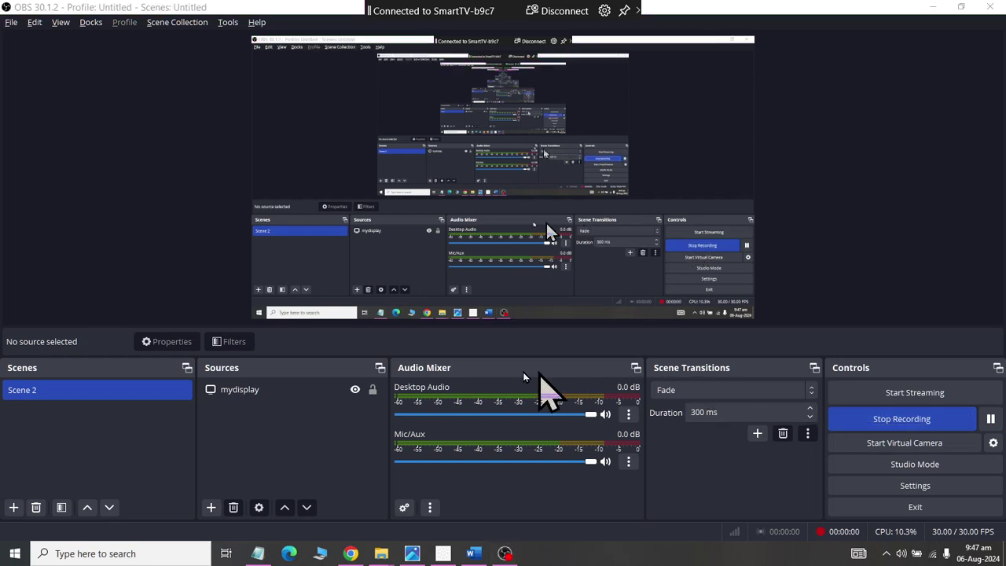
Start the OBS screen recording before working in the Word document
{"action": "left_click", "coordinate": [472, 554]}
{"action": "left_click", "coordinate": [994, 142]}
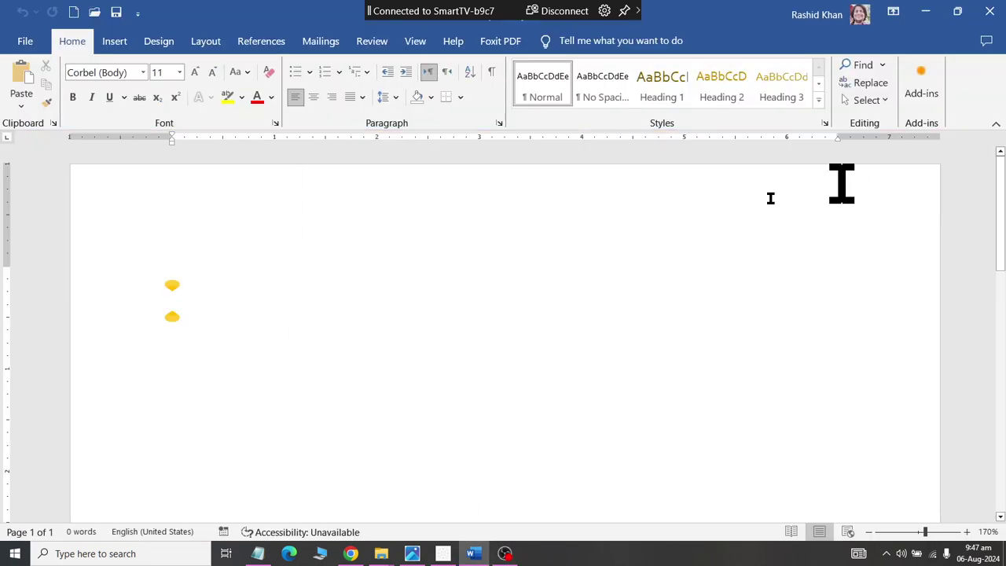
{"action": "scroll", "coordinate": [669, 253], "scroll_direction": "up", "scroll_amount": 4, "text": "ctrl"}
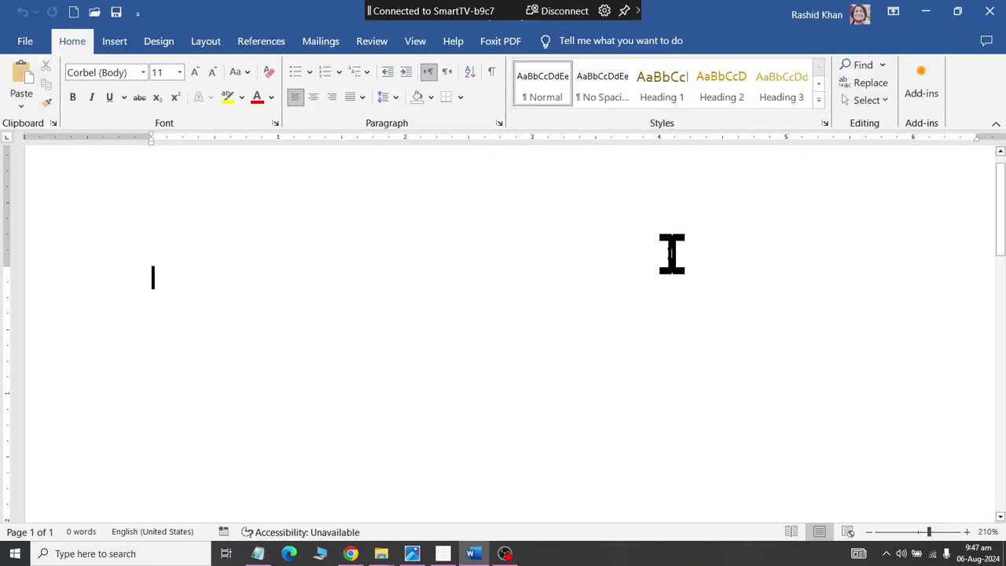
{"action": "left_click", "coordinate": [125, 39]}
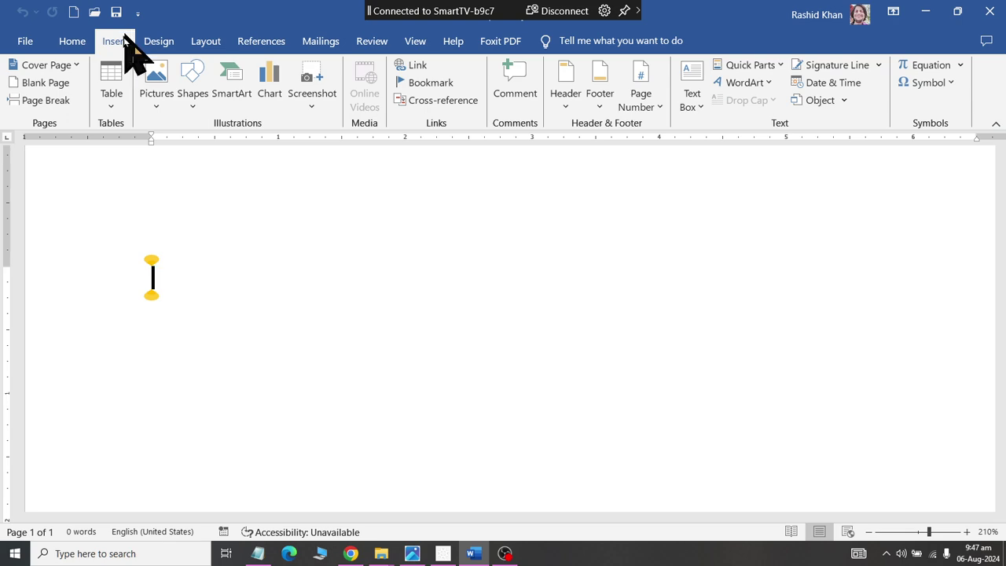
{"action": "left_click", "coordinate": [110, 94]}
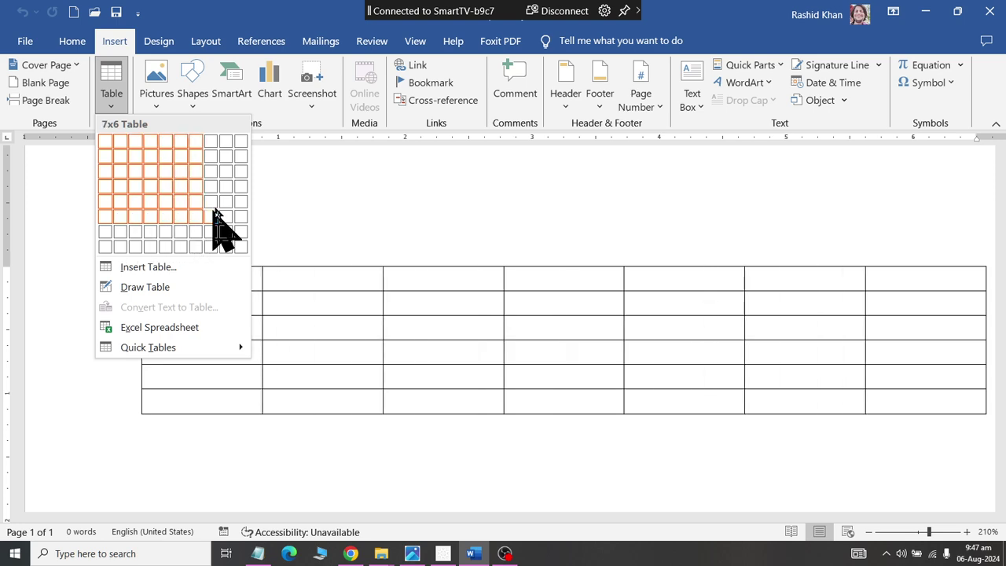
{"action": "left_click", "coordinate": [409, 242]}
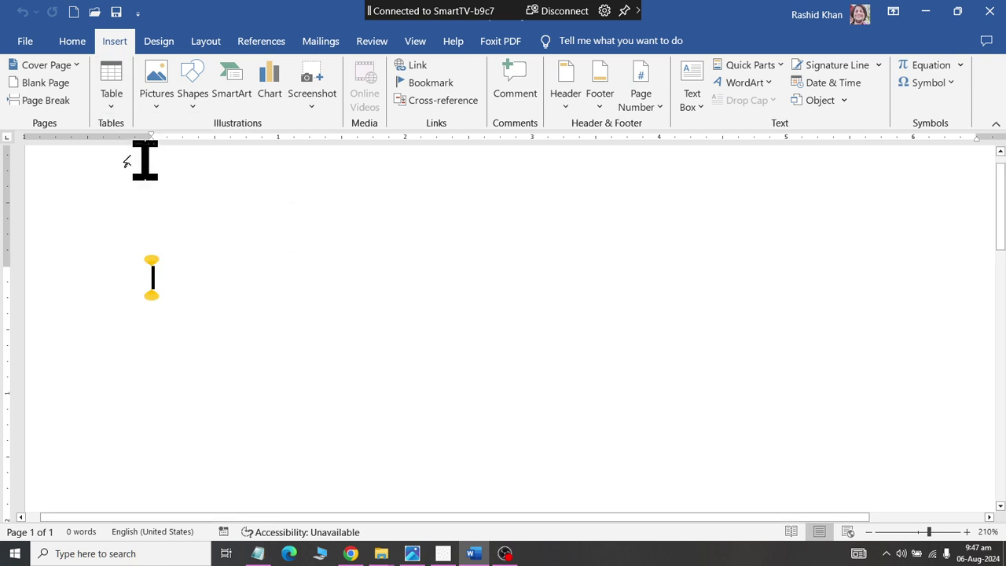
Insert a 4-column by 6-row table through the Insert Table dialog
{"action": "left_click", "coordinate": [111, 108]}
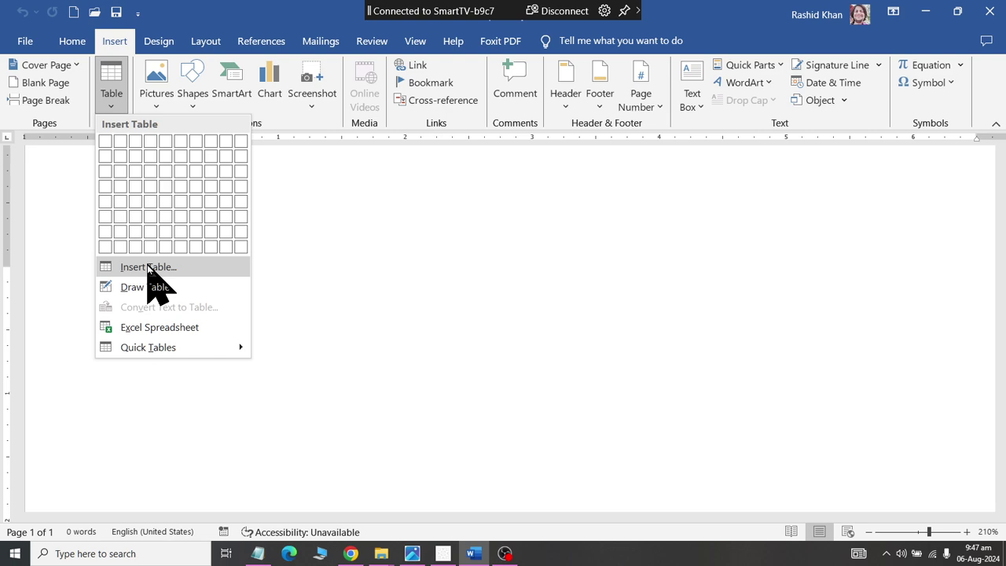
{"action": "left_click", "coordinate": [148, 268]}
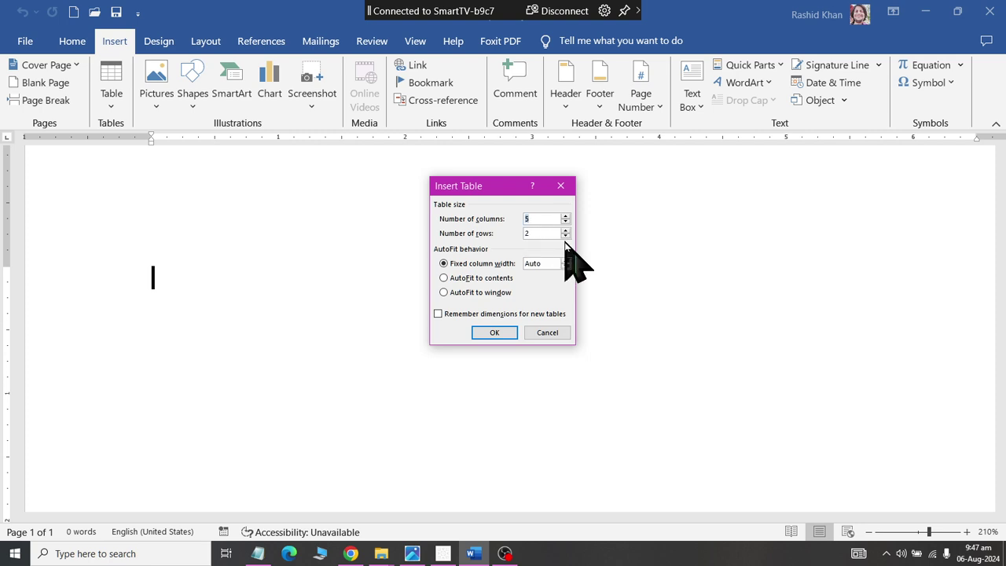
{"action": "type", "text": "4"}
{"action": "key", "text": "Tab"}
{"action": "left_click", "coordinate": [496, 331]}
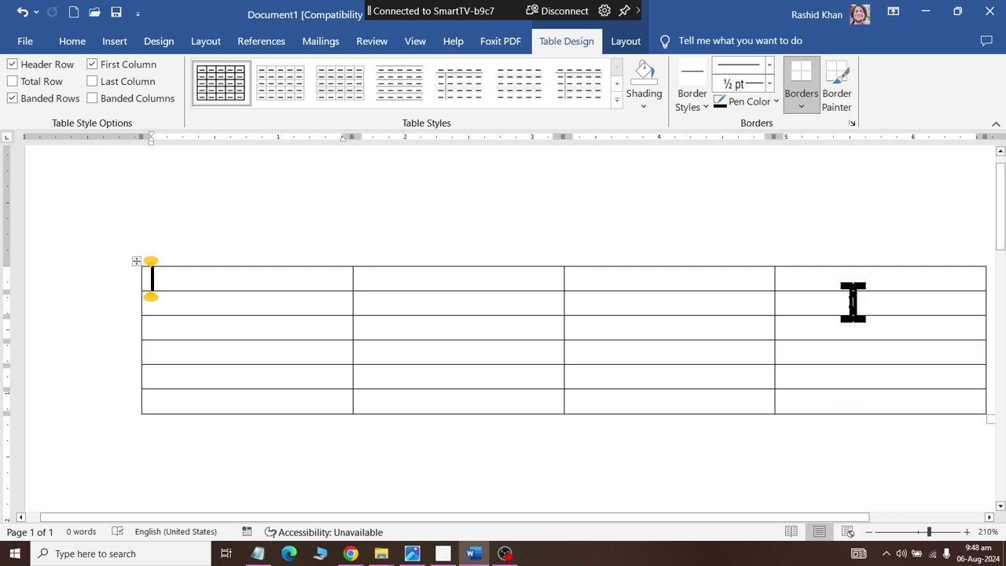
{"action": "left_click", "coordinate": [264, 447]}
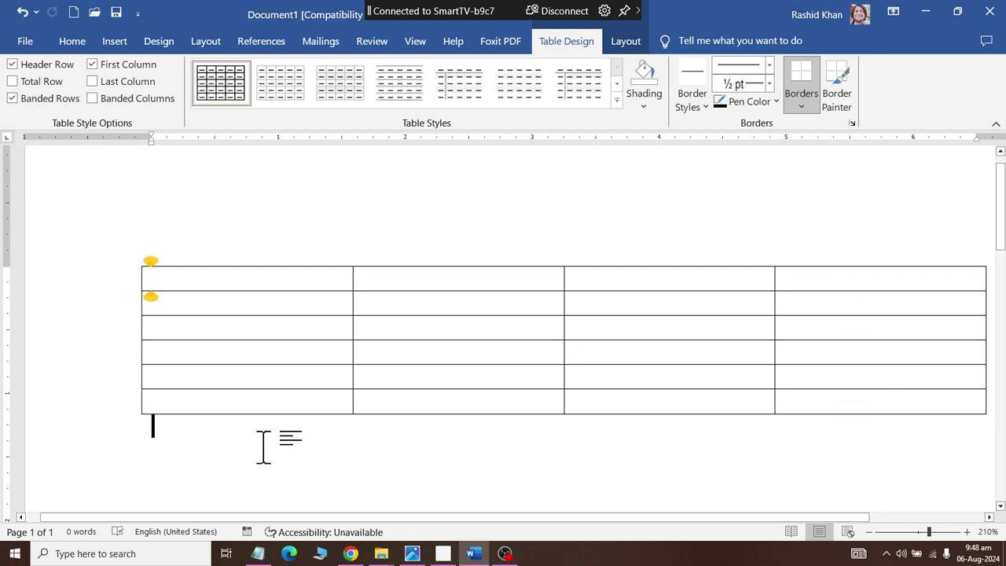
{"action": "left_click", "coordinate": [114, 41]}
{"action": "left_click", "coordinate": [107, 103]}
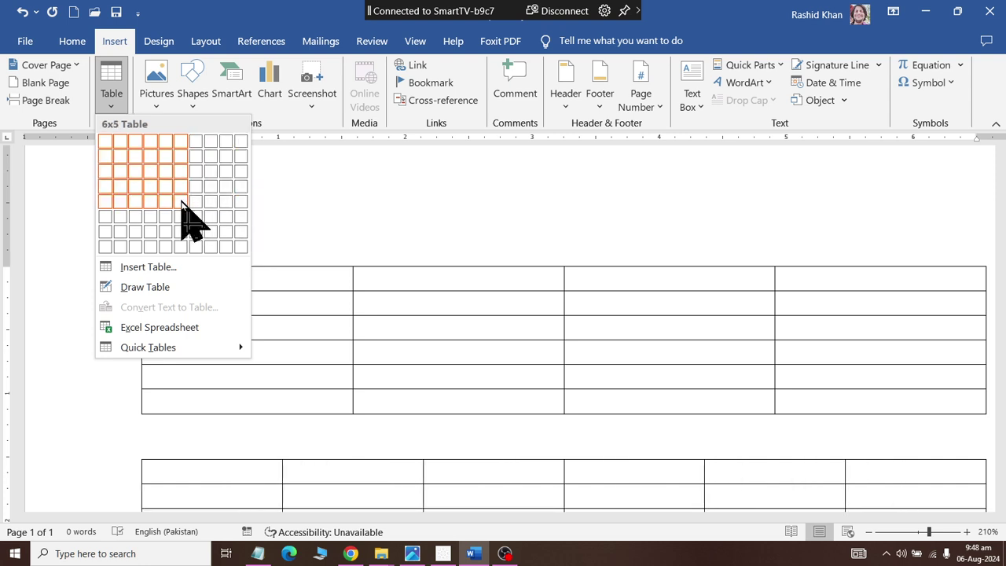
{"action": "left_click", "coordinate": [267, 291]}
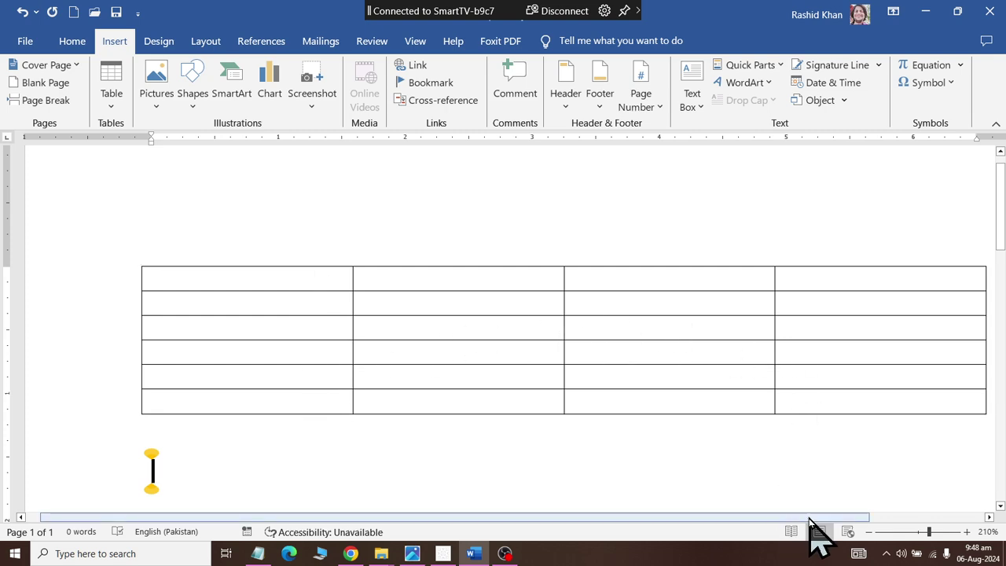
{"action": "left_click_drag", "start_coordinate": [810, 519], "coordinate": [865, 520]}
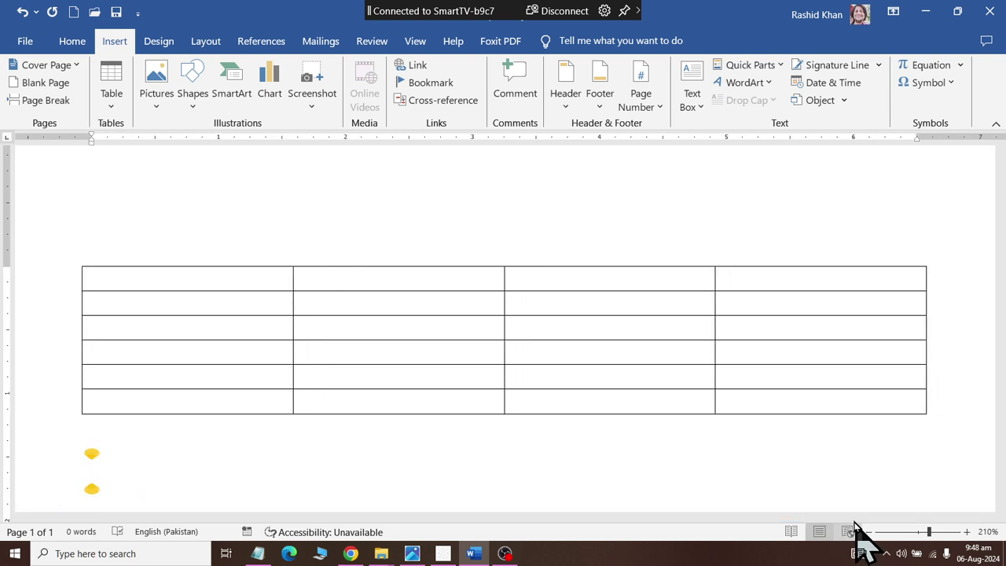
Type the numbers 1 through 6 into the first column's six cells
{"action": "left_click", "coordinate": [228, 287]}
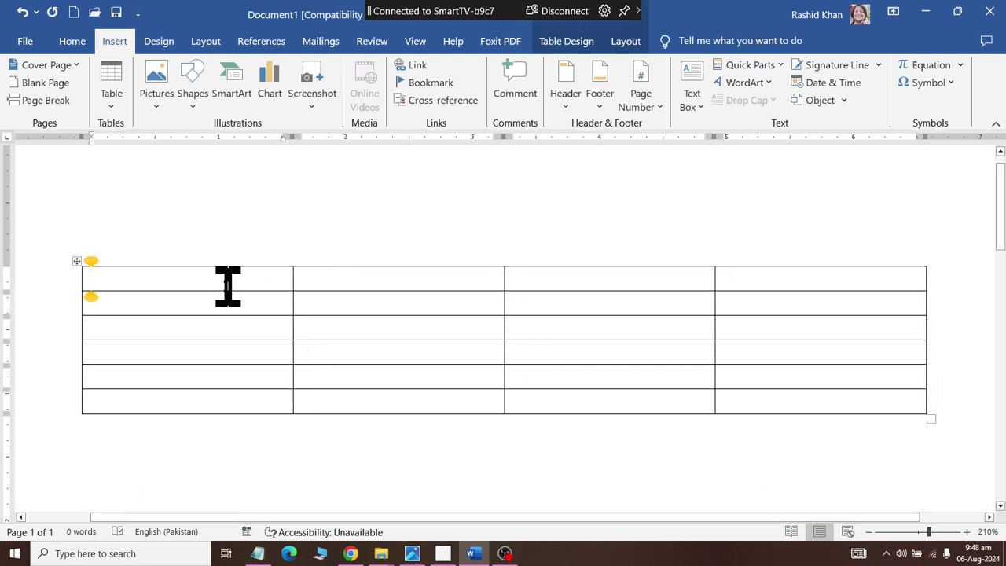
{"action": "type", "text": "1"}
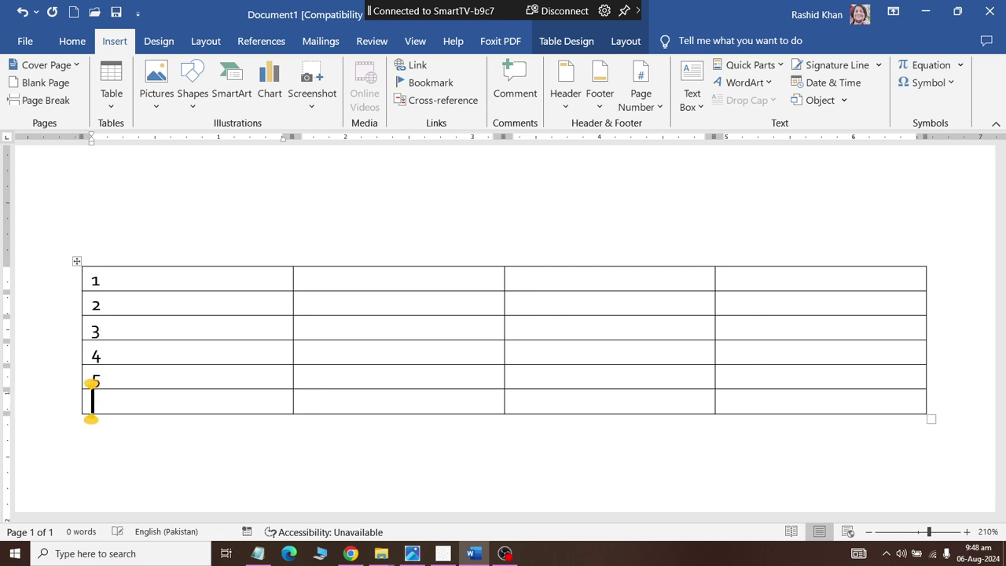
{"action": "type", "text": "6"}
{"action": "left_click", "coordinate": [180, 347]}
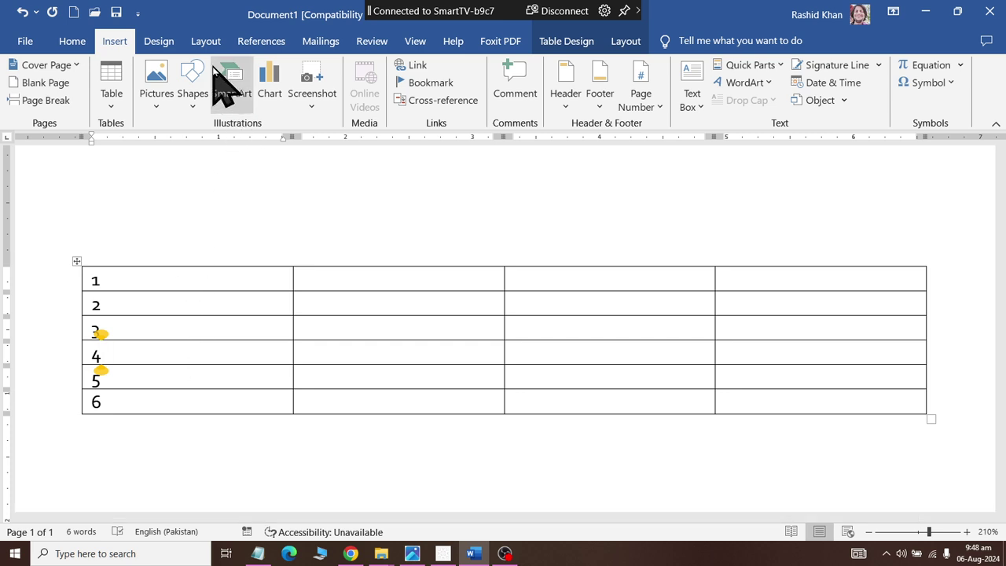
{"action": "left_click", "coordinate": [625, 41]}
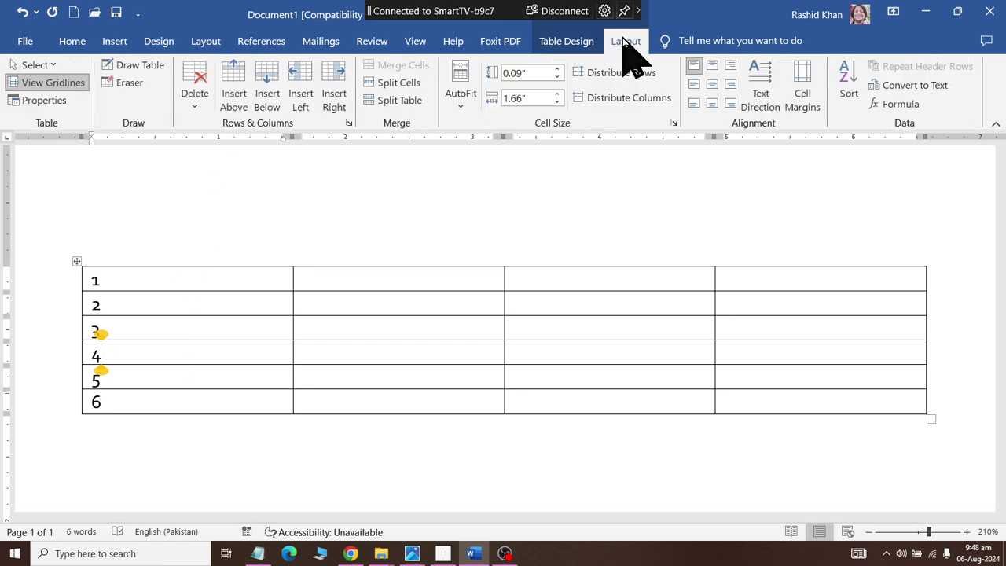
Add empty rows below row 4 and above row 2
{"action": "left_click", "coordinate": [275, 110]}
{"action": "left_click", "coordinate": [139, 299]}
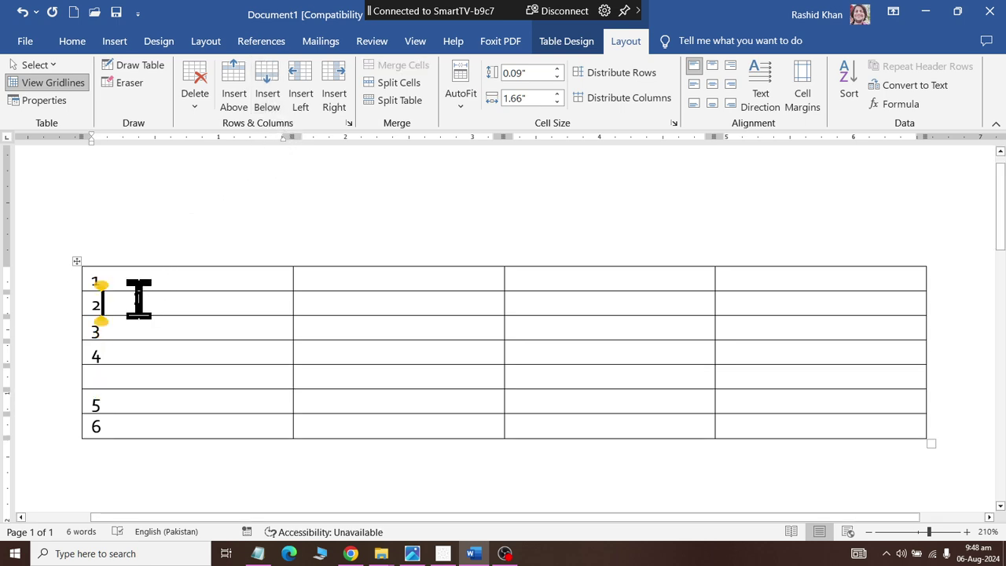
{"action": "left_click", "coordinate": [233, 101]}
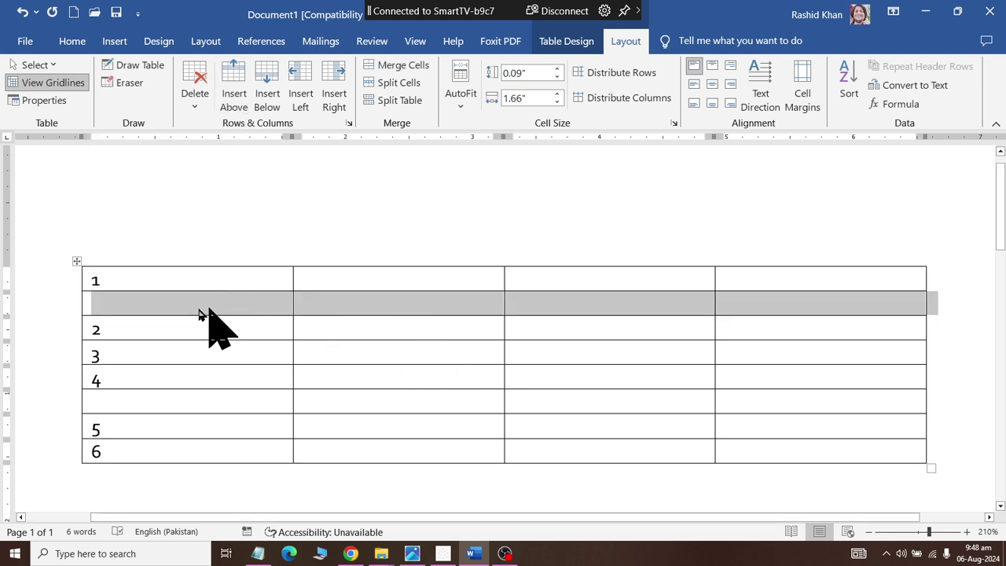
Insert empty columns on both sides of the numbered column
{"action": "left_click", "coordinate": [137, 307]}
{"action": "left_click", "coordinate": [297, 107]}
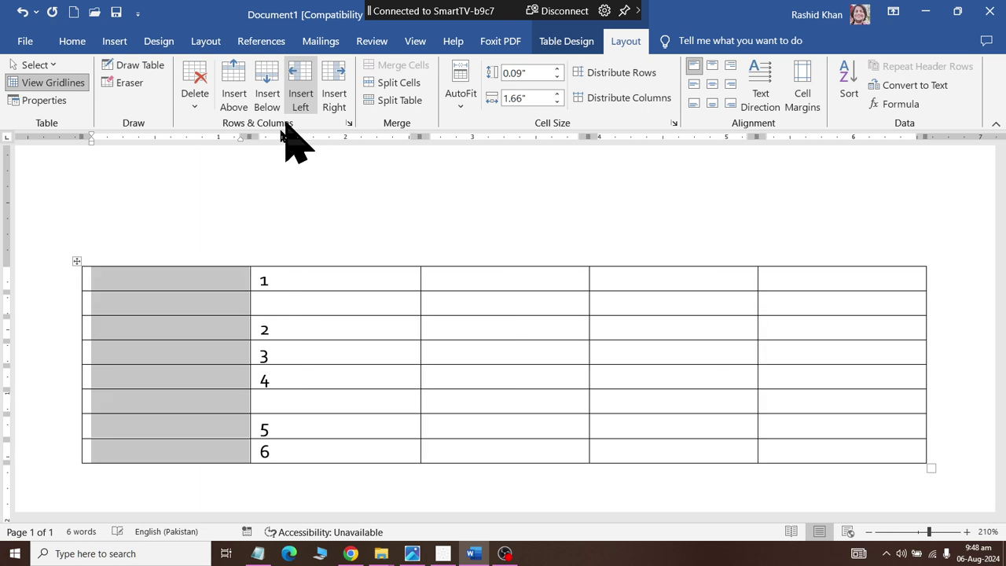
{"action": "left_click", "coordinate": [363, 305]}
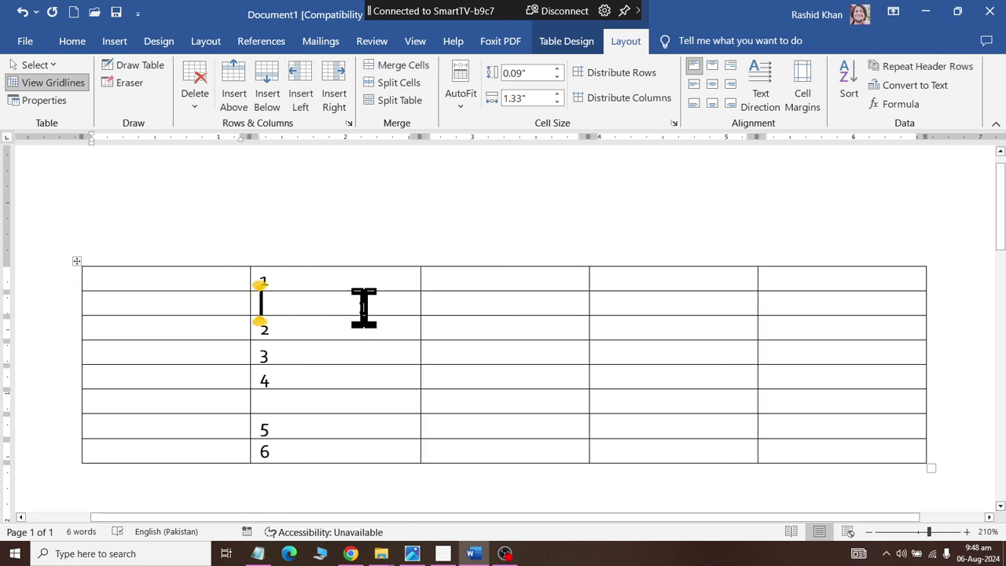
{"action": "left_click", "coordinate": [336, 100]}
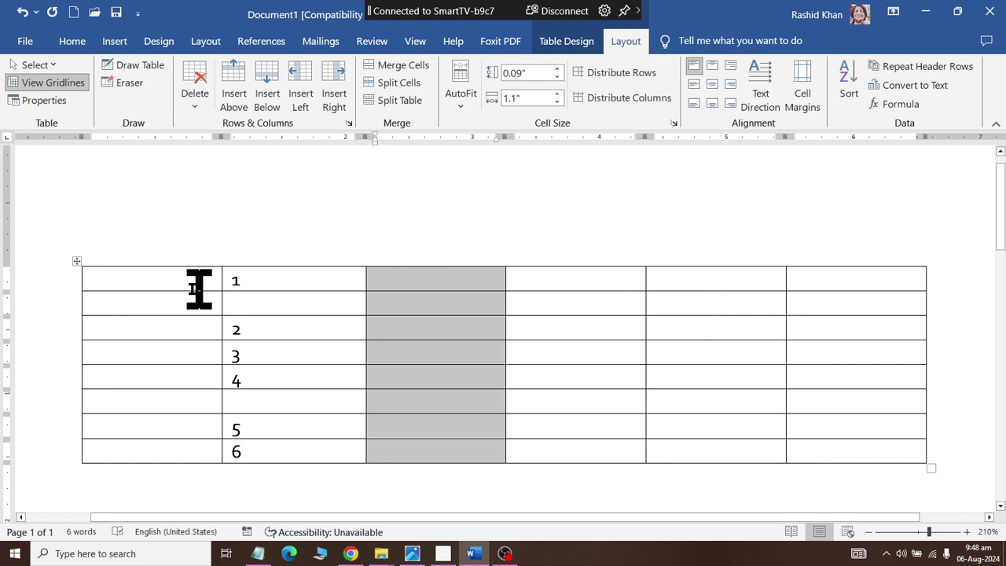
{"action": "left_click", "coordinate": [161, 306]}
{"action": "left_click", "coordinate": [113, 353]}
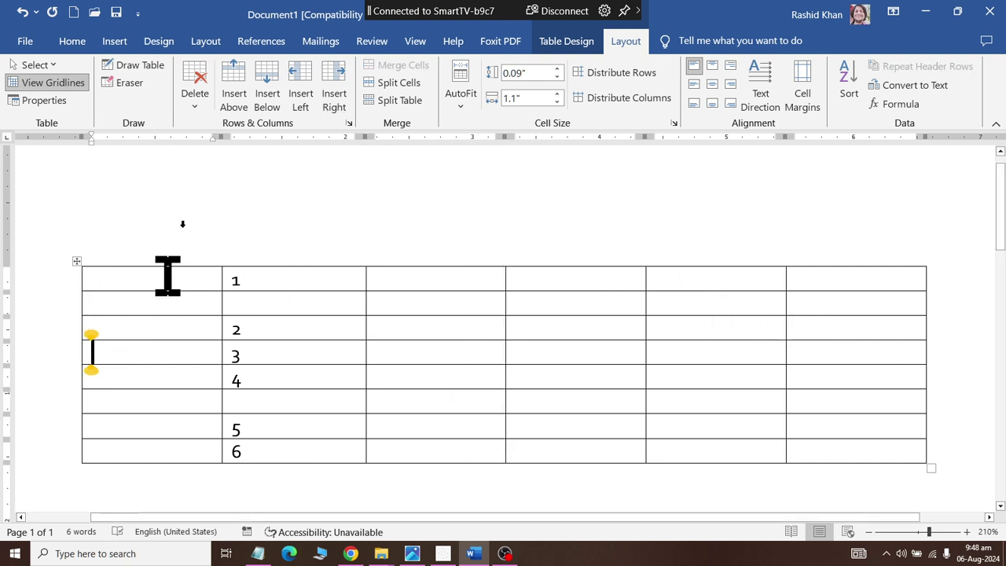
{"action": "left_click", "coordinate": [195, 101]}
Delete the added empty columns, leaving the table with four columns
{"action": "left_click", "coordinate": [207, 148]}
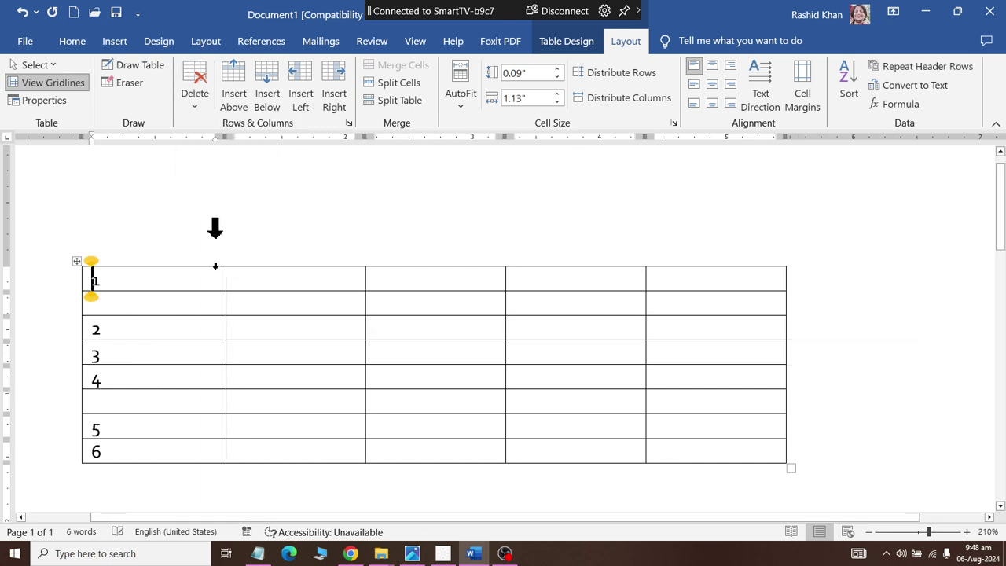
{"action": "left_click", "coordinate": [195, 114]}
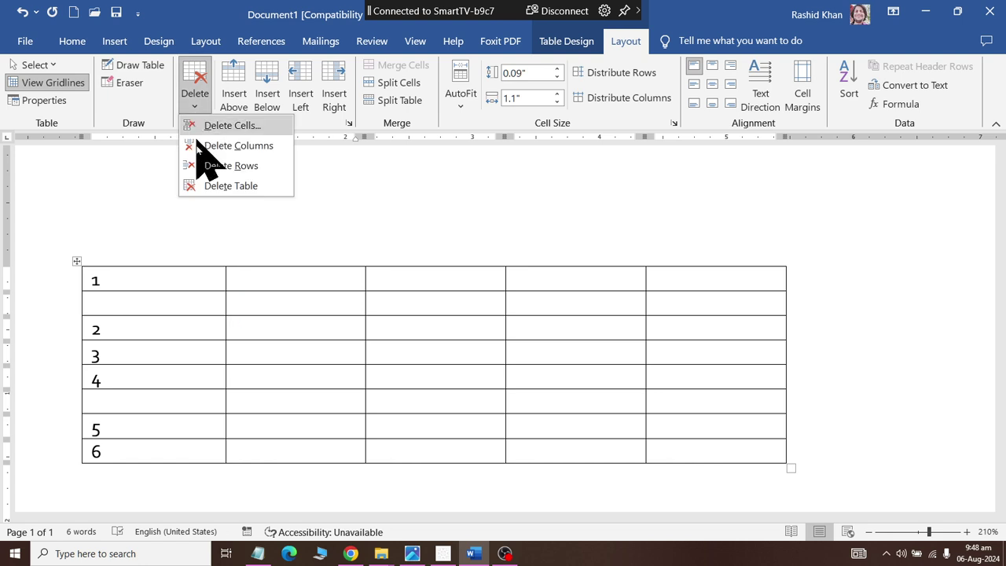
{"action": "left_click", "coordinate": [209, 146]}
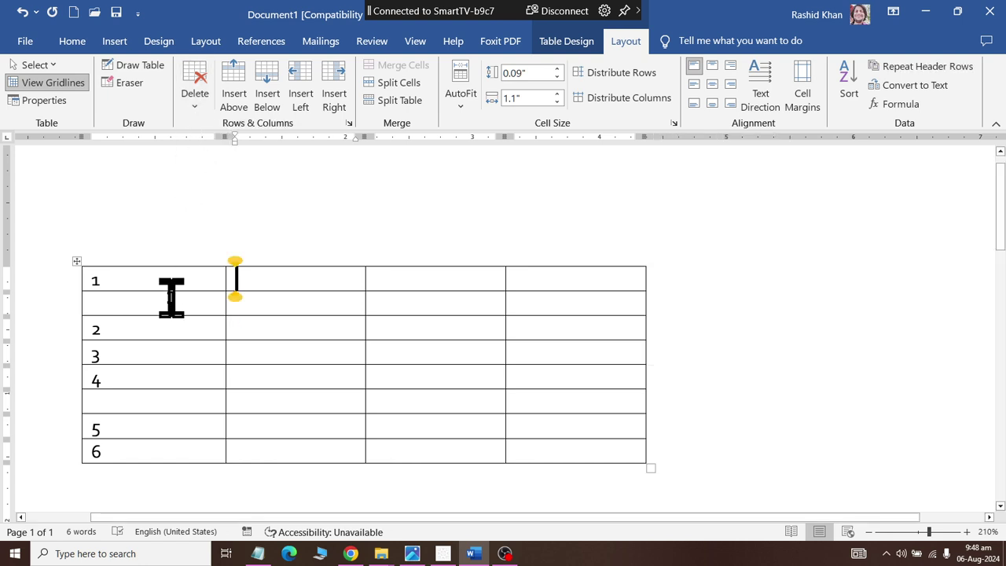
Delete the empty rows below rows 1 and 4, restoring six numbered rows
{"action": "left_click", "coordinate": [146, 306]}
{"action": "left_click", "coordinate": [200, 109]}
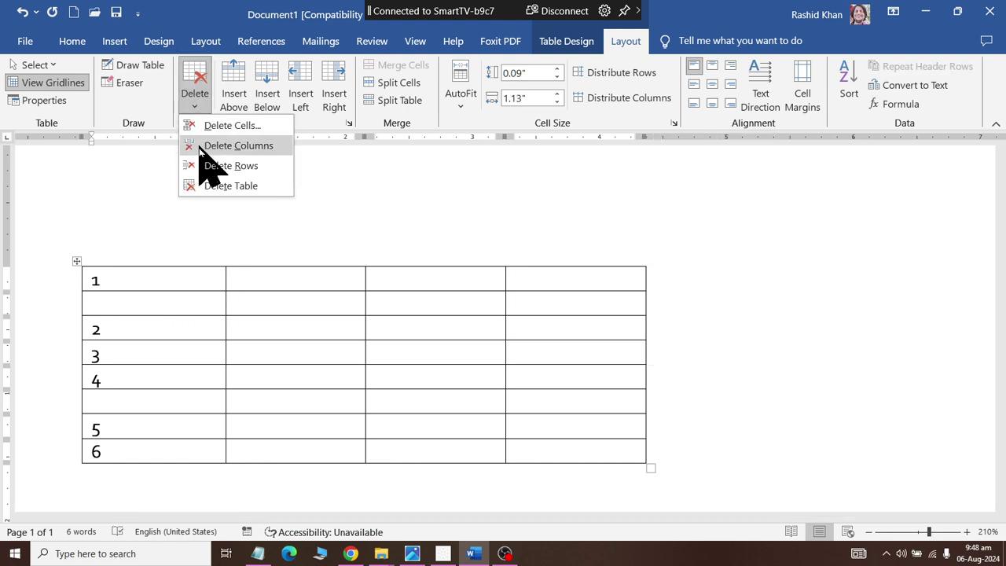
{"action": "left_click", "coordinate": [206, 164]}
{"action": "left_click", "coordinate": [149, 376]}
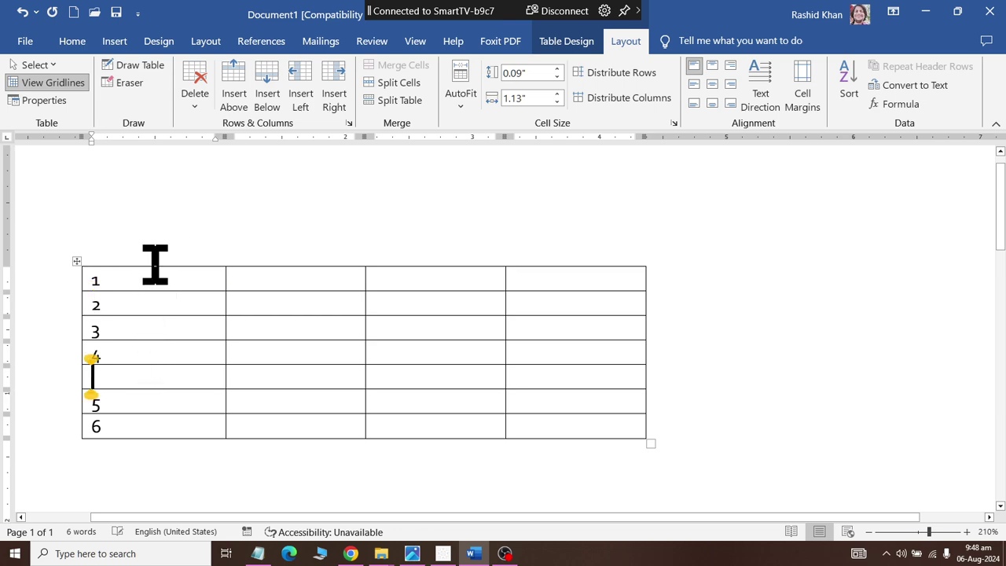
{"action": "left_click", "coordinate": [196, 108]}
{"action": "left_click", "coordinate": [206, 165]}
{"action": "key", "text": "alt+shift"}
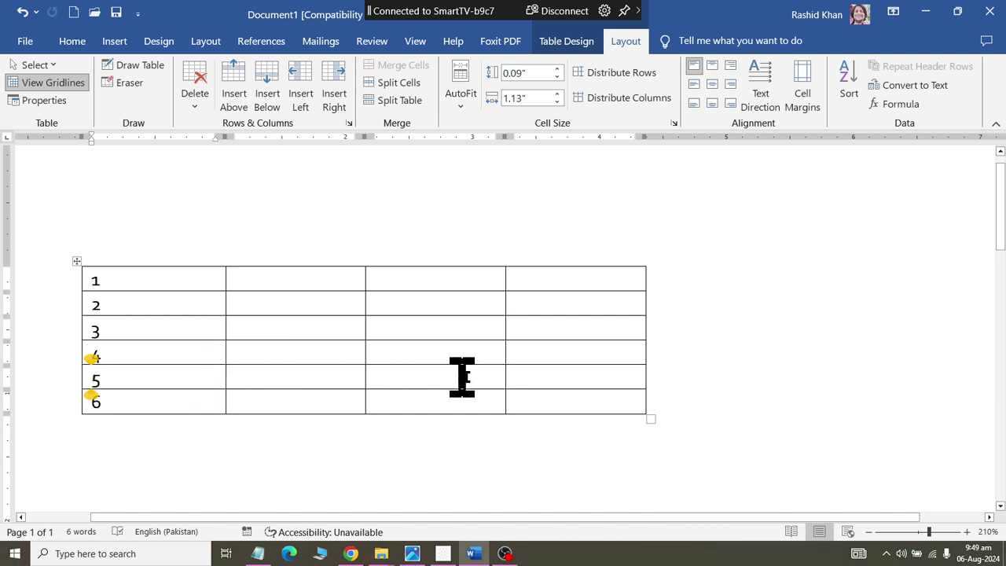
Apply AutoFit Window so the table spans the full page width
{"action": "scroll", "coordinate": [611, 329], "scroll_direction": "down", "scroll_amount": 3}
{"action": "scroll", "coordinate": [611, 329], "scroll_direction": "down", "scroll_amount": 1}
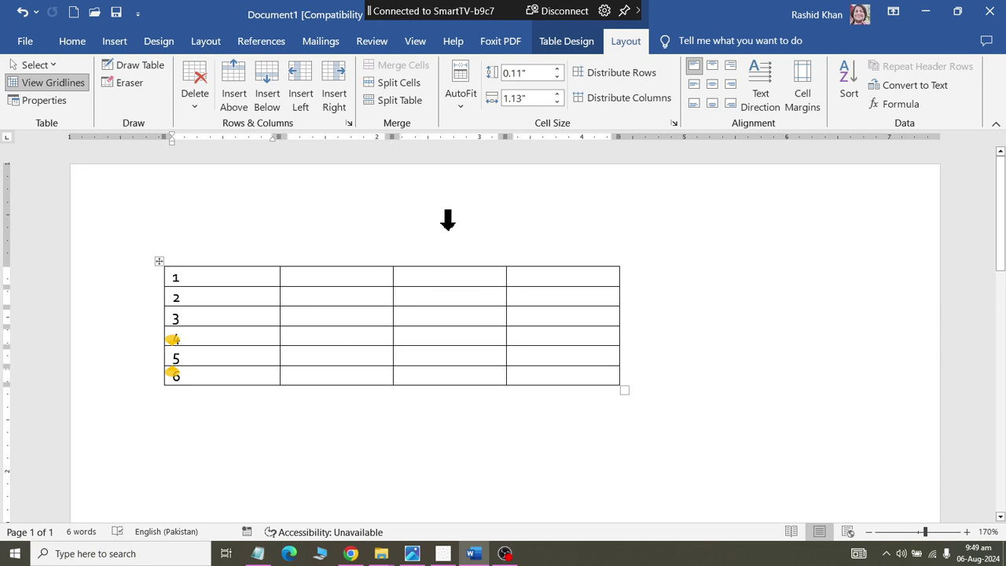
{"action": "left_click", "coordinate": [471, 107]}
{"action": "left_click", "coordinate": [485, 145]}
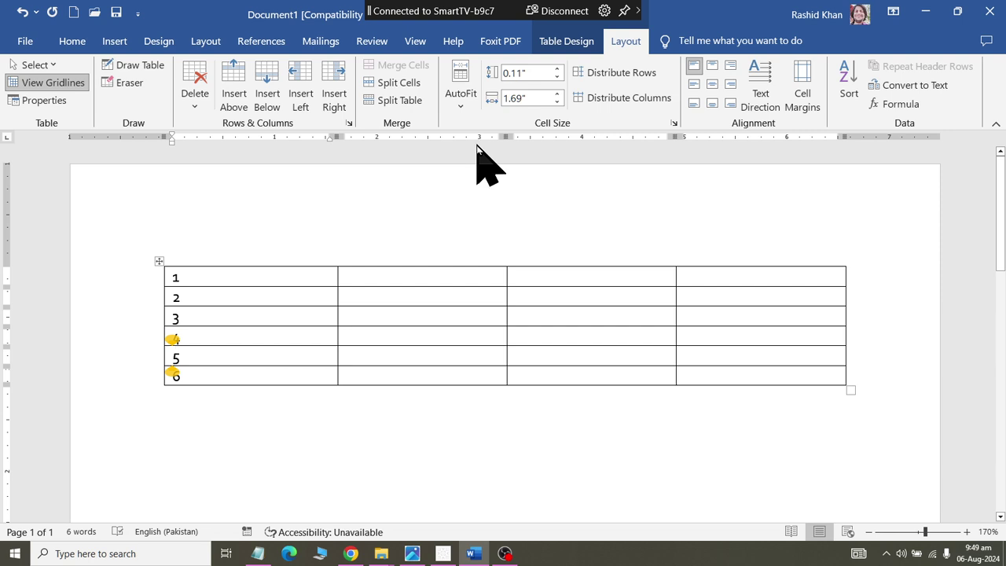
{"action": "left_click", "coordinate": [465, 105]}
{"action": "left_click", "coordinate": [470, 126]}
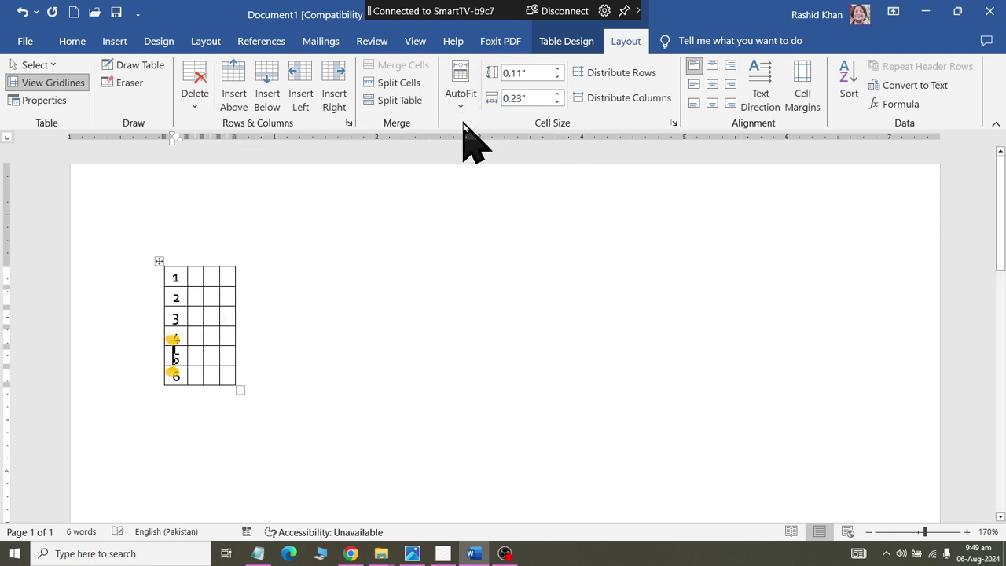
{"action": "left_click", "coordinate": [462, 107]}
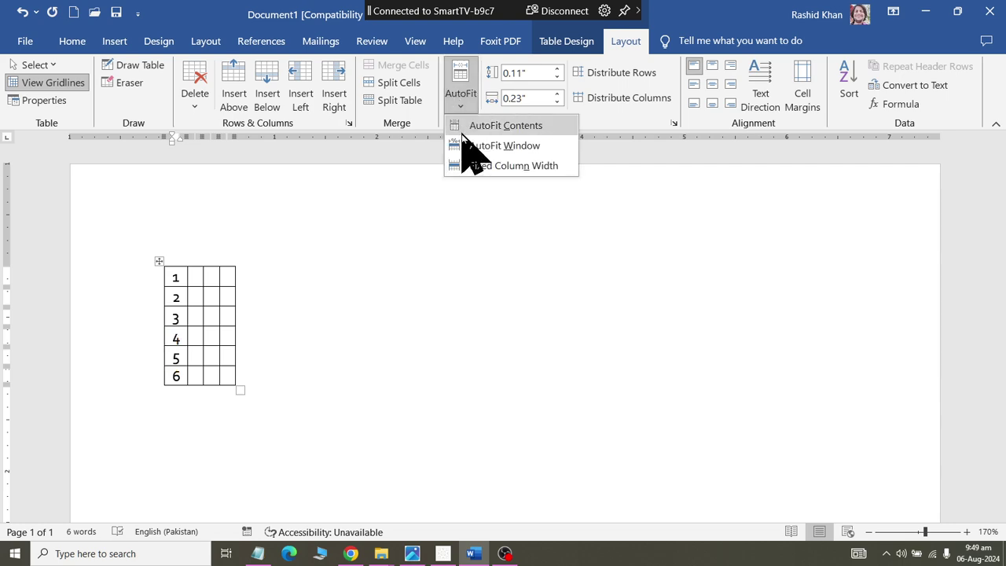
{"action": "left_click", "coordinate": [464, 145]}
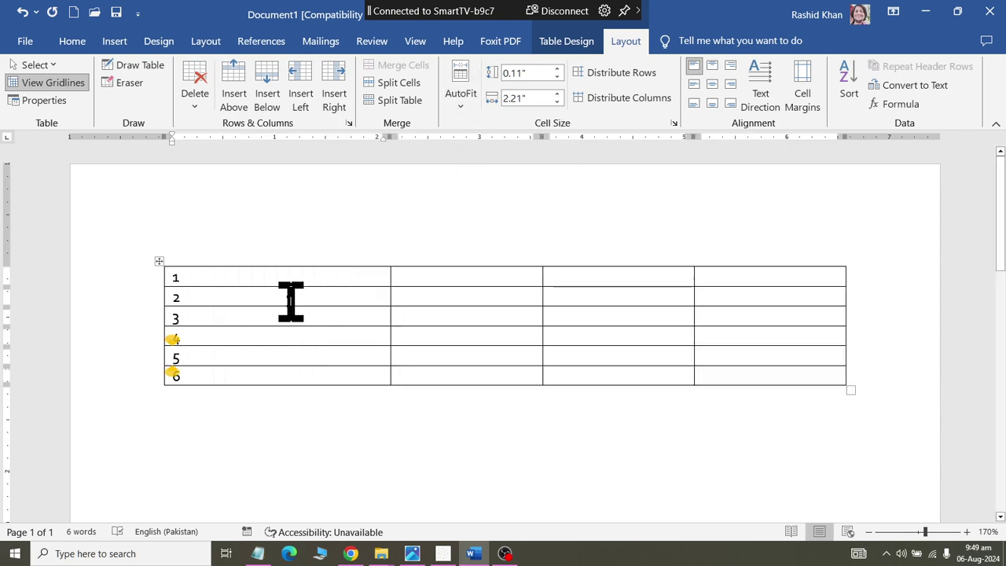
Keep row height at 0.1 inch and narrow the second column to 1.4 inches
{"action": "left_click", "coordinate": [556, 69]}
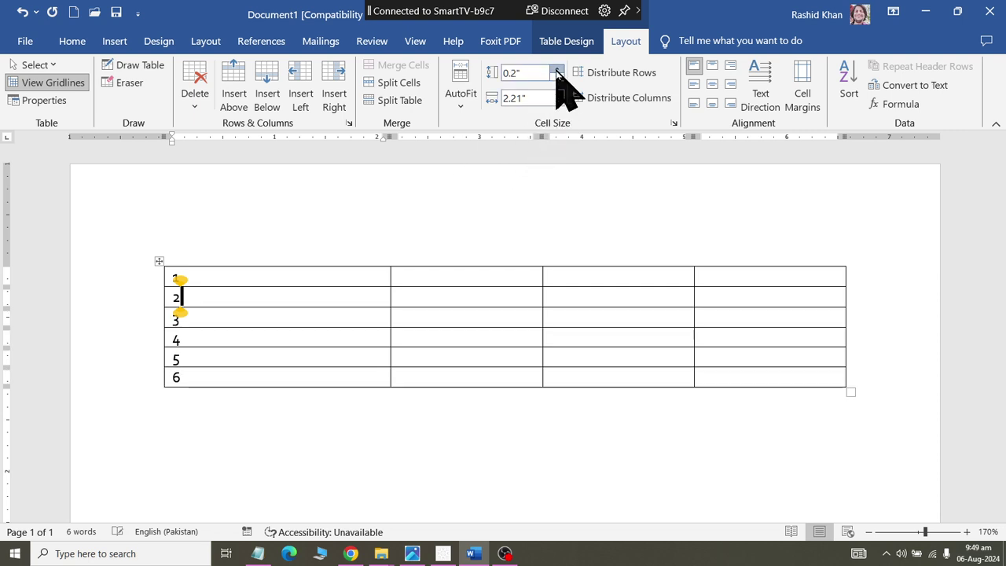
{"action": "left_click", "coordinate": [557, 69]}
{"action": "left_click", "coordinate": [556, 77]}
{"action": "left_click", "coordinate": [556, 77]}
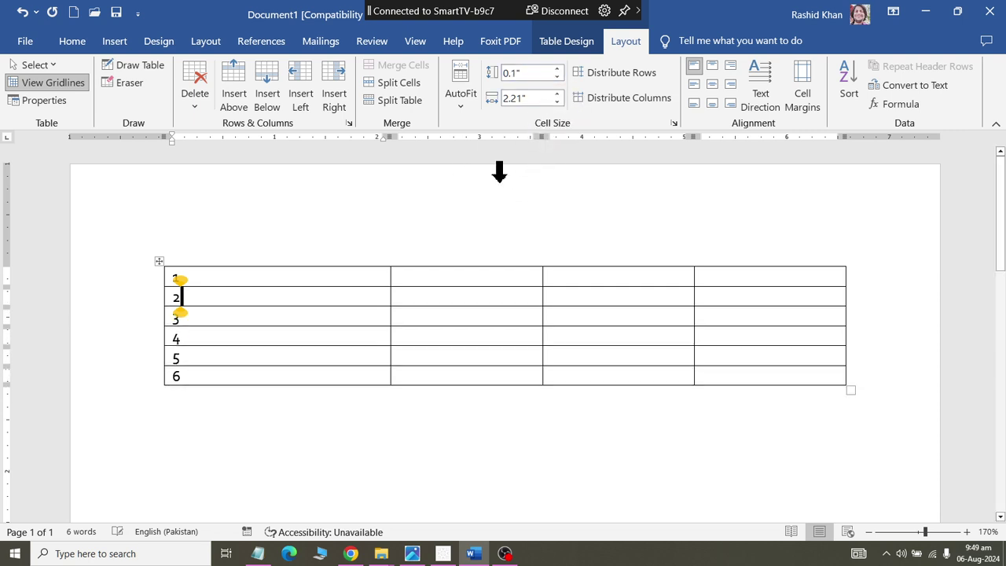
{"action": "left_click", "coordinate": [445, 297]}
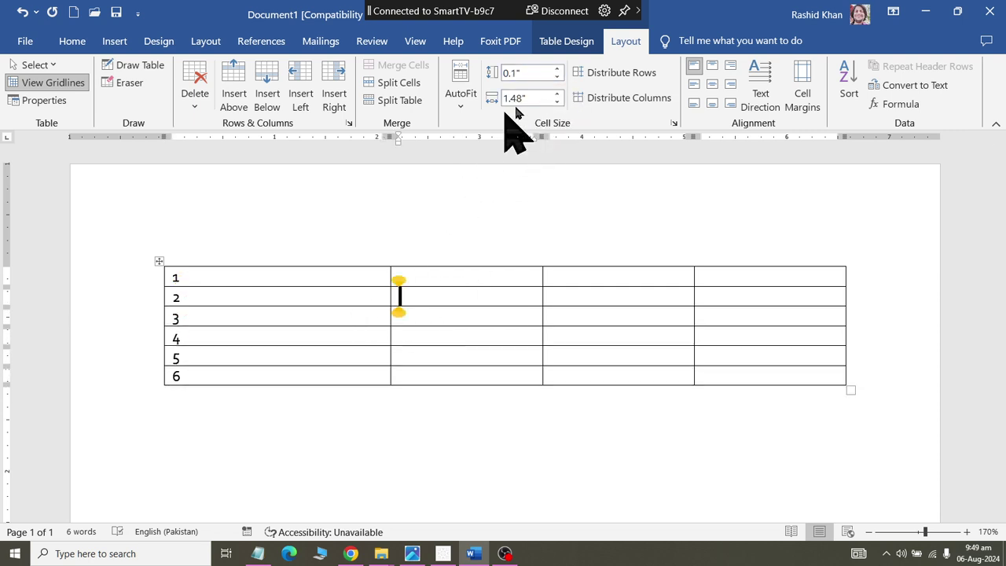
{"action": "left_click", "coordinate": [558, 95]}
{"action": "left_click", "coordinate": [557, 94]}
{"action": "left_click", "coordinate": [558, 102]}
{"action": "left_click", "coordinate": [557, 102]}
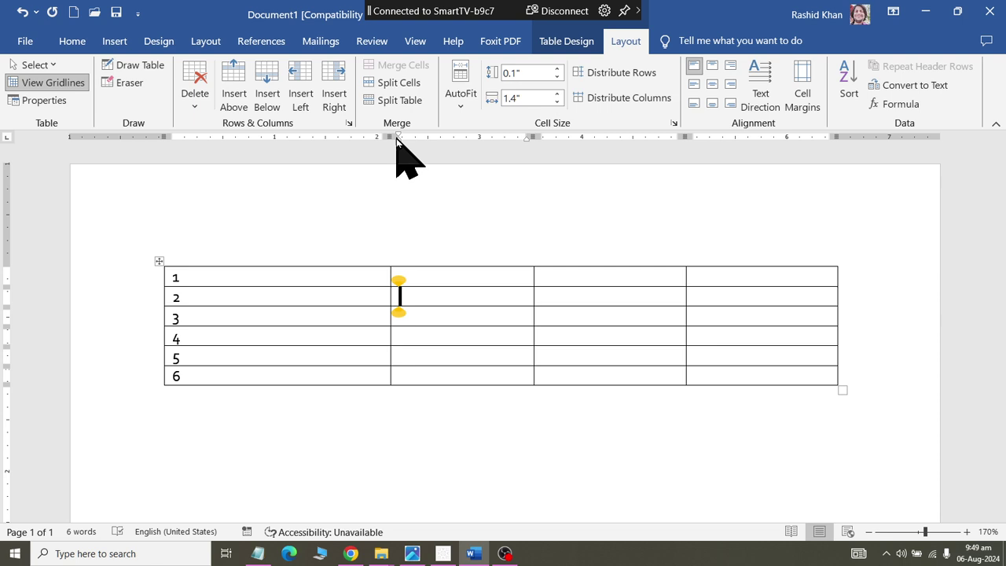
{"action": "right_click", "coordinate": [419, 101]}
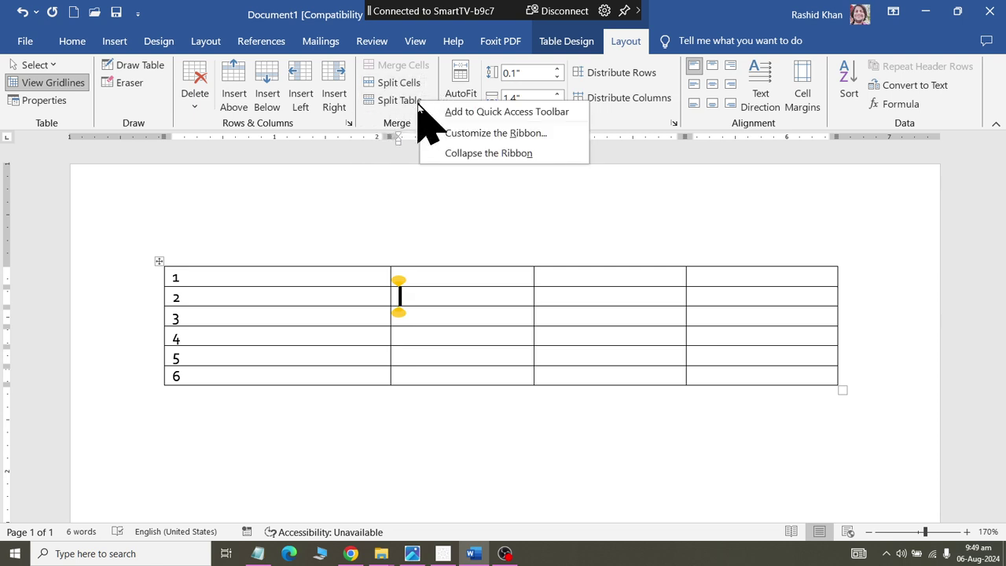
{"action": "left_click", "coordinate": [417, 301]}
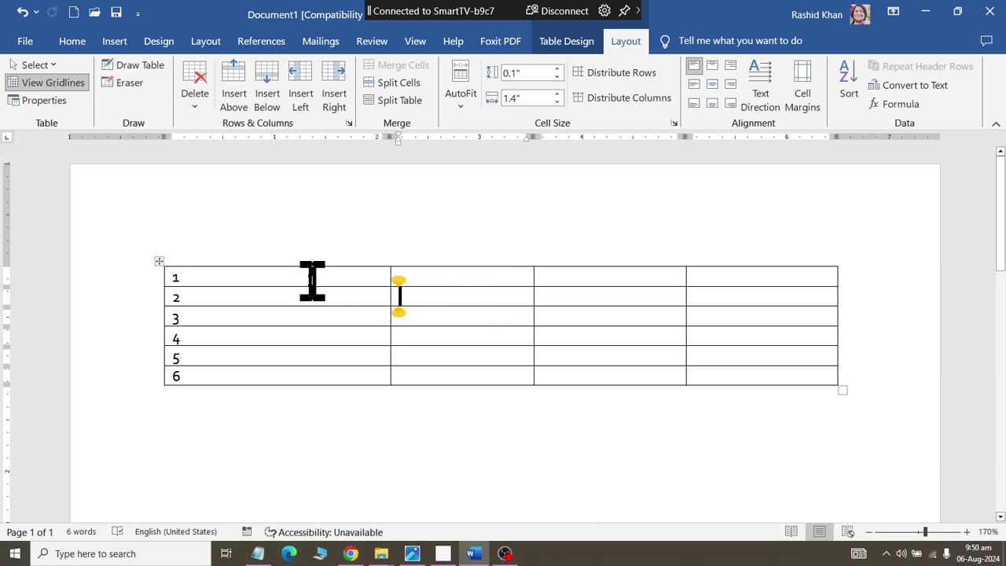
{"action": "left_click_drag", "start_coordinate": [312, 281], "coordinate": [763, 370]}
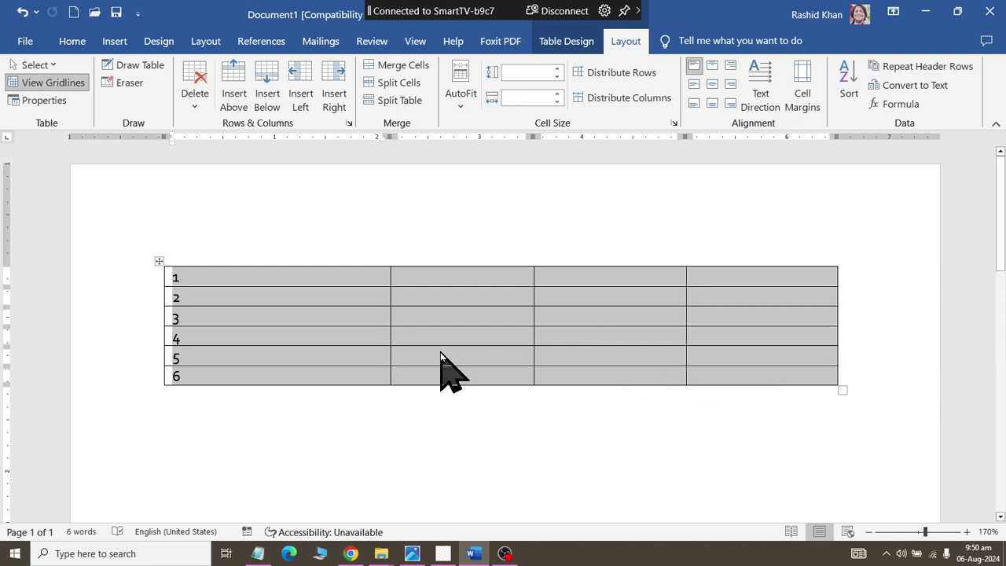
{"action": "left_click", "coordinate": [398, 355]}
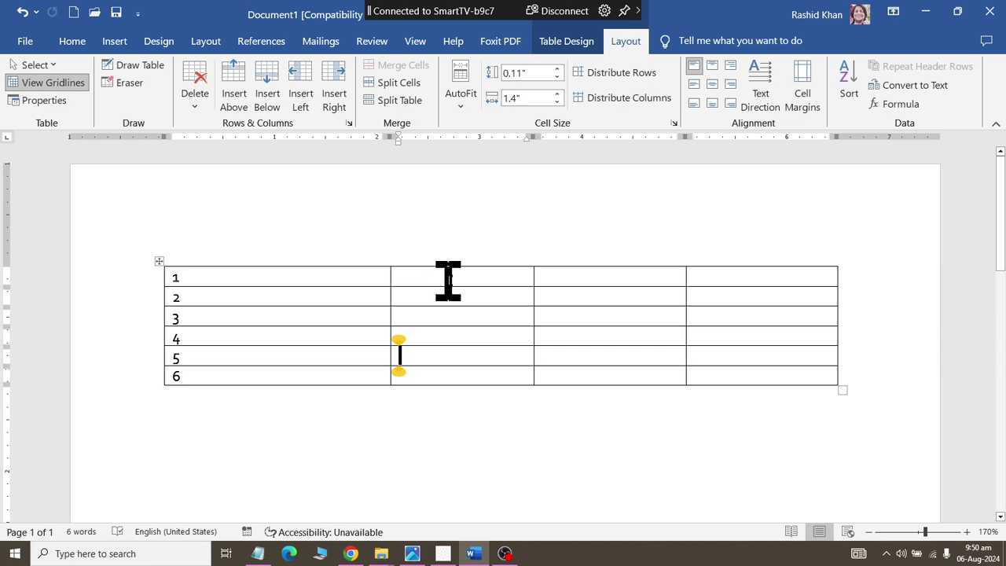
Merge three ranges: row 1 columns 2–4, column 2 rows 2–3, column 4 rows 2–6
{"action": "left_click_drag", "start_coordinate": [456, 278], "coordinate": [742, 280]}
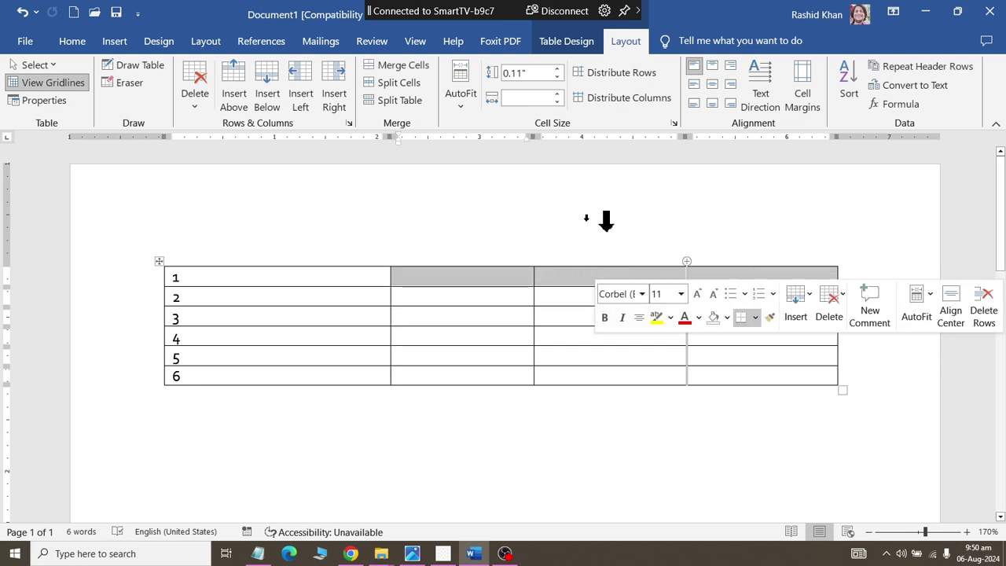
{"action": "left_click", "coordinate": [395, 69]}
{"action": "left_click_drag", "start_coordinate": [433, 301], "coordinate": [433, 317]}
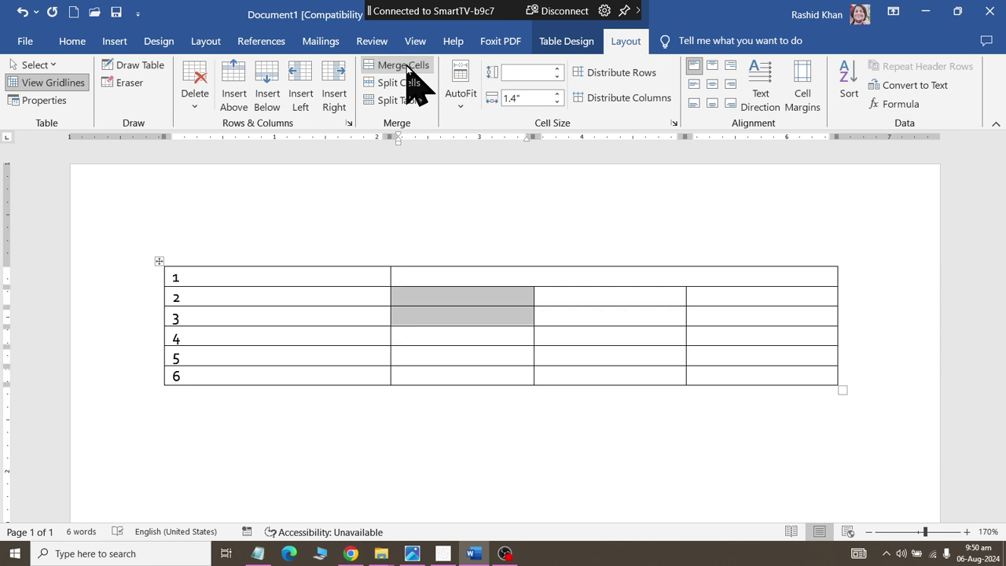
{"action": "left_click", "coordinate": [405, 66]}
{"action": "left_click_drag", "start_coordinate": [731, 307], "coordinate": [731, 378]}
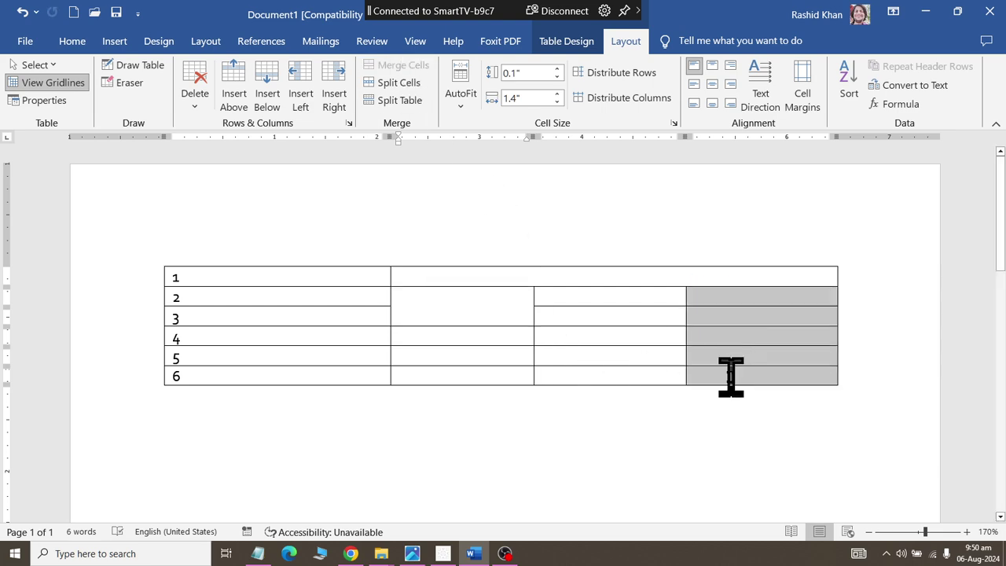
{"action": "left_click", "coordinate": [422, 68]}
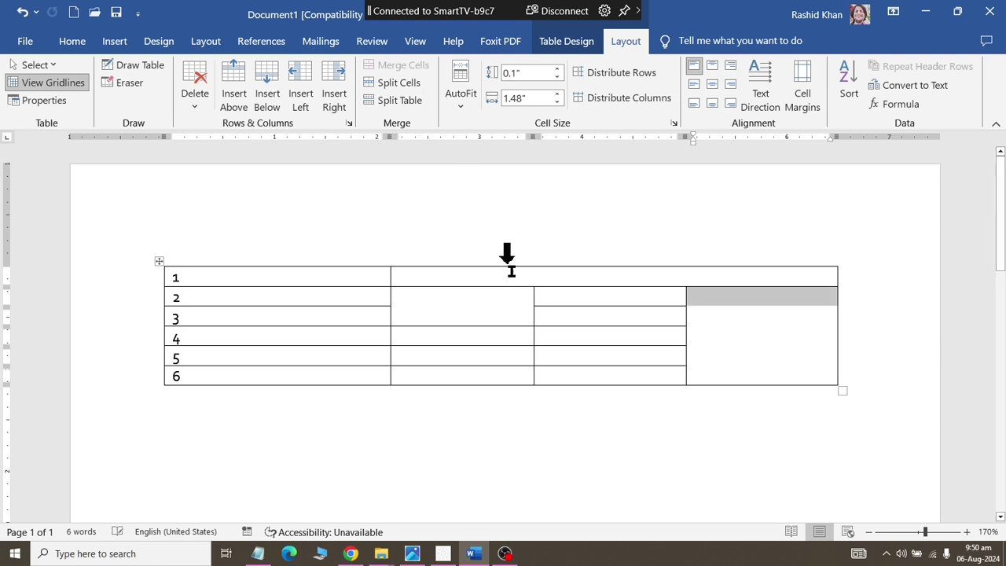
{"action": "left_click", "coordinate": [542, 336]}
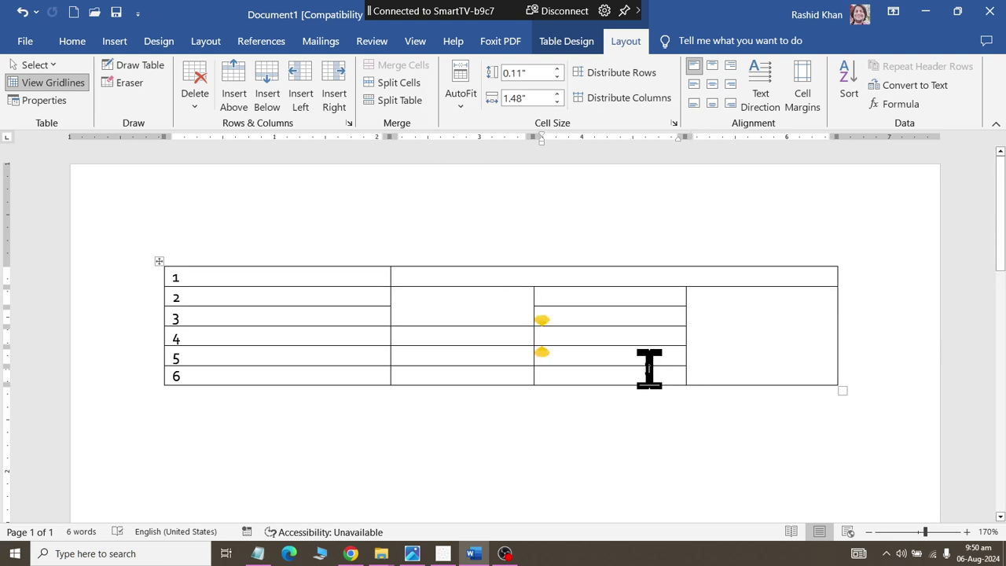
Type TEXT into the merged column-4 cell and left-align it
{"action": "left_click", "coordinate": [735, 315]}
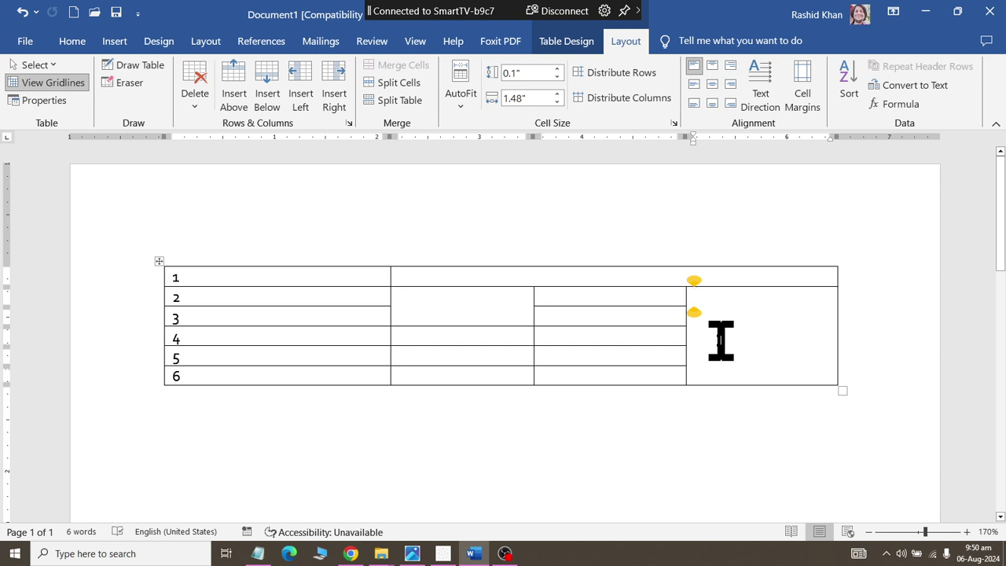
{"action": "type", "text": "TEXT"}
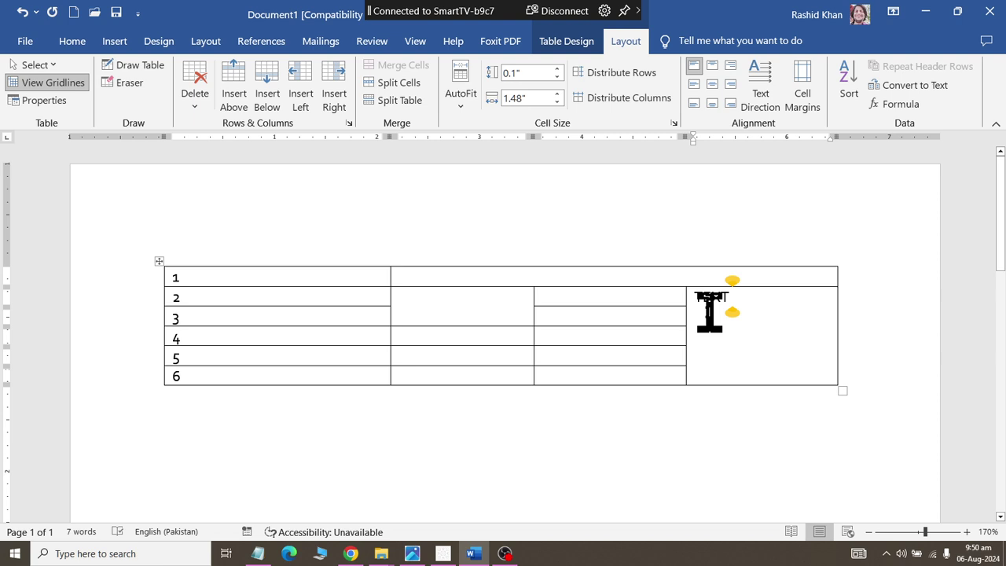
{"action": "left_click", "coordinate": [72, 41]}
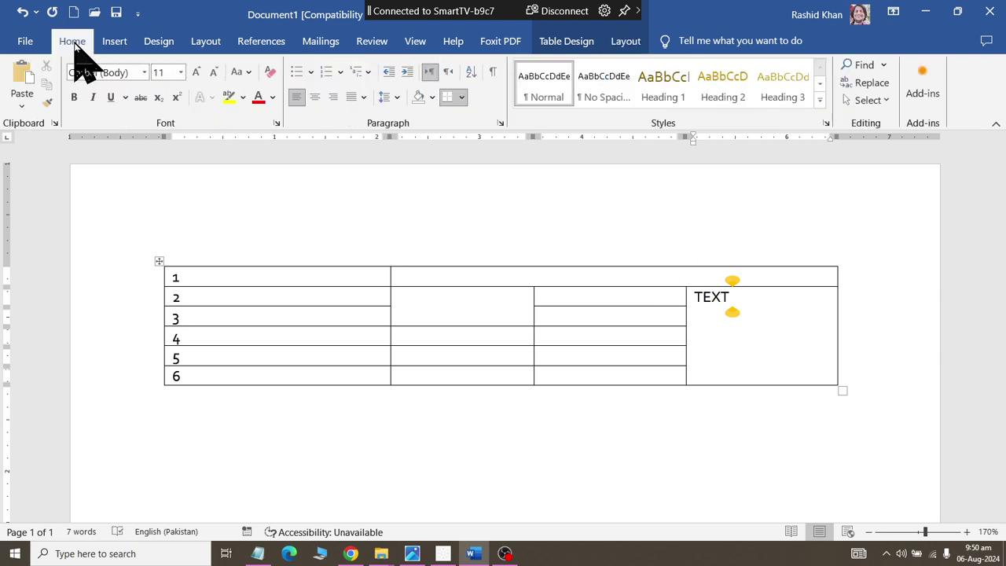
{"action": "left_click", "coordinate": [330, 98]}
{"action": "left_click", "coordinate": [296, 99]}
{"action": "left_click", "coordinate": [312, 98]}
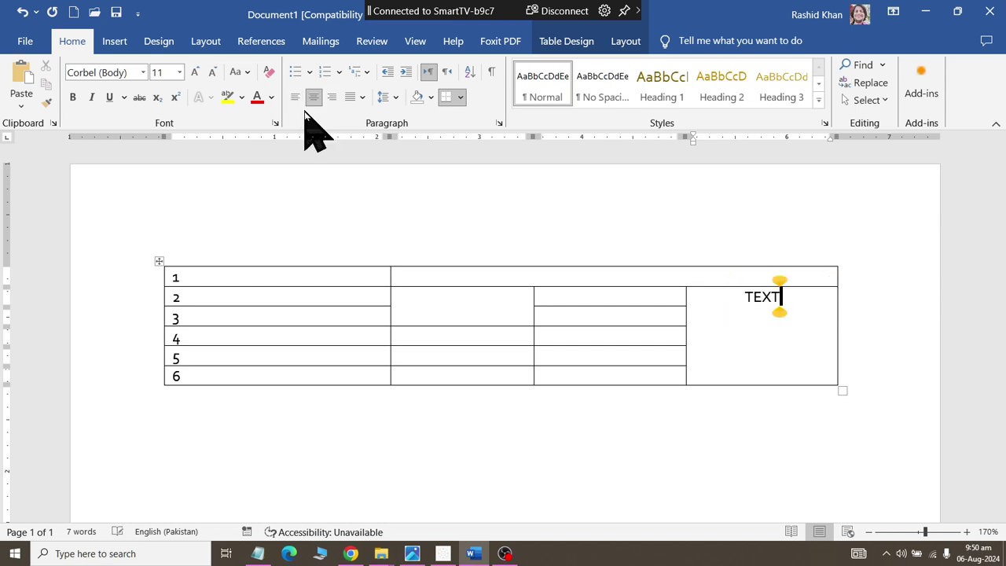
{"action": "left_click", "coordinate": [296, 99]}
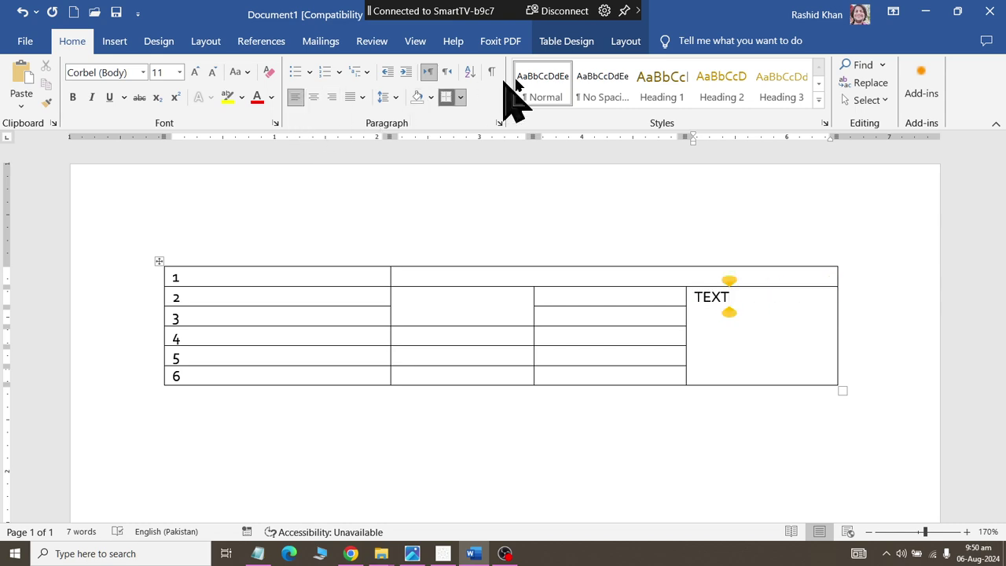
Apply Align Center to the merged cell so TEXT sits in its exact middle
{"action": "left_click", "coordinate": [626, 43]}
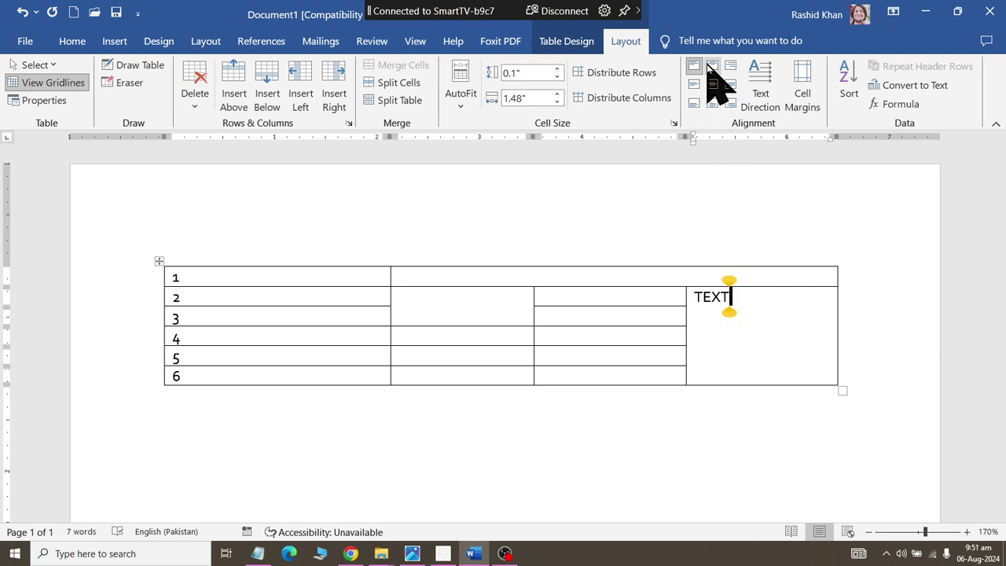
{"action": "left_click", "coordinate": [709, 66]}
{"action": "left_click", "coordinate": [731, 66]}
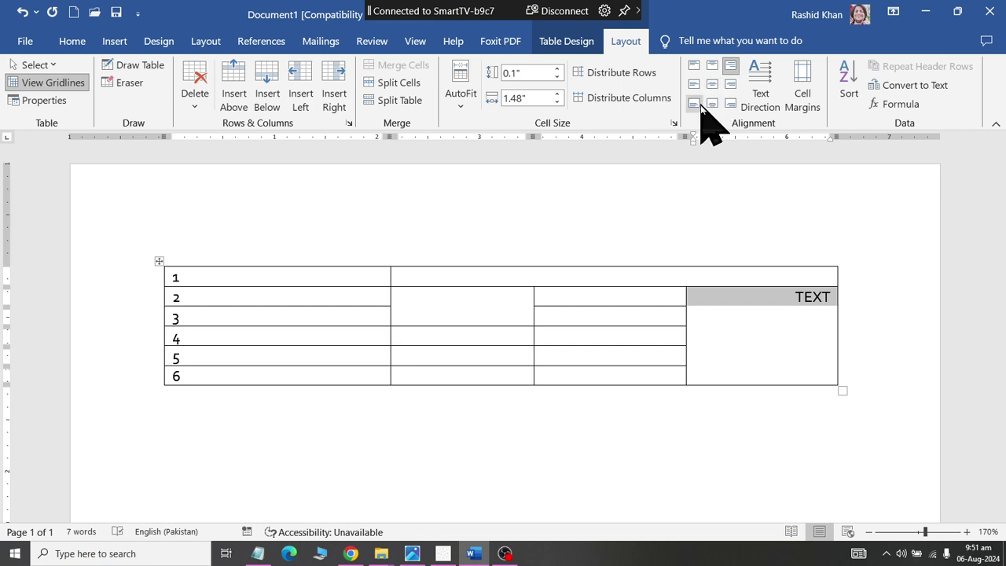
{"action": "left_click", "coordinate": [693, 103]}
{"action": "left_click", "coordinate": [712, 103]}
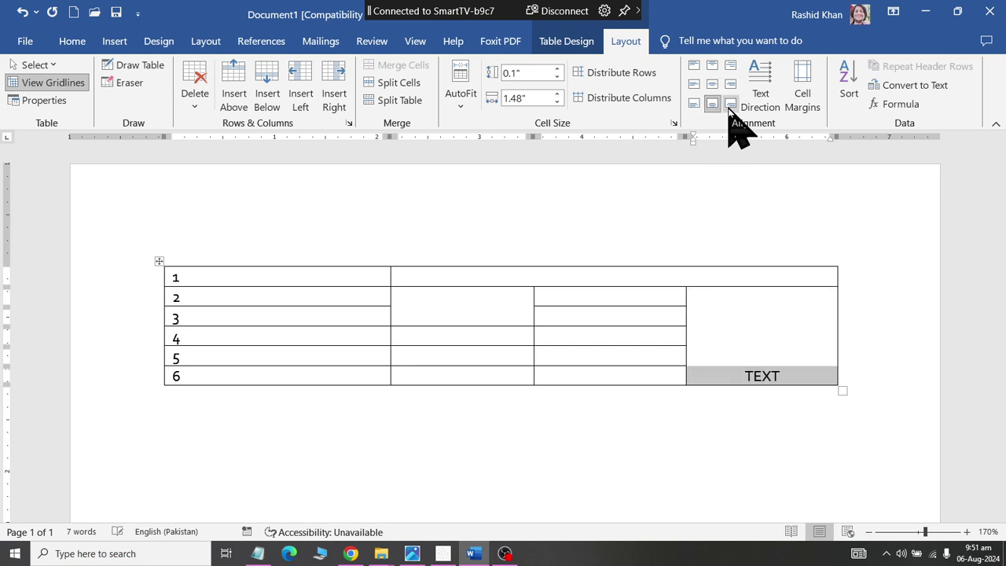
{"action": "left_click", "coordinate": [730, 103]}
{"action": "left_click", "coordinate": [694, 84]}
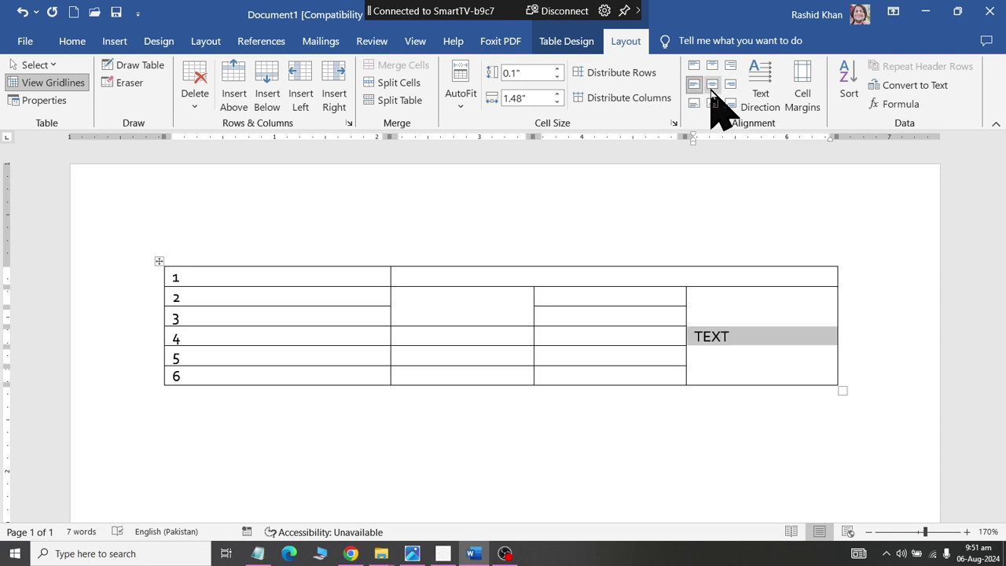
{"action": "left_click", "coordinate": [713, 85]}
{"action": "left_click", "coordinate": [728, 85]}
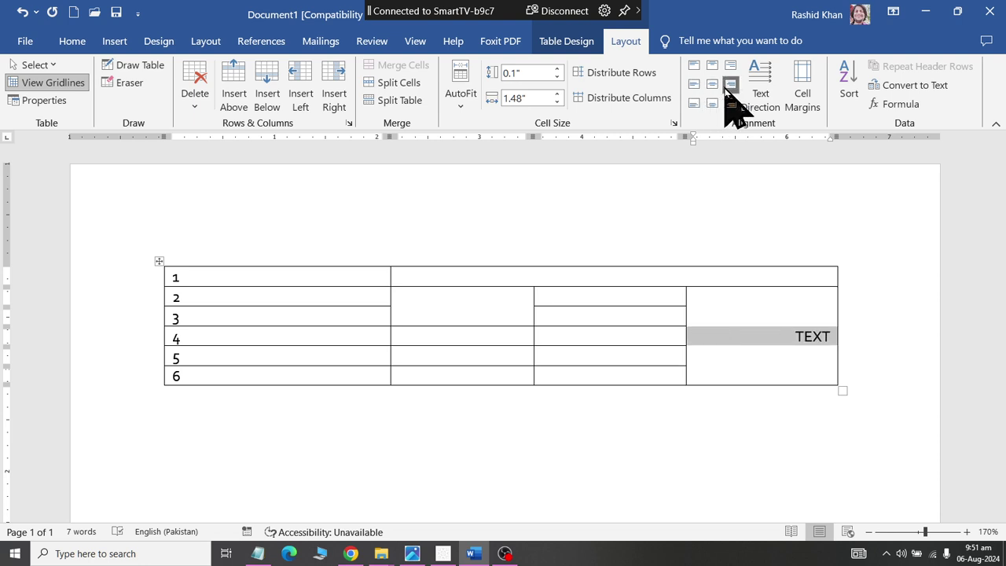
{"action": "left_click", "coordinate": [712, 85]}
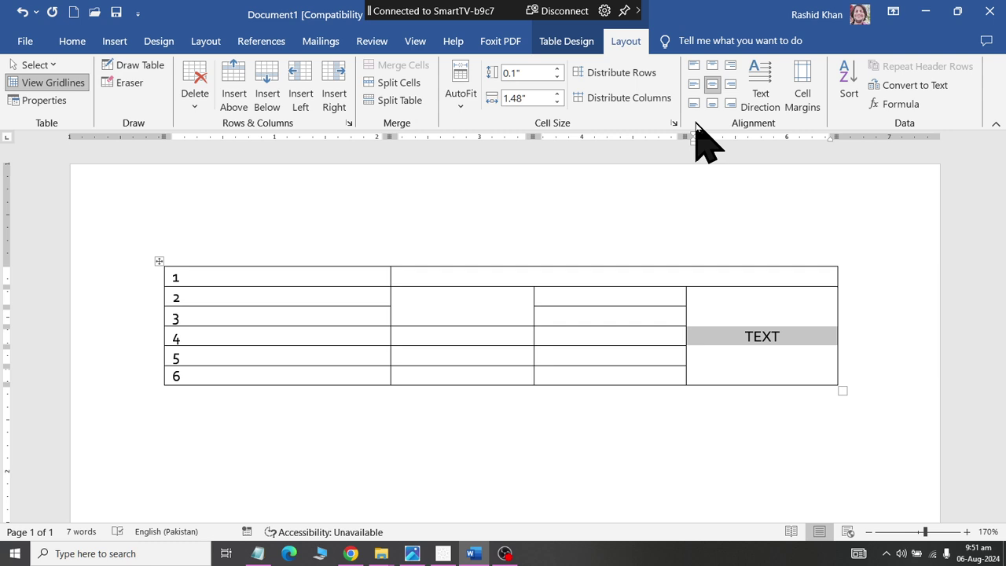
{"action": "left_click", "coordinate": [780, 336]}
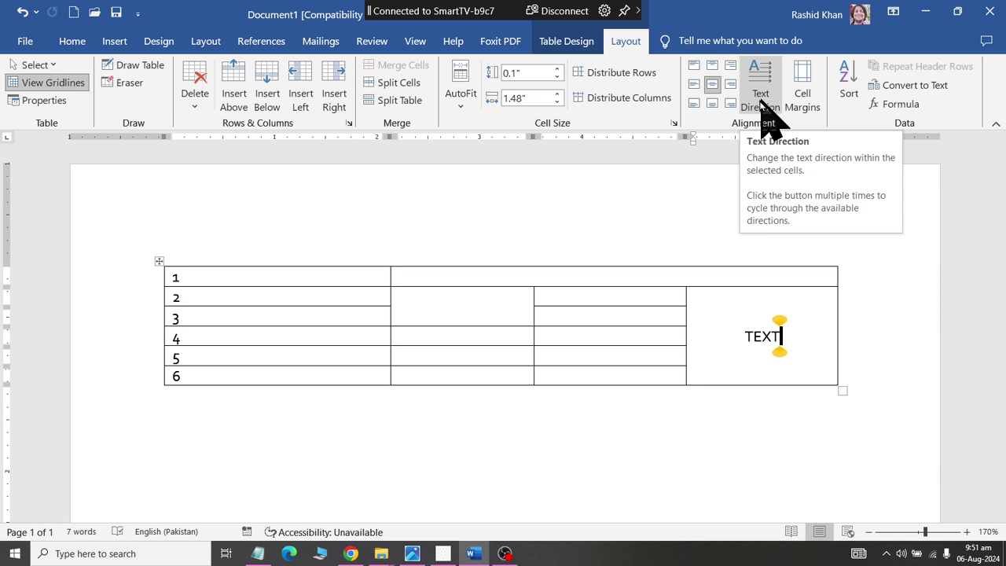
{"action": "left_click", "coordinate": [761, 102]}
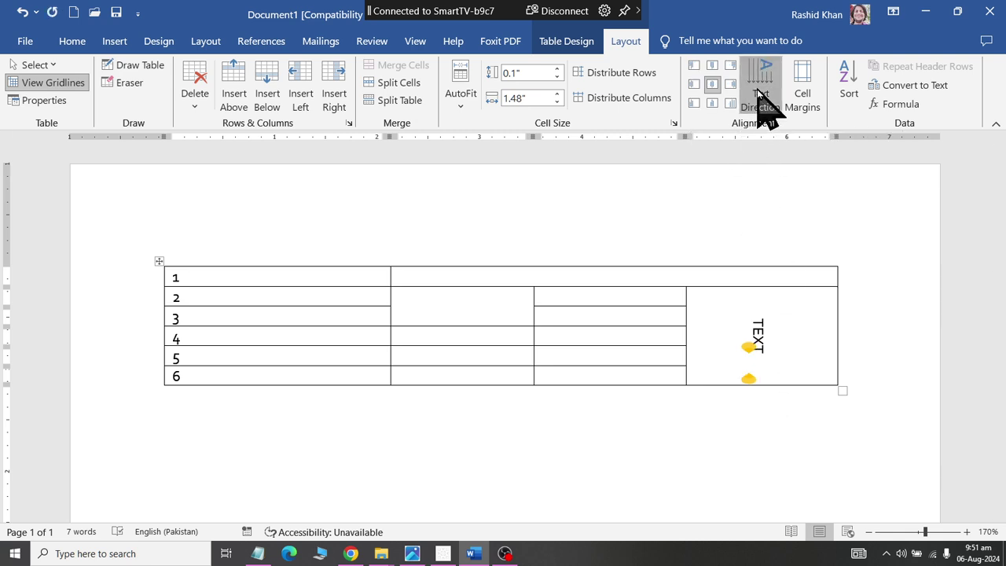
{"action": "left_click", "coordinate": [759, 95]}
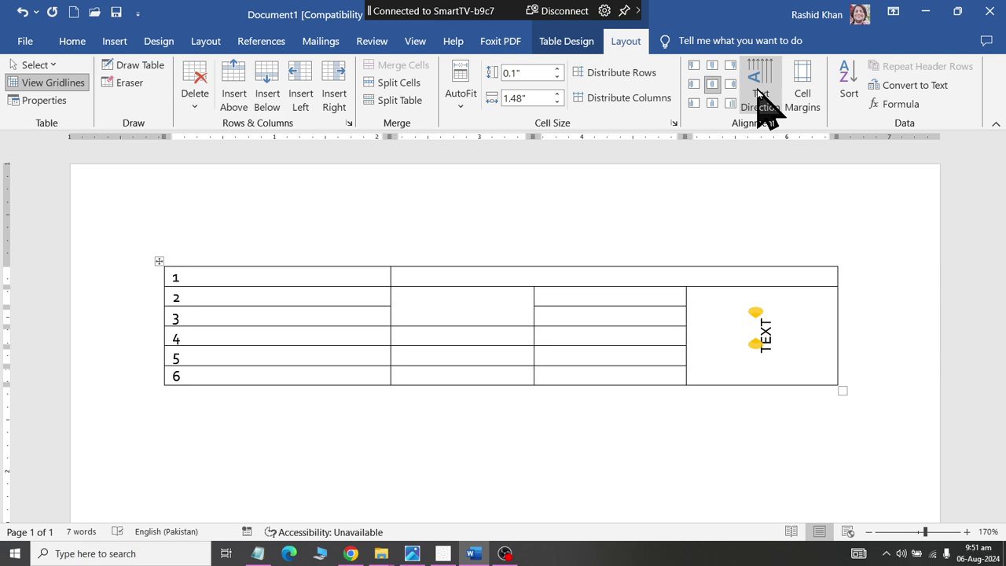
{"action": "left_click", "coordinate": [760, 96]}
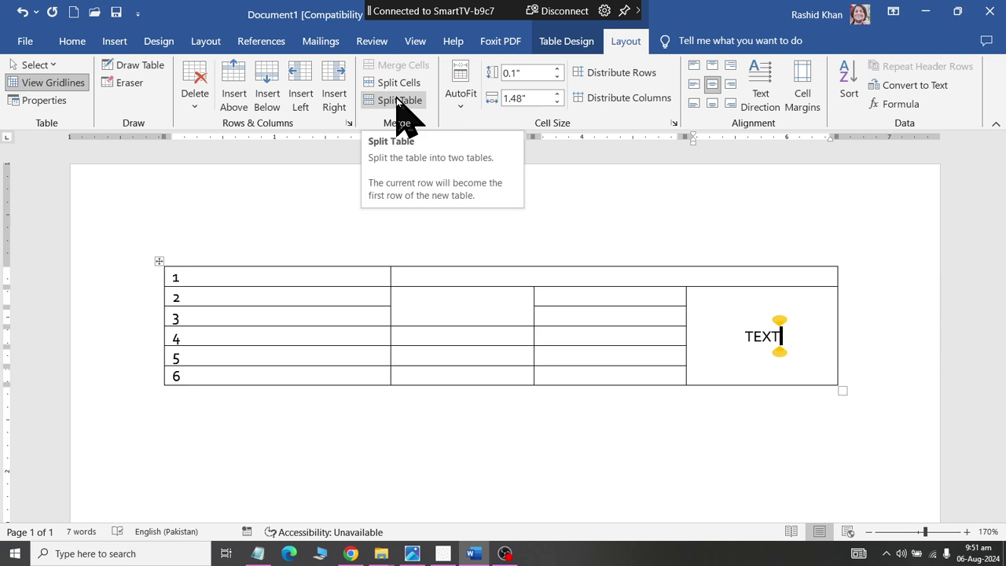
Open Split Cells for the empty row-2, column-3 cell
{"action": "left_click", "coordinate": [604, 297]}
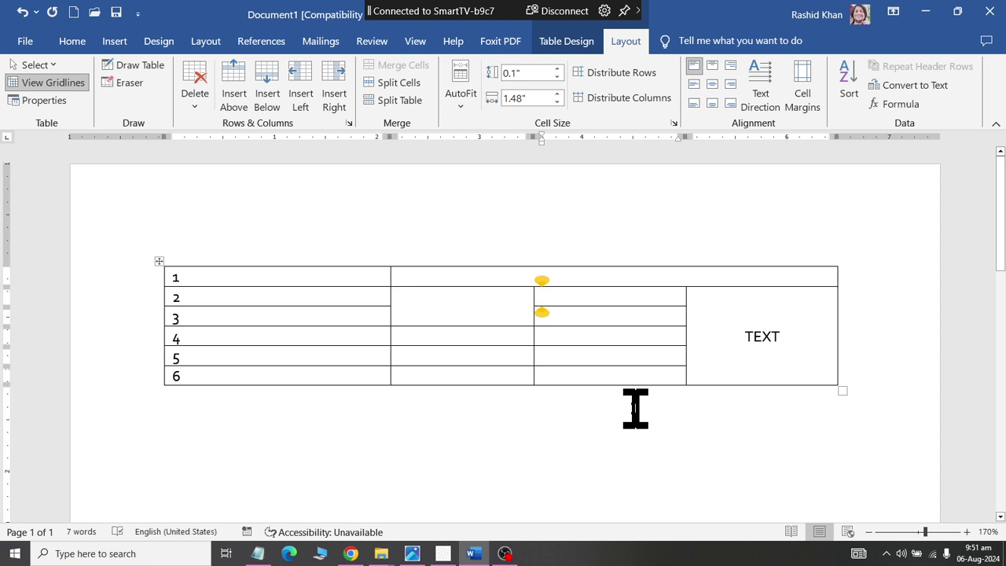
{"action": "left_click", "coordinate": [408, 82]}
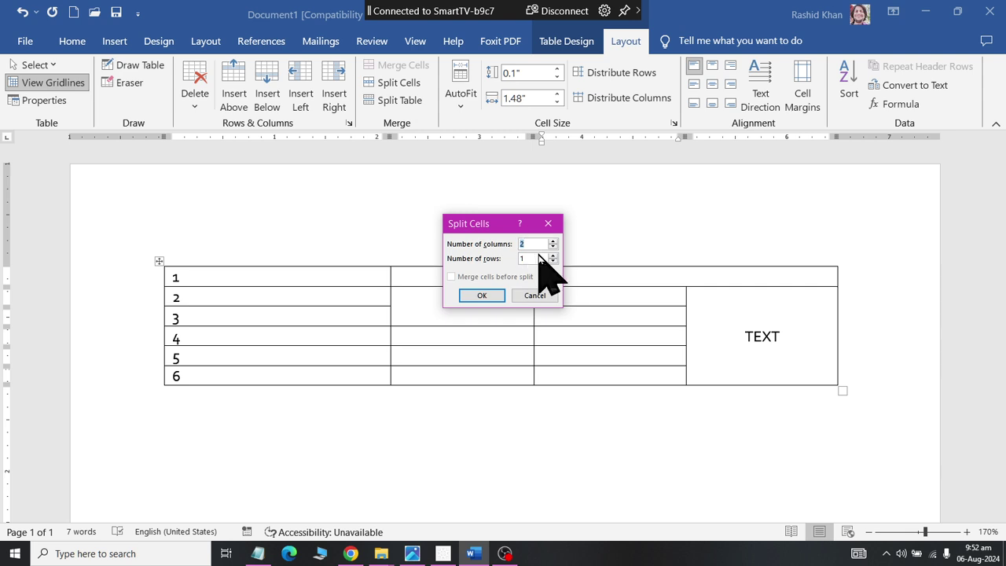
Split the row 2 third-column cell into 3 columns and make row 2 slightly taller
{"action": "type", "text": "3"}
{"action": "left_click", "coordinate": [481, 297]}
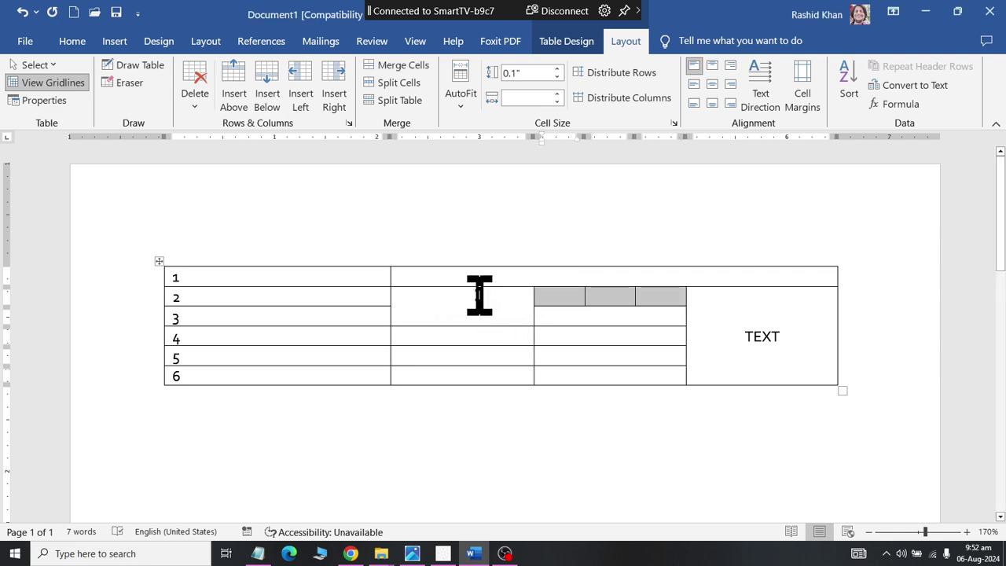
{"action": "left_click", "coordinate": [558, 298]}
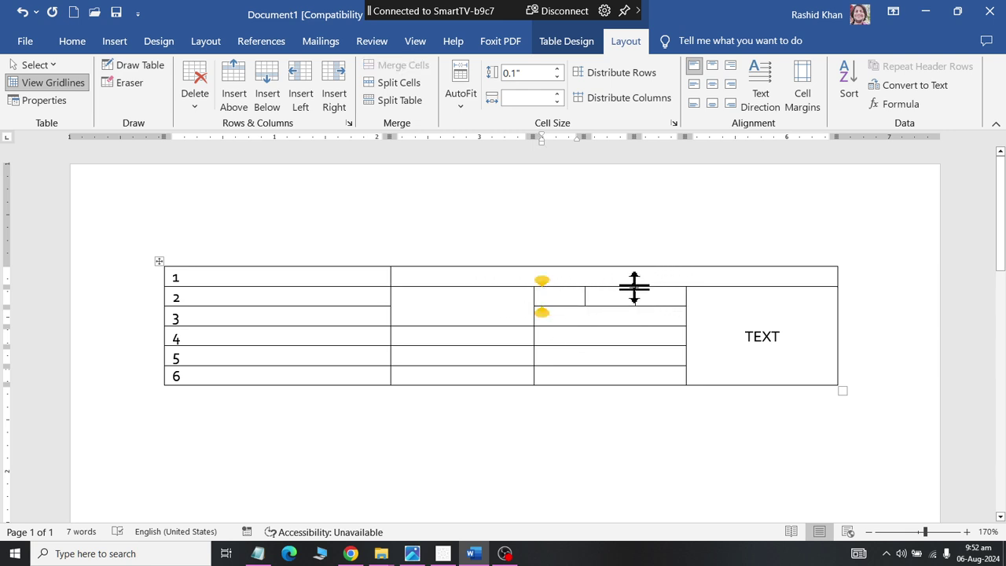
{"action": "left_click_drag", "start_coordinate": [634, 287], "coordinate": [638, 307]}
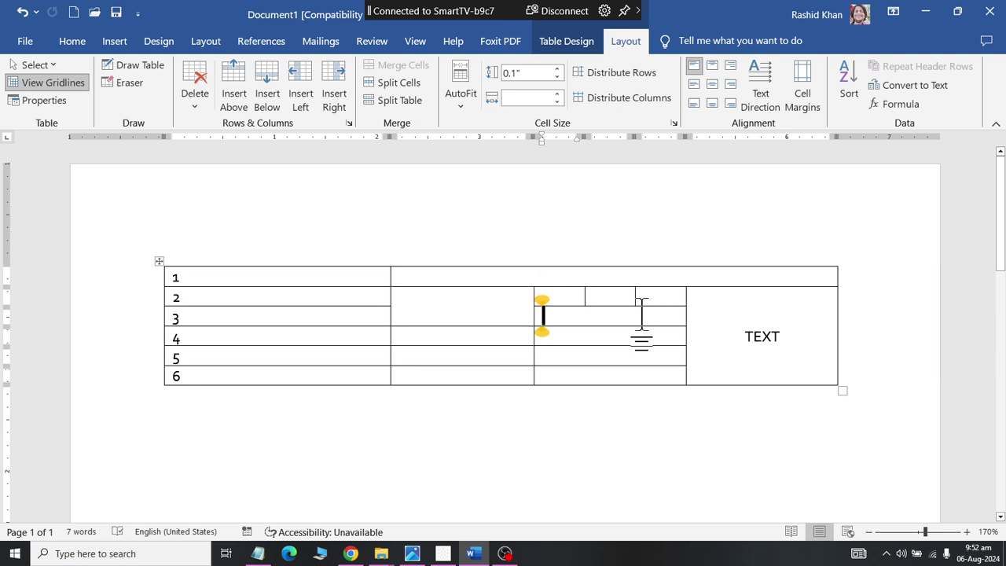
Split the row 3 cell into 4 columns and the row 4 cell into 6 columns
{"action": "left_click", "coordinate": [378, 88]}
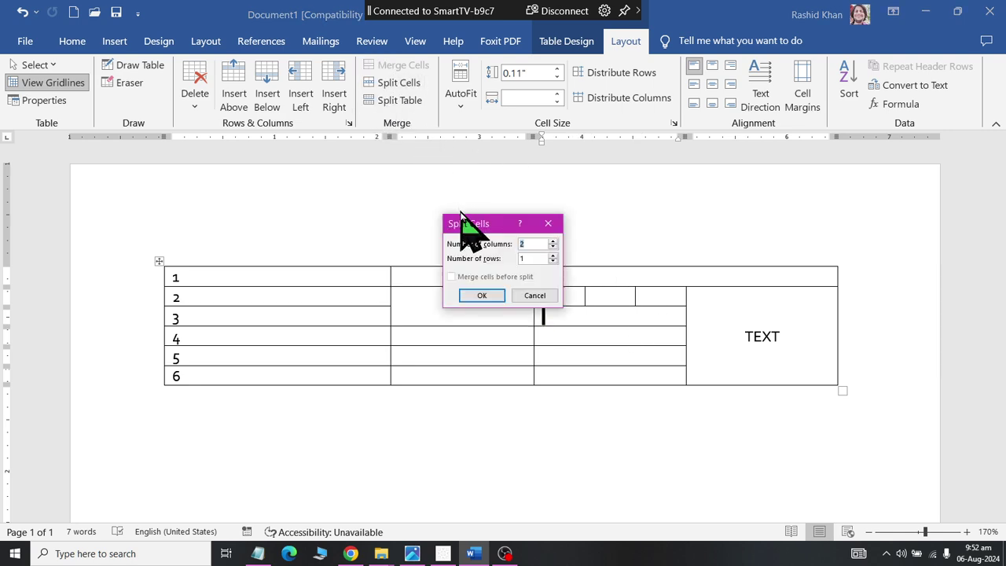
{"action": "type", "text": "4"}
{"action": "left_click", "coordinate": [482, 296]}
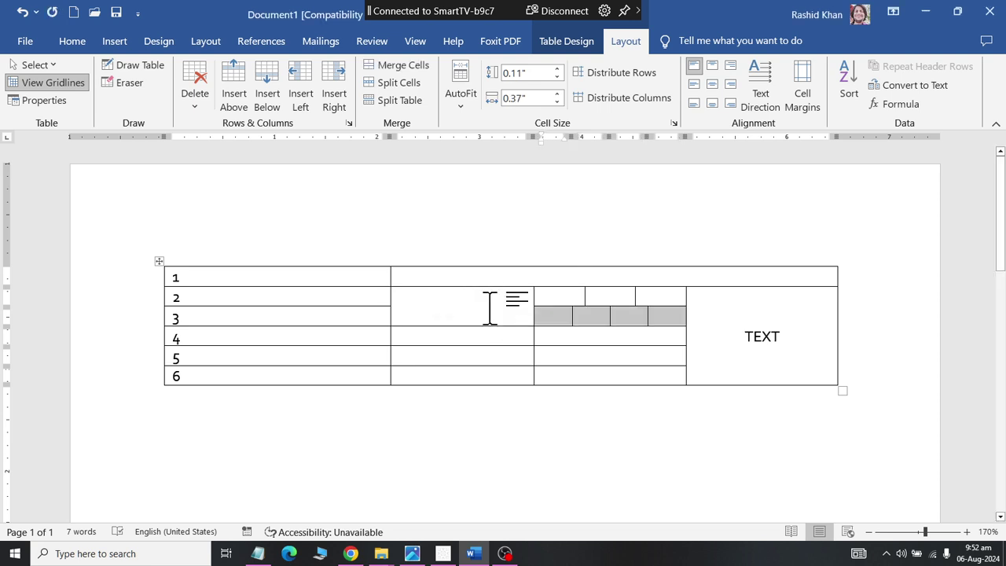
{"action": "left_click", "coordinate": [572, 342]}
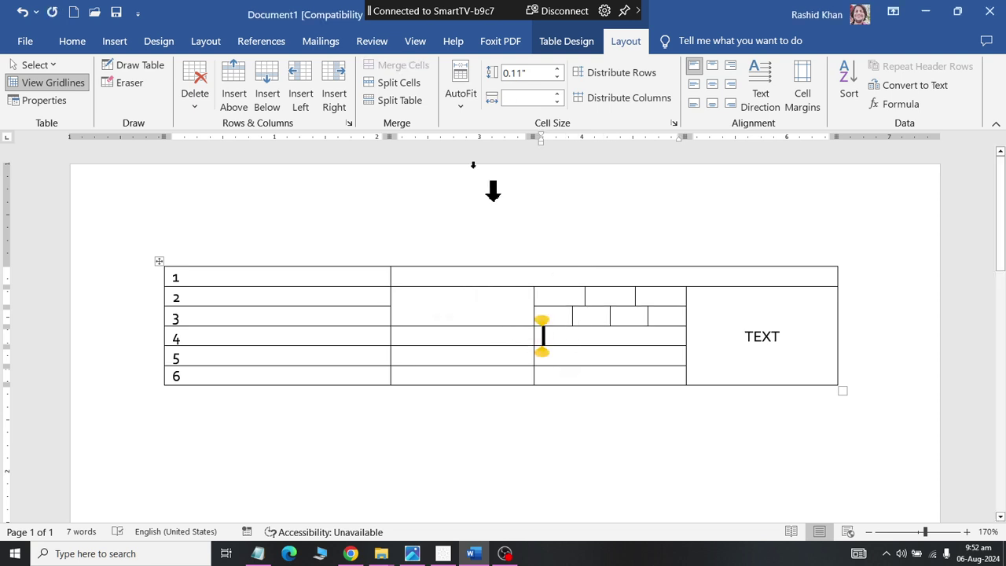
{"action": "left_click", "coordinate": [395, 83]}
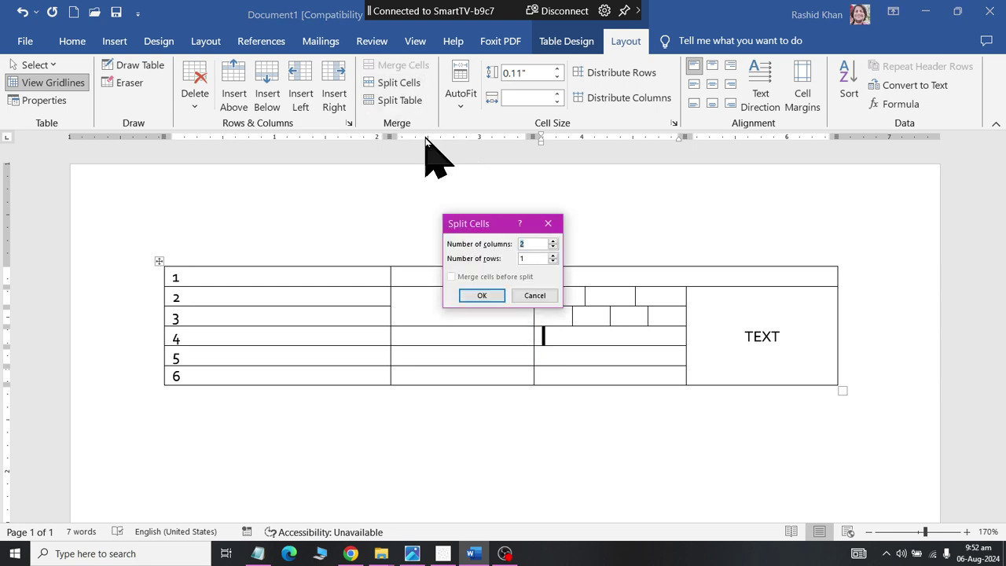
{"action": "type", "text": "6"}
{"action": "left_click", "coordinate": [481, 296]}
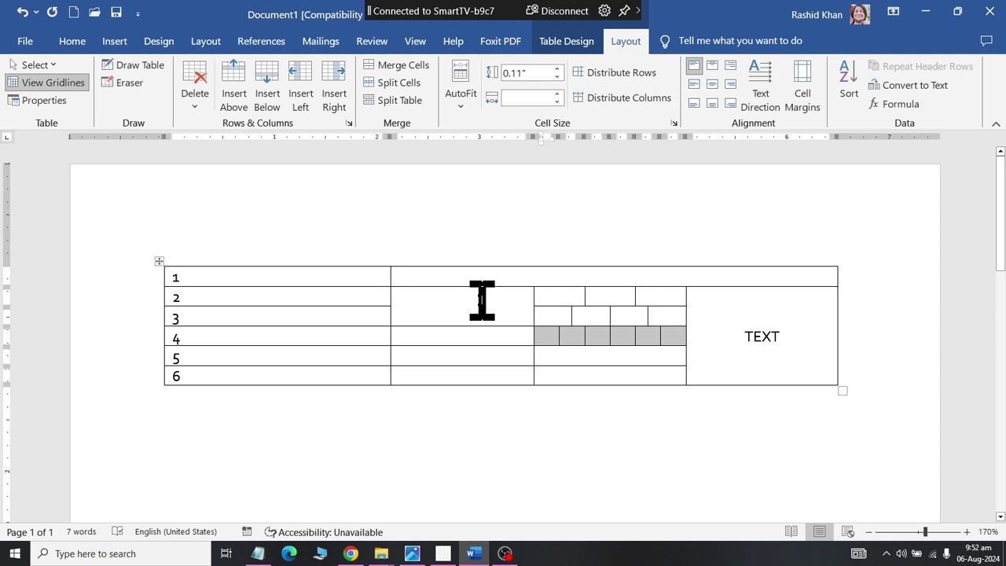
Split the row 5 third-column cell into a 2-column by 3-row grid
{"action": "left_click", "coordinate": [581, 360]}
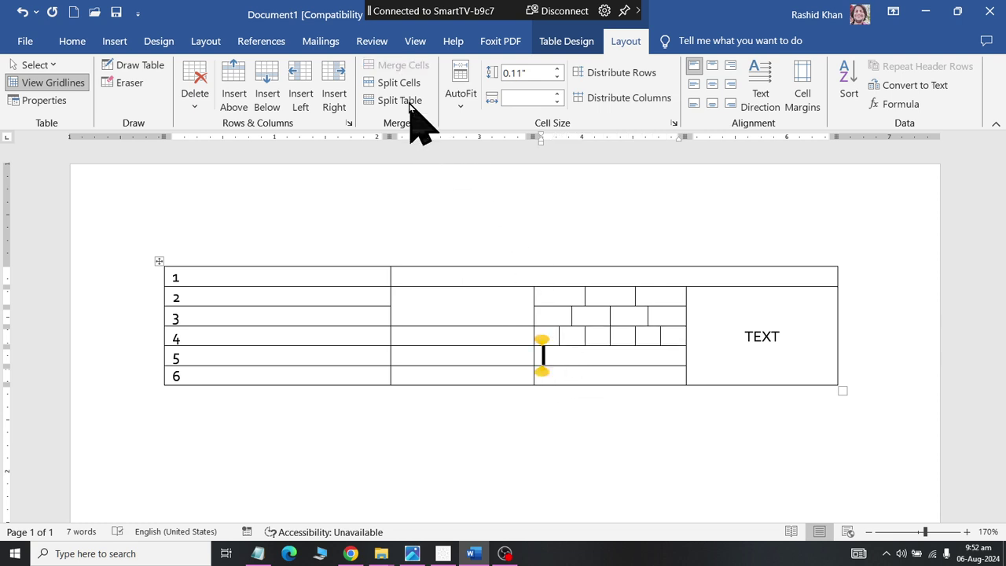
{"action": "left_click", "coordinate": [399, 86]}
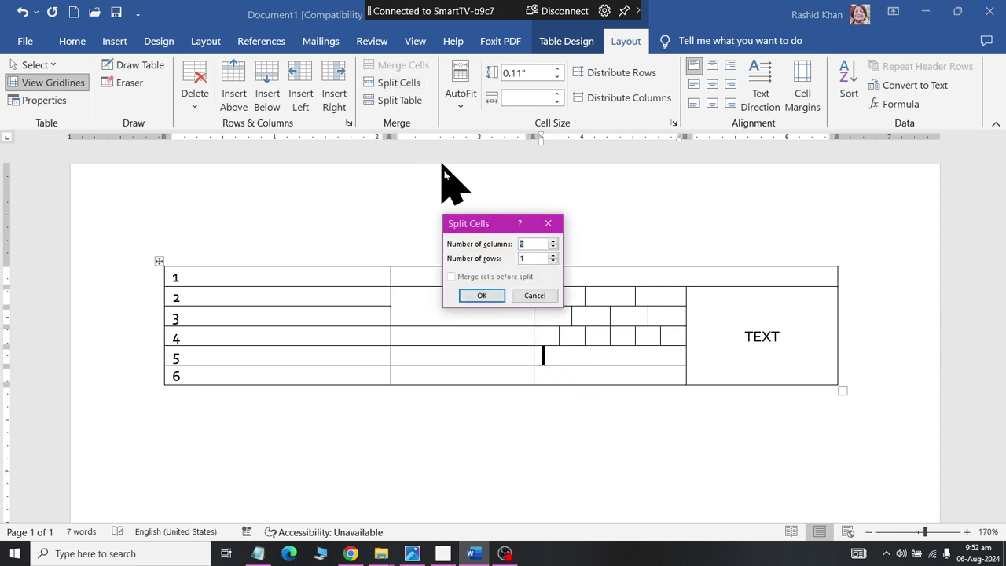
{"action": "double_click", "coordinate": [525, 259]}
{"action": "type", "text": "3"}
{"action": "left_click", "coordinate": [482, 296]}
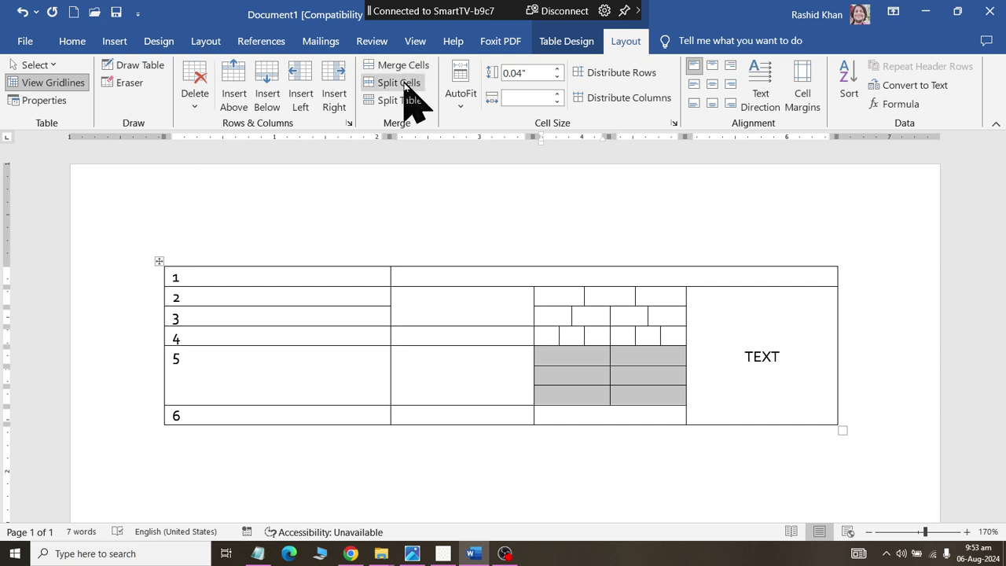
Merge all the small split cells in rows 2 to 5 of column 3 into one cell
{"action": "left_click", "coordinate": [591, 336]}
{"action": "left_click_drag", "start_coordinate": [558, 294], "coordinate": [658, 366]}
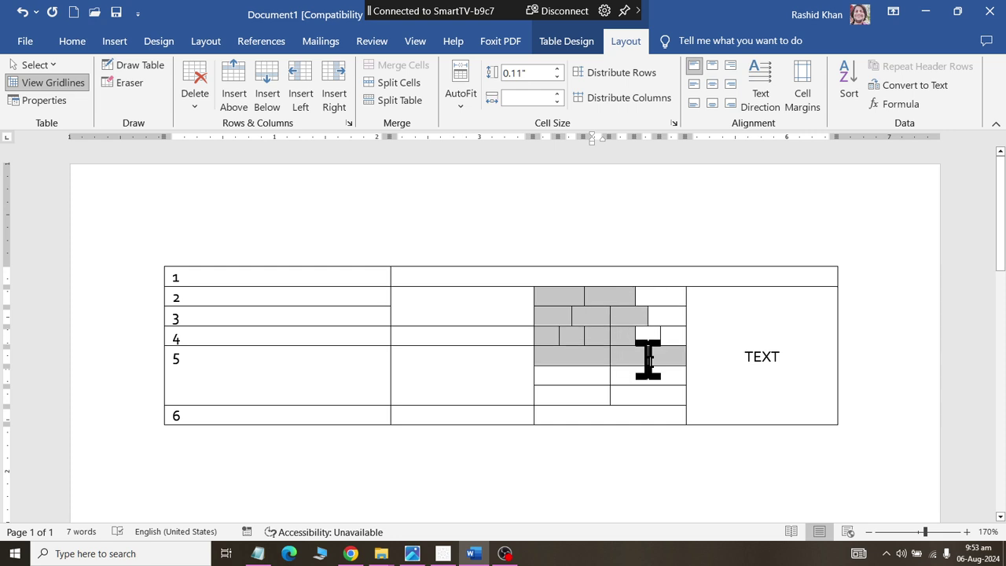
{"action": "left_click", "coordinate": [429, 68]}
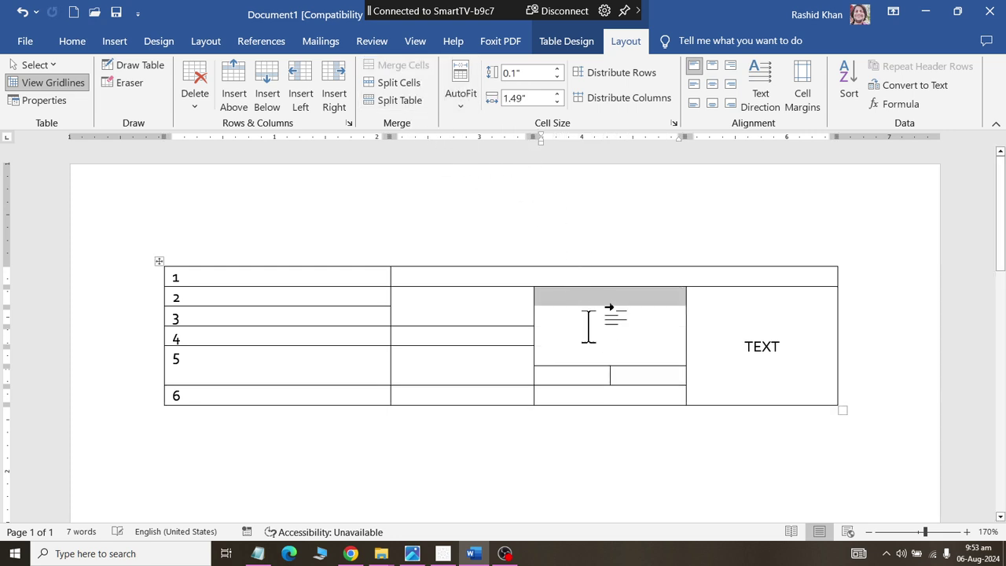
Split the merged cell into 4 columns by 3 rows after correcting the row count
{"action": "left_click", "coordinate": [543, 297]}
{"action": "left_click", "coordinate": [397, 83]}
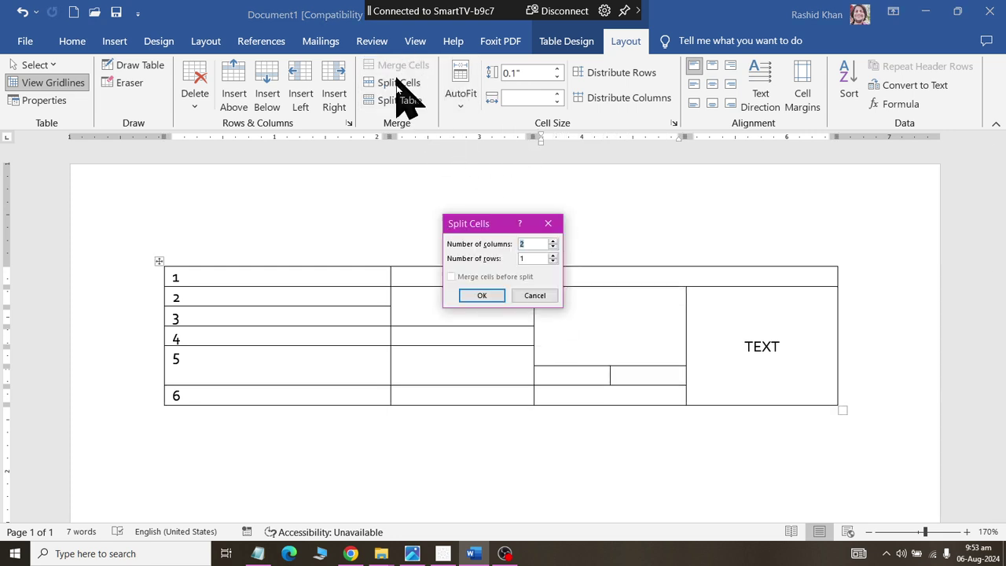
{"action": "type", "text": "4"}
{"action": "key", "text": "Tab"}
{"action": "left_click", "coordinate": [491, 297]}
{"action": "left_click", "coordinate": [504, 312]}
{"action": "left_click", "coordinate": [492, 299]}
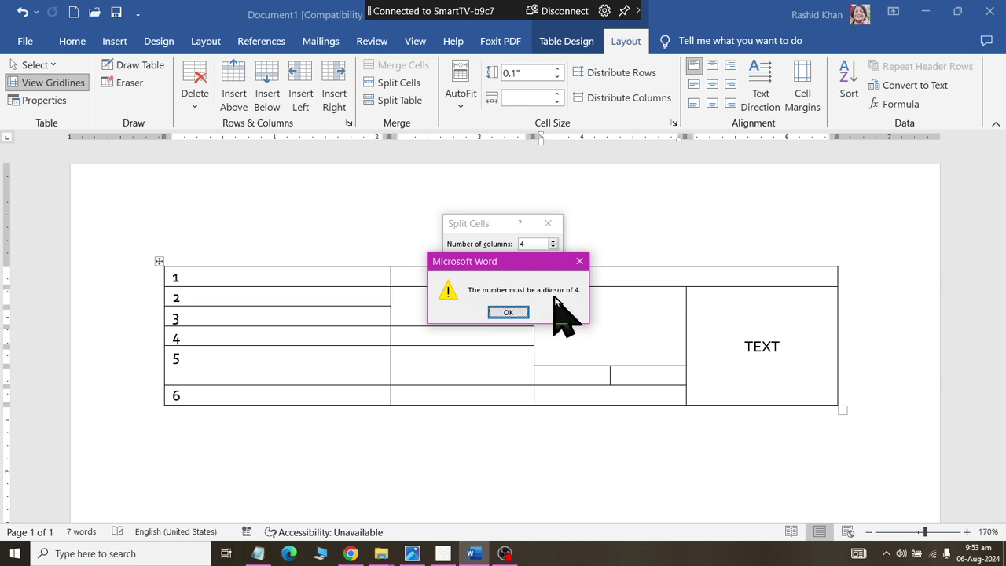
{"action": "left_click", "coordinate": [508, 312]}
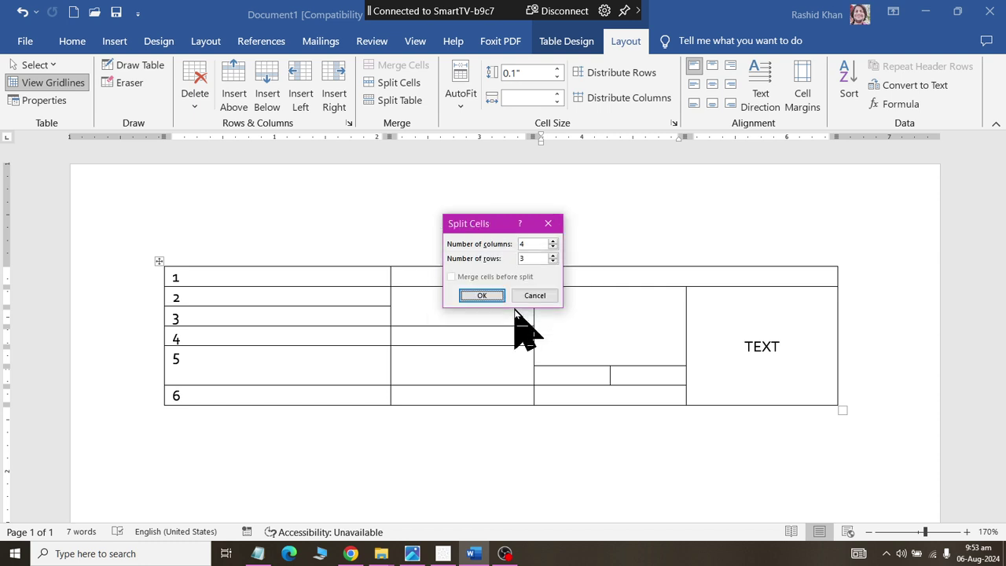
{"action": "left_click", "coordinate": [533, 258]}
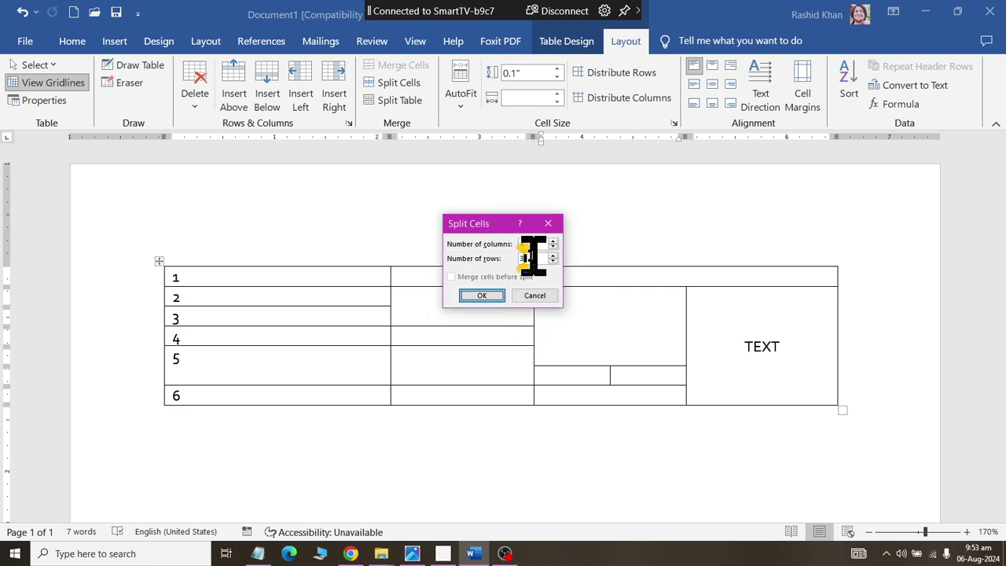
{"action": "left_click", "coordinate": [493, 296]}
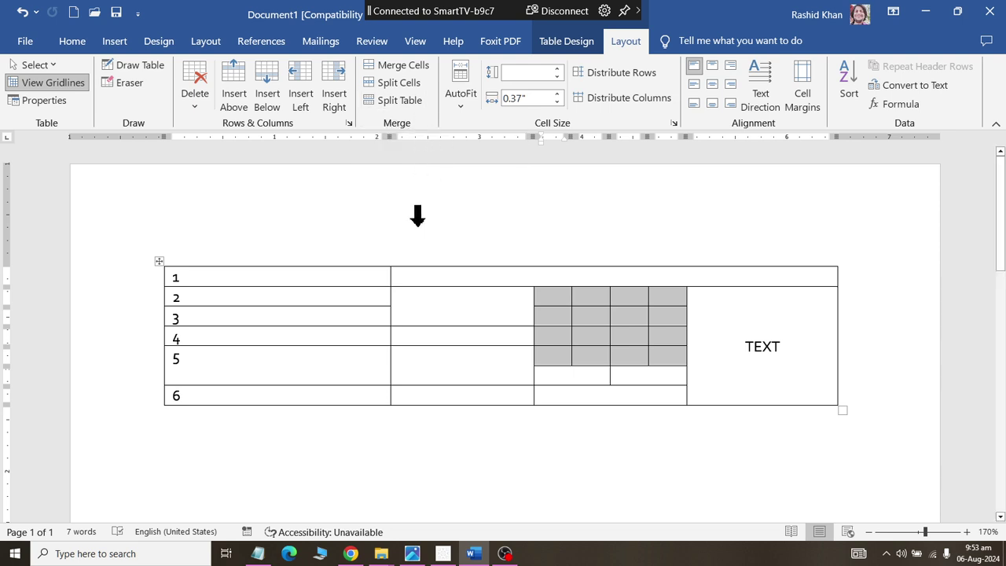
Split the table above the row containing 2 and above the row containing 5
{"action": "left_click", "coordinate": [174, 336]}
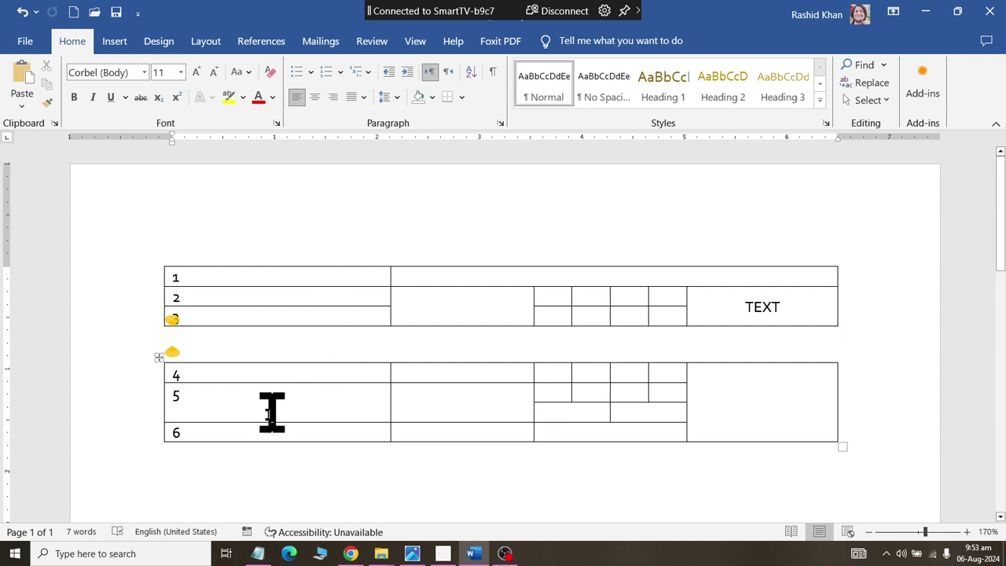
{"action": "left_click", "coordinate": [180, 296]}
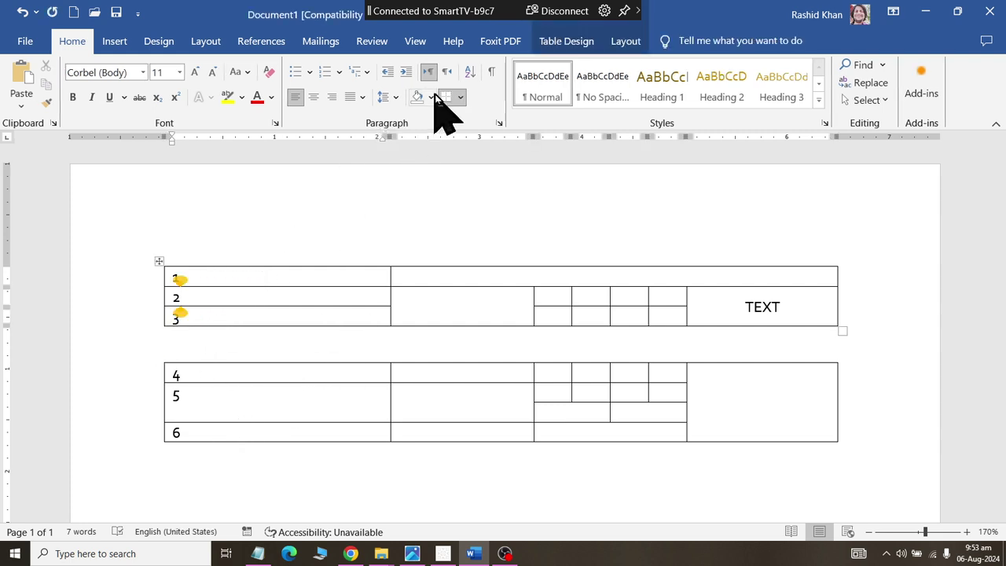
{"action": "left_click", "coordinate": [625, 43]}
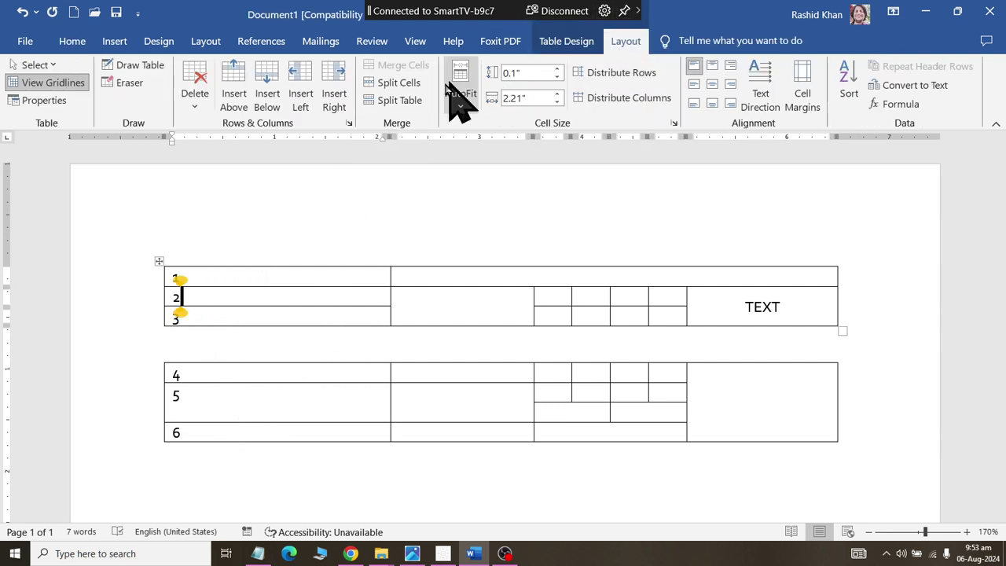
{"action": "left_click", "coordinate": [393, 100]}
{"action": "left_click", "coordinate": [236, 451]}
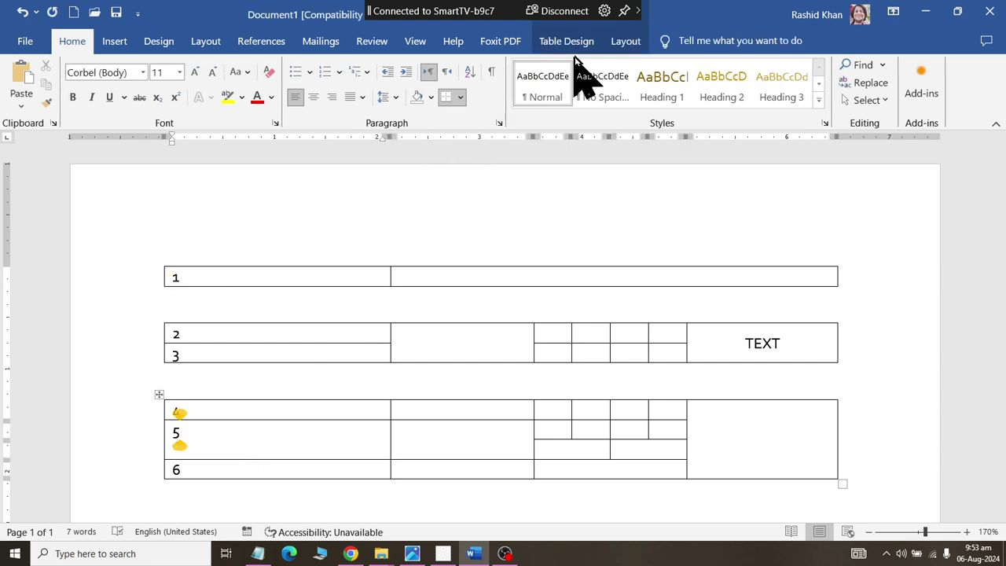
{"action": "left_click", "coordinate": [625, 41]}
{"action": "left_click", "coordinate": [401, 101]}
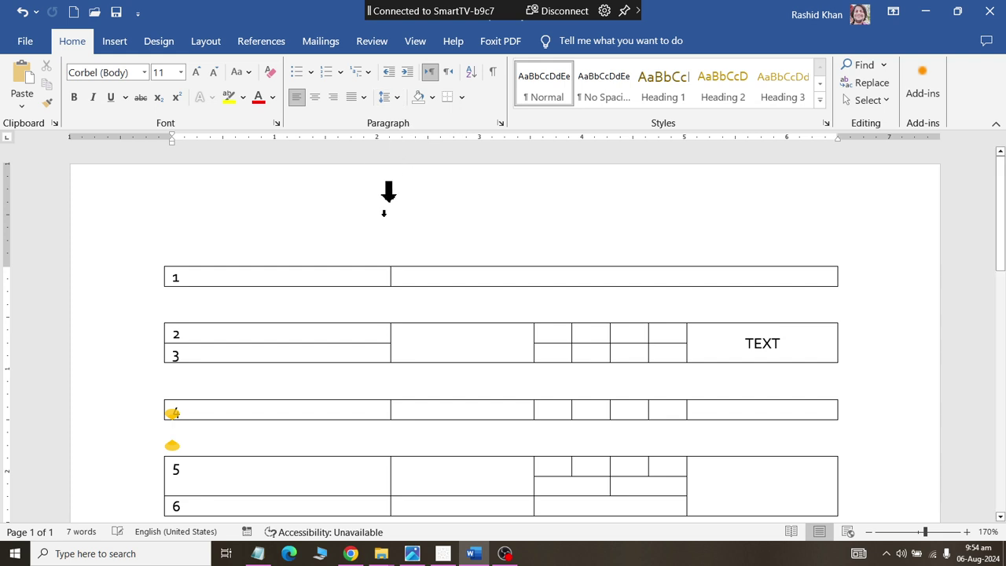
Delete the empty paragraph below the first table, joining it with the second
{"action": "scroll", "coordinate": [360, 364], "scroll_direction": "down", "scroll_amount": 2}
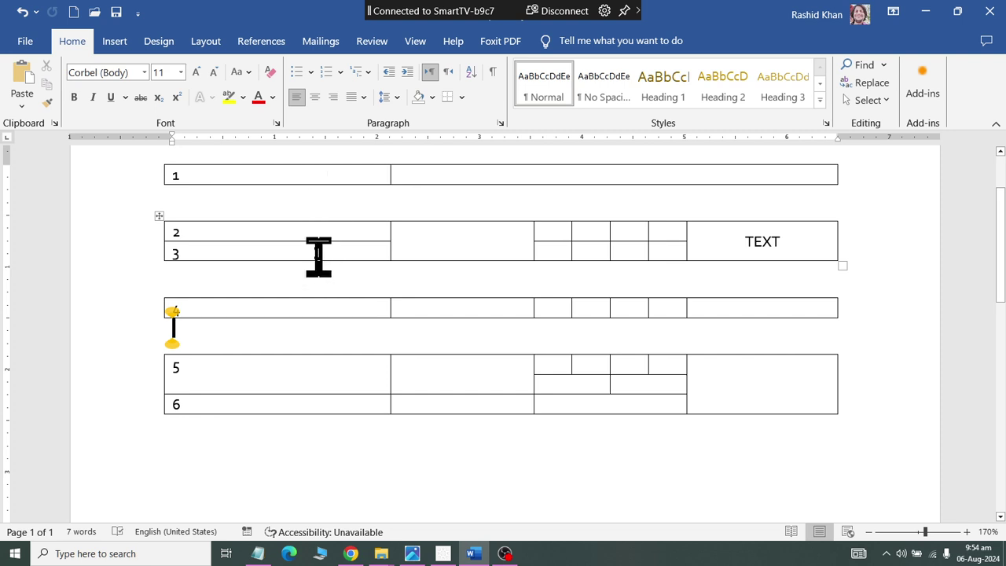
{"action": "left_click", "coordinate": [286, 175]}
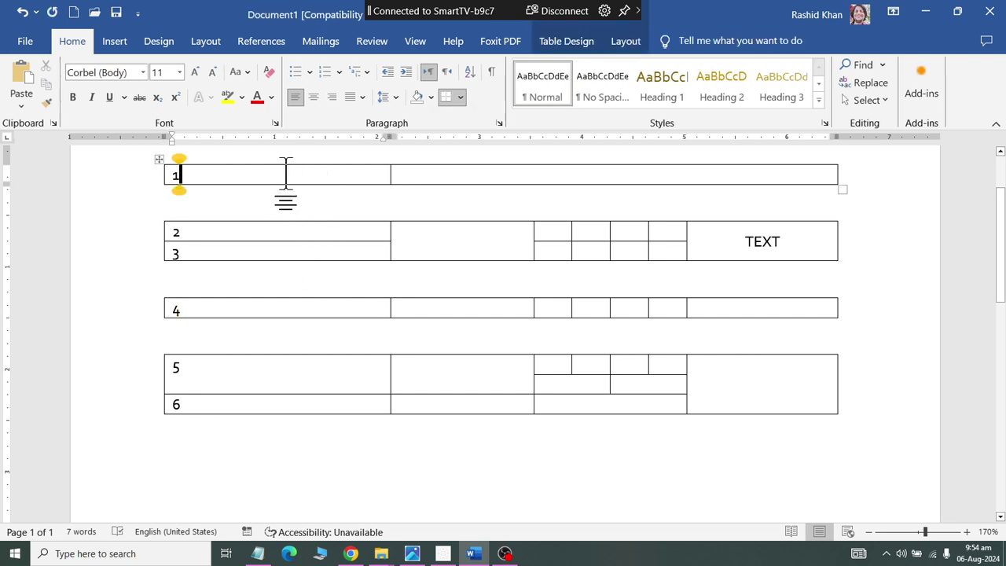
{"action": "left_click", "coordinate": [285, 234]}
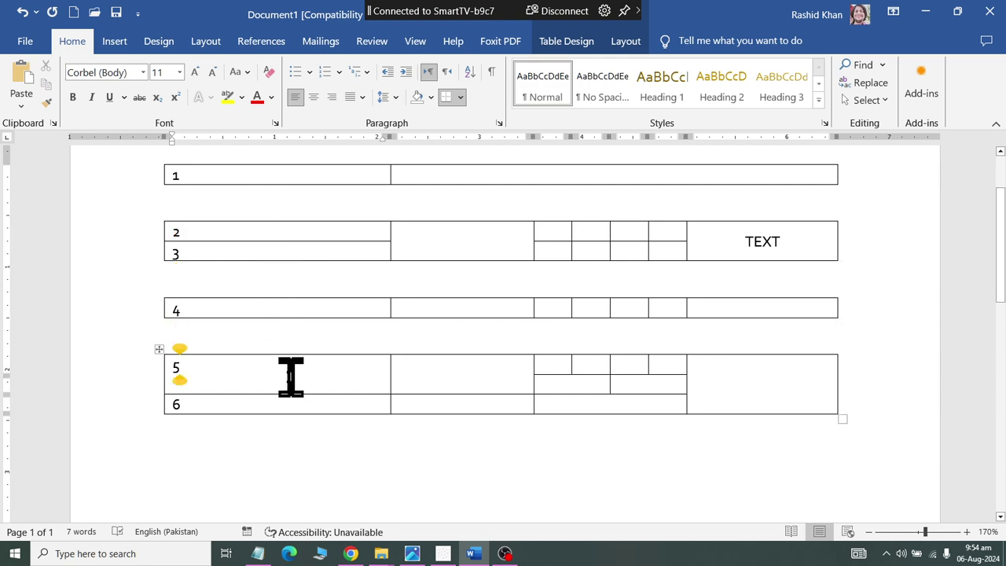
{"action": "scroll", "coordinate": [291, 373], "scroll_direction": "up", "scroll_amount": 2}
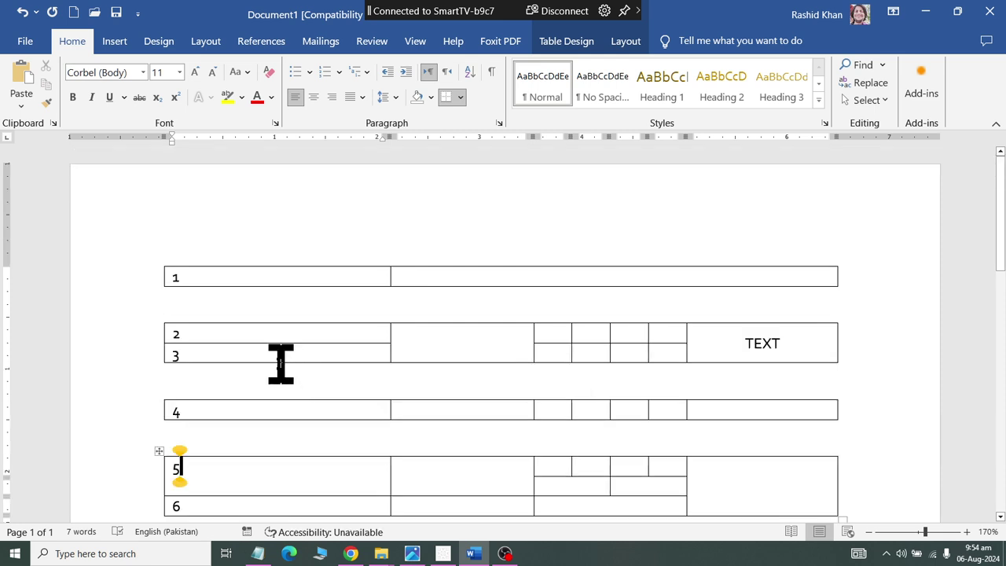
{"action": "left_click", "coordinate": [252, 300]}
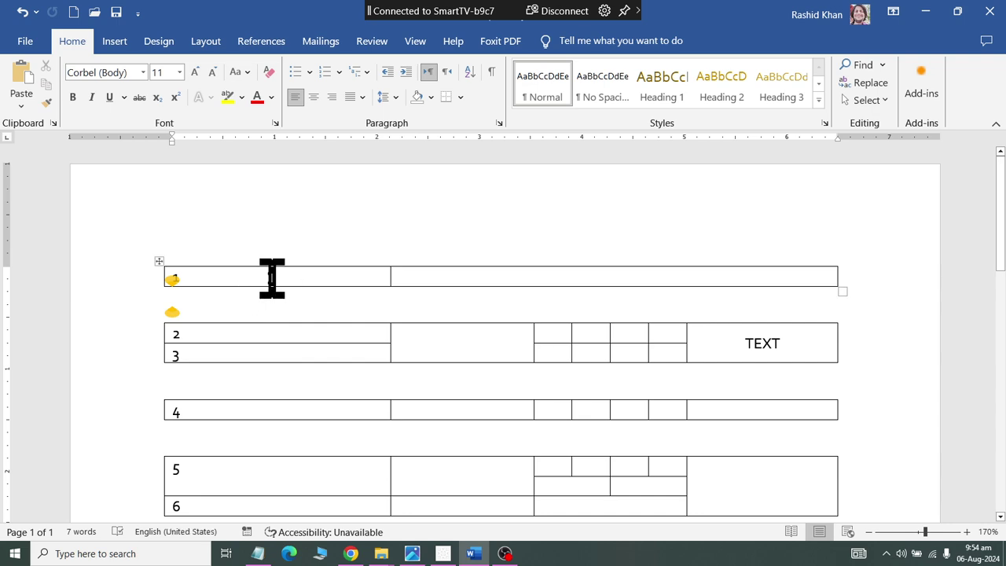
{"action": "key", "text": "Delete"}
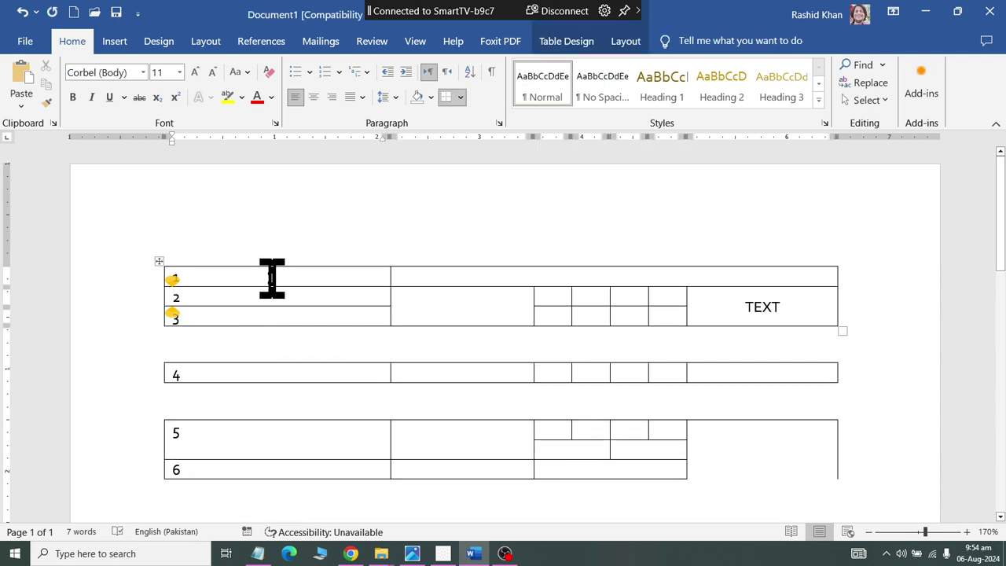
Delete the gaps above rows 4 and 5 so all tables form one
{"action": "left_click", "coordinate": [260, 340]}
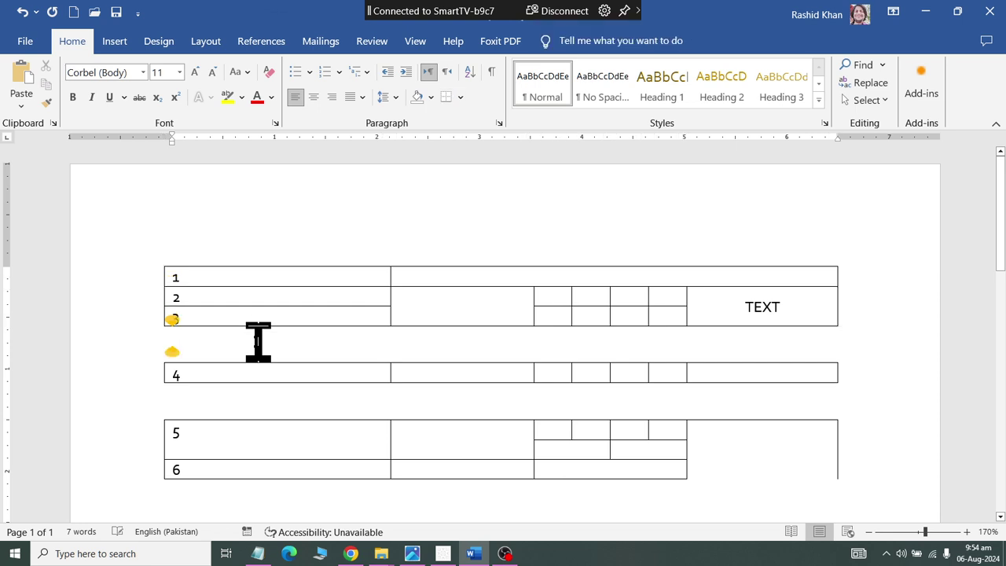
{"action": "key", "text": "Delete"}
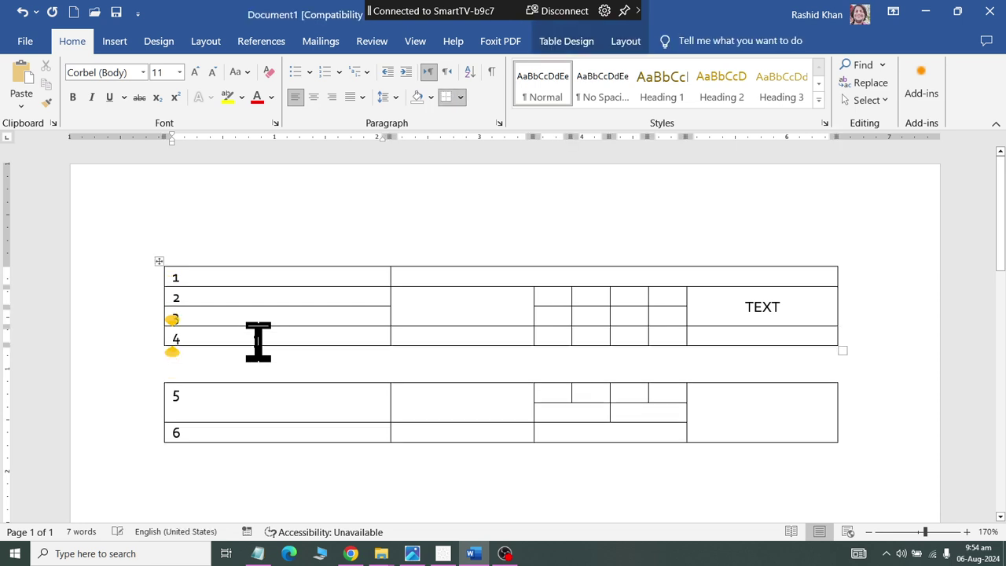
{"action": "left_click", "coordinate": [256, 360]}
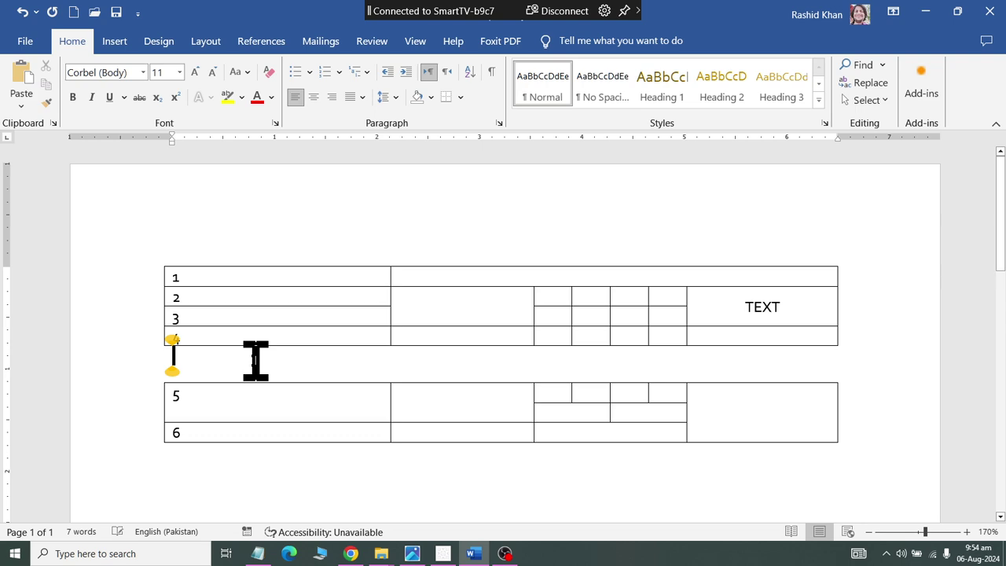
{"action": "key", "text": "Delete"}
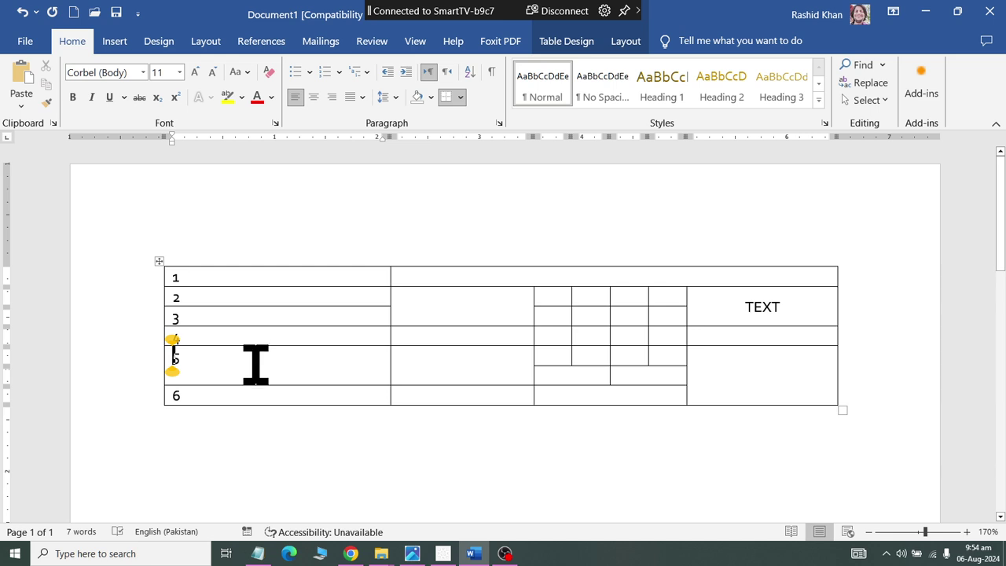
{"action": "left_click", "coordinate": [487, 355]}
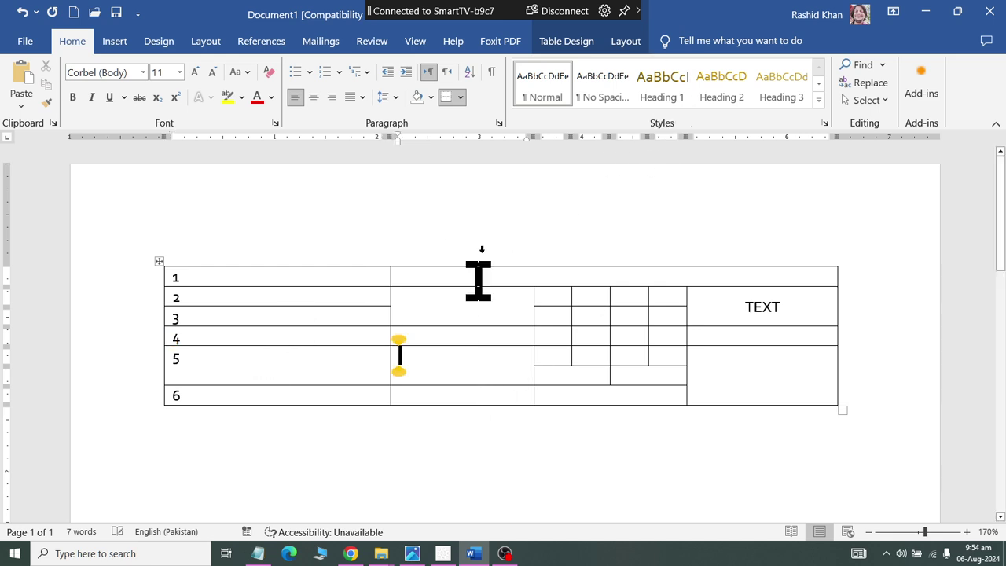
Drag row 2's bottom border down to make it taller
{"action": "left_click", "coordinate": [624, 41]}
{"action": "left_click_drag", "start_coordinate": [425, 321], "coordinate": [447, 326]}
{"action": "left_click_drag", "start_coordinate": [353, 288], "coordinate": [465, 325]}
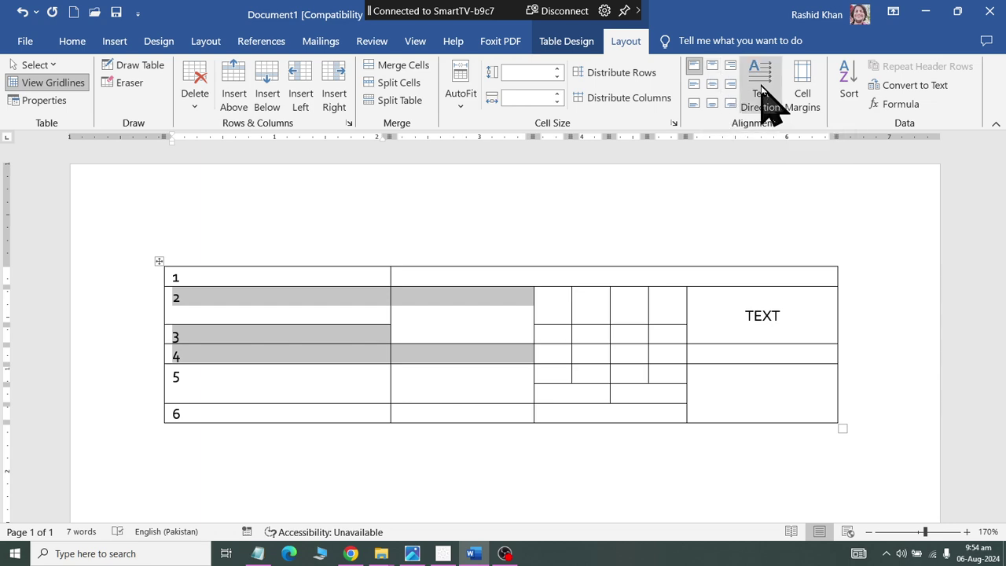
{"action": "left_click", "coordinate": [372, 314]}
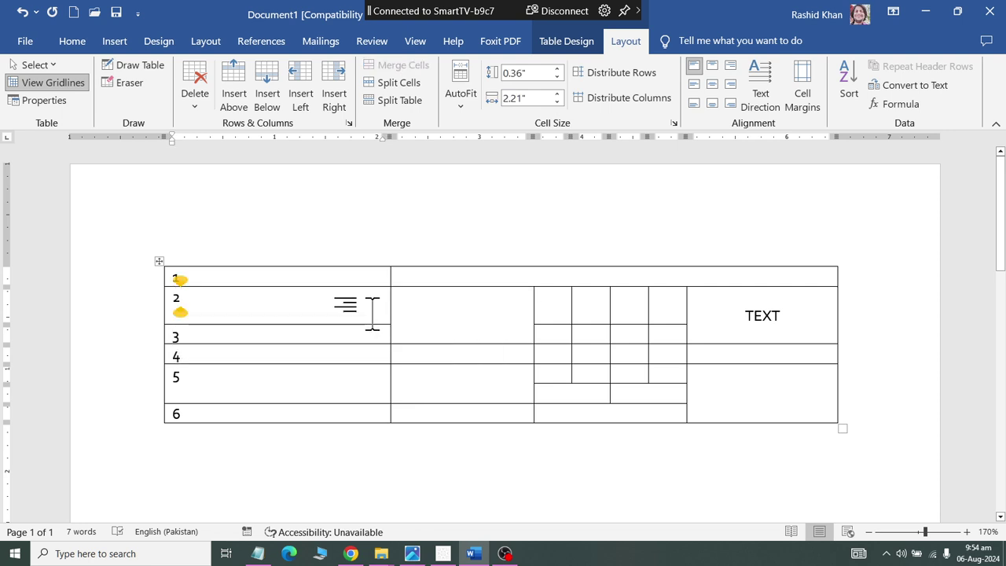
Delete the whole table, then undo the deletion to restore it
{"action": "left_click", "coordinate": [195, 102]}
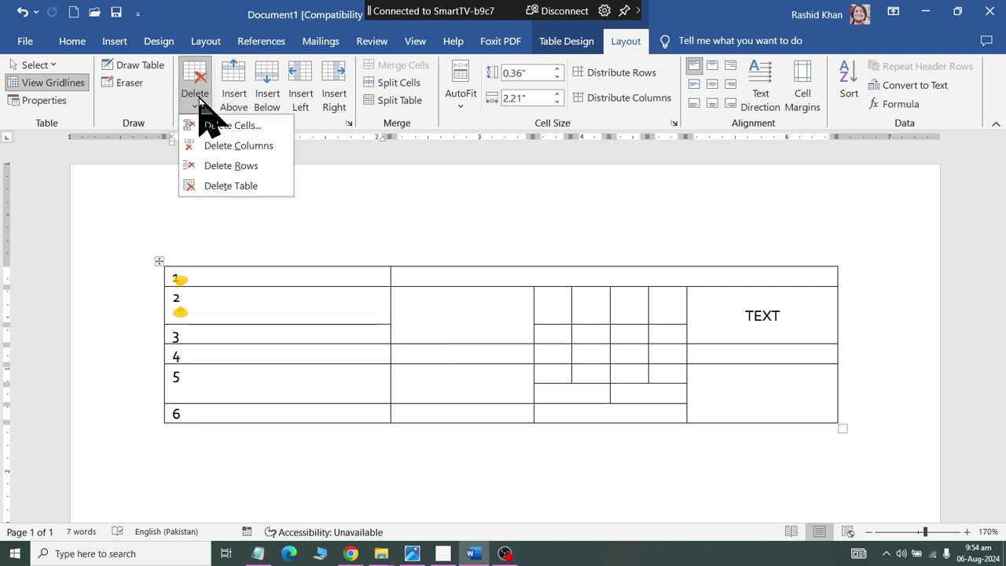
{"action": "left_click", "coordinate": [198, 185]}
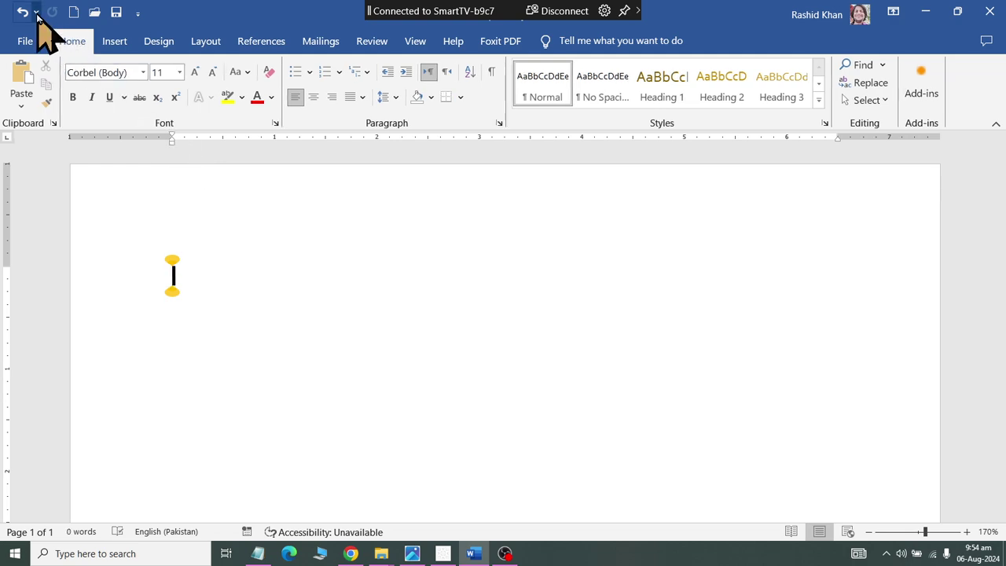
{"action": "left_click", "coordinate": [22, 12]}
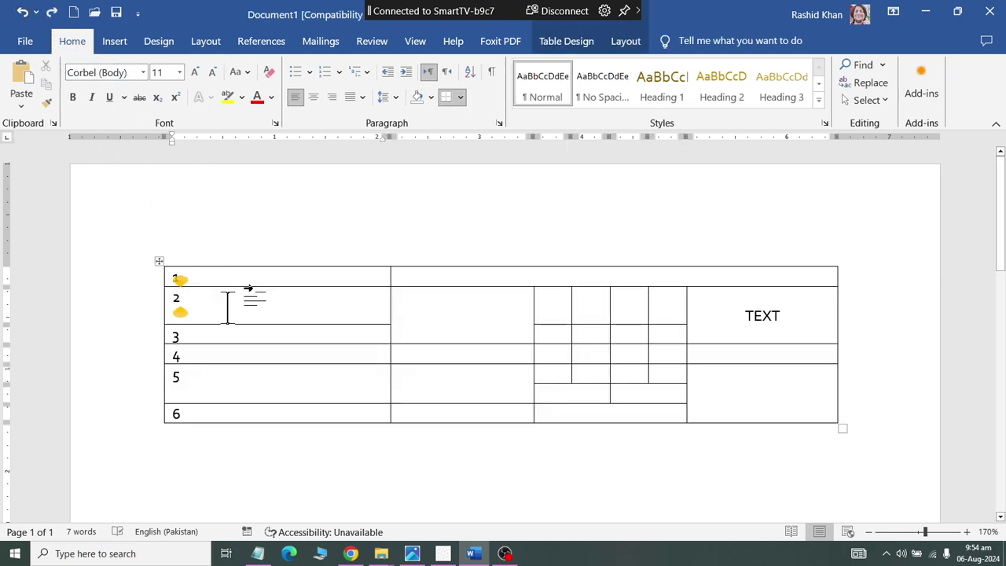
{"action": "left_click_drag", "start_coordinate": [364, 511], "coordinate": [175, 262]}
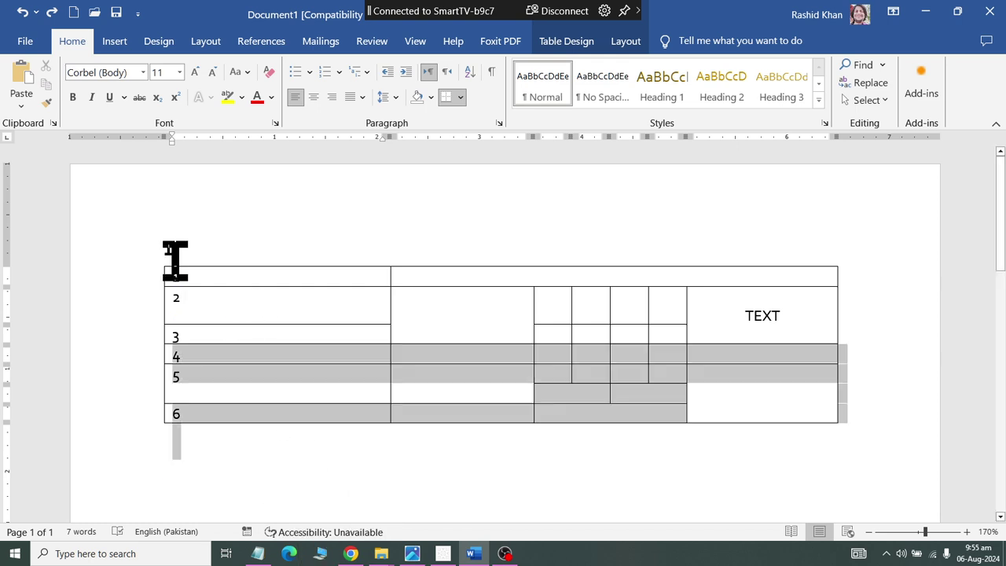
{"action": "type", "text": "sda"}
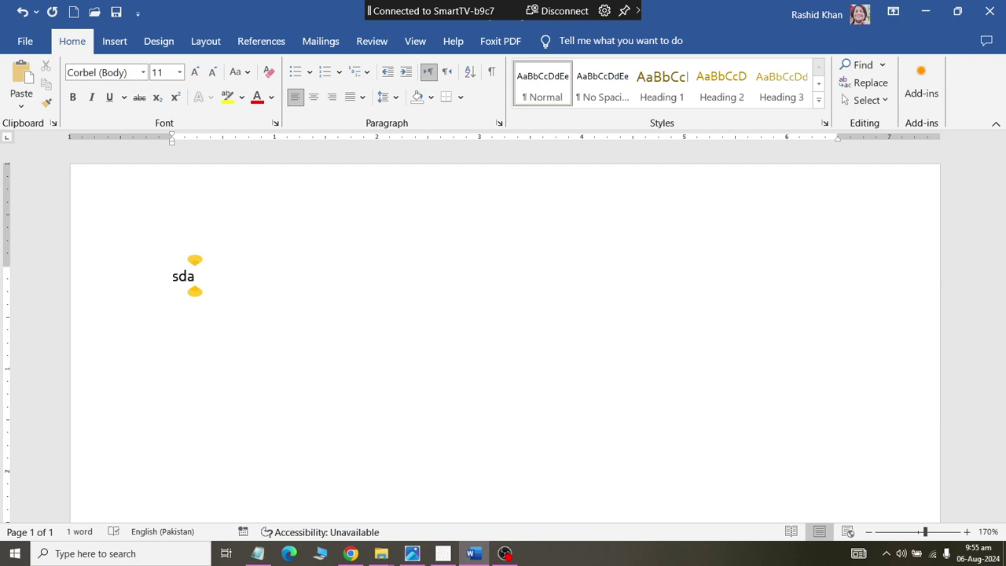
{"action": "left_click", "coordinate": [23, 13]}
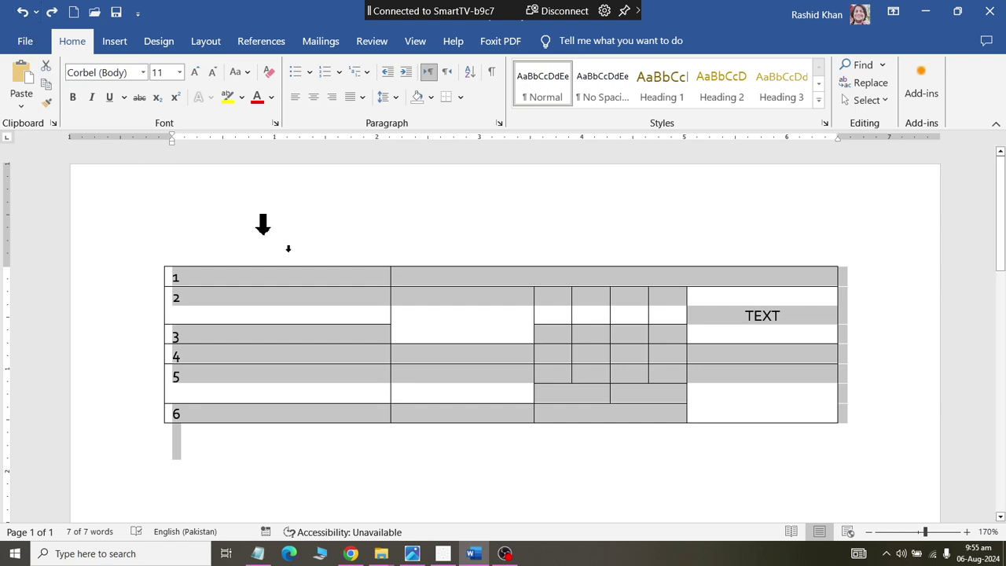
{"action": "left_click", "coordinate": [355, 318]}
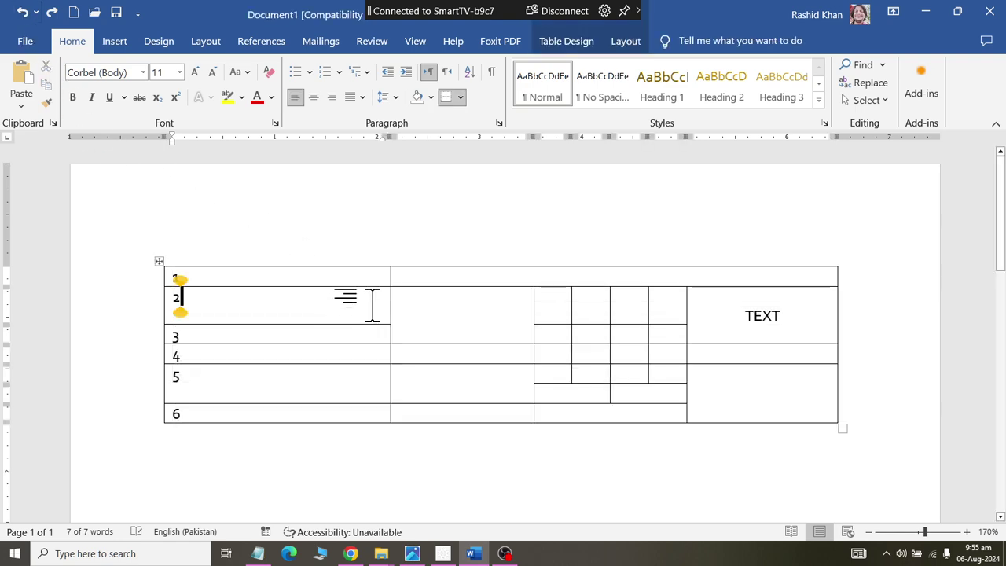
Apply the pink grid table style from the Table Styles gallery
{"action": "left_click", "coordinate": [626, 42]}
{"action": "left_click", "coordinate": [567, 43]}
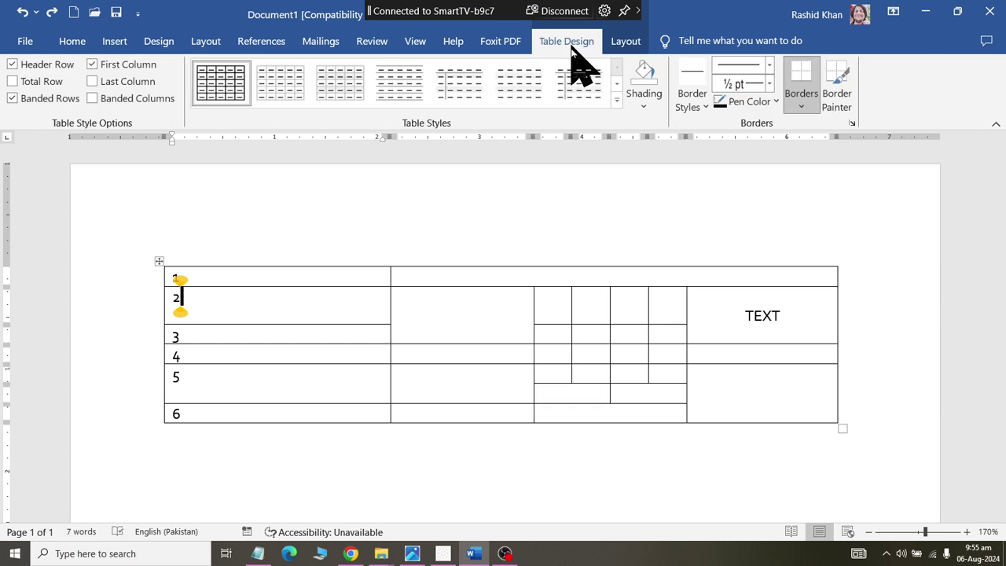
{"action": "left_click", "coordinate": [616, 103]}
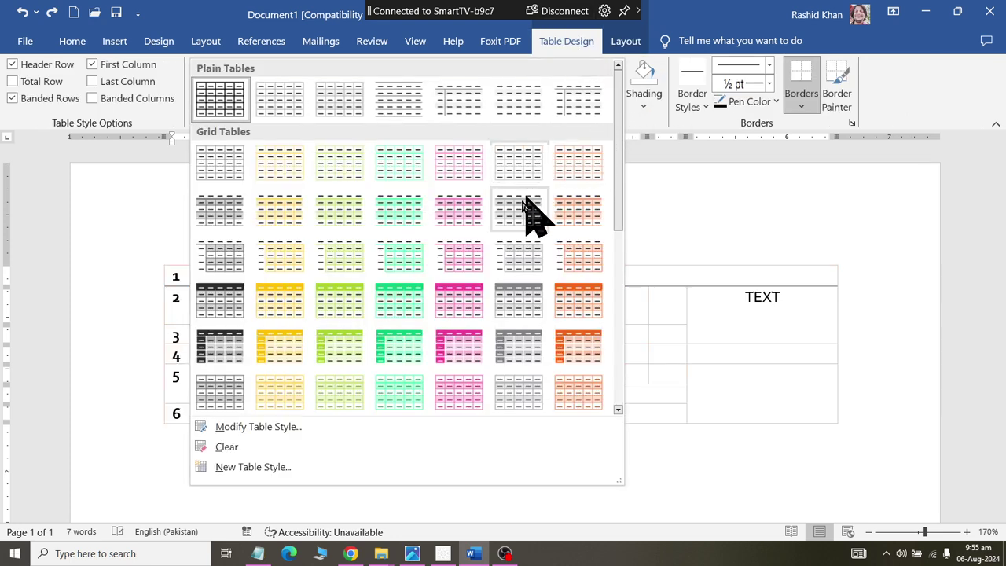
{"action": "left_click", "coordinate": [463, 299]}
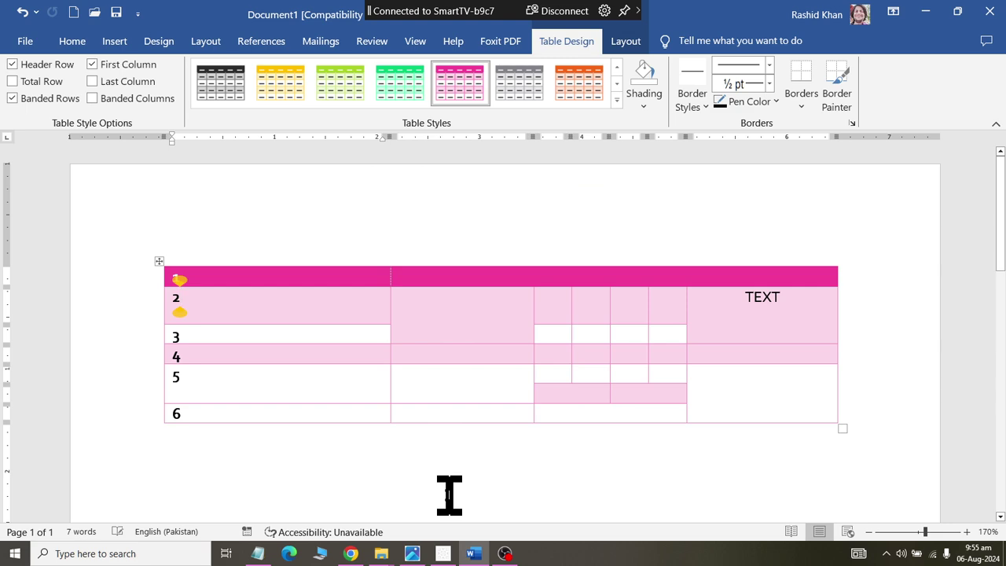
Replace it with the plain black Table Grid style
{"action": "left_click", "coordinate": [617, 100]}
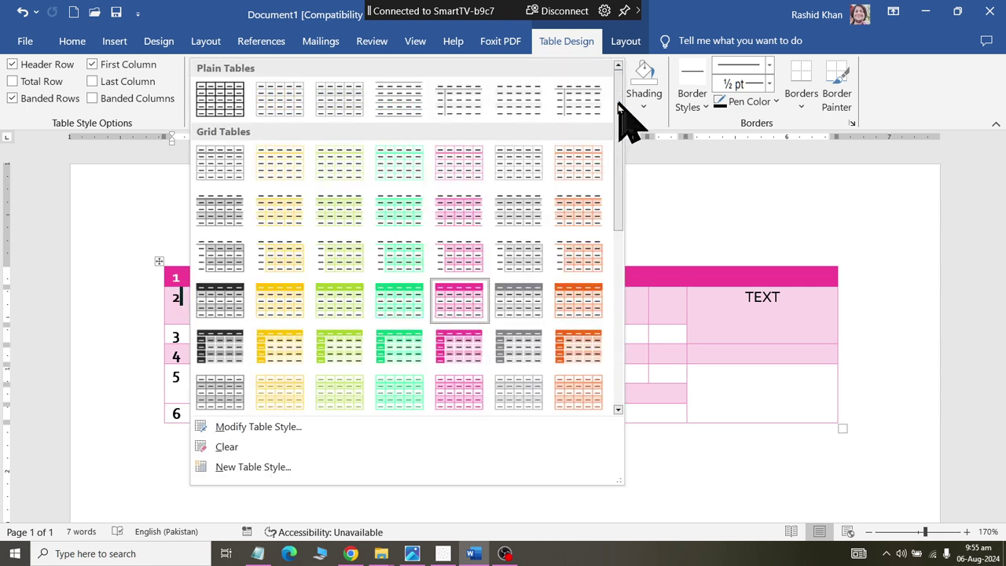
{"action": "left_click", "coordinate": [221, 99]}
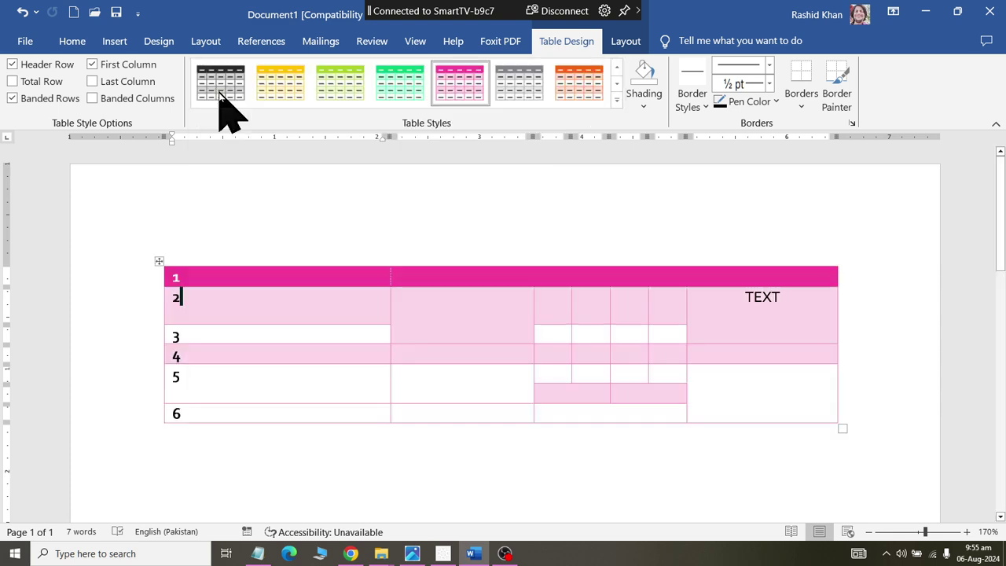
{"action": "left_click", "coordinate": [626, 42]}
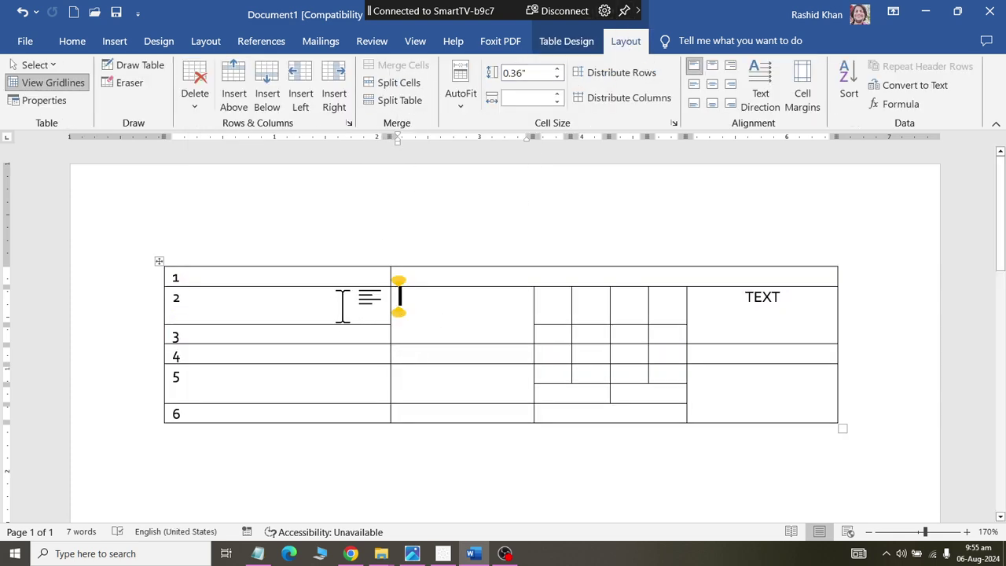
Run Split Cells on row 2's second cell with default values, then split the table above row 4
{"action": "left_click_drag", "start_coordinate": [343, 306], "coordinate": [573, 399]}
{"action": "left_click", "coordinate": [496, 354]}
{"action": "left_click_drag", "start_coordinate": [478, 294], "coordinate": [548, 309]}
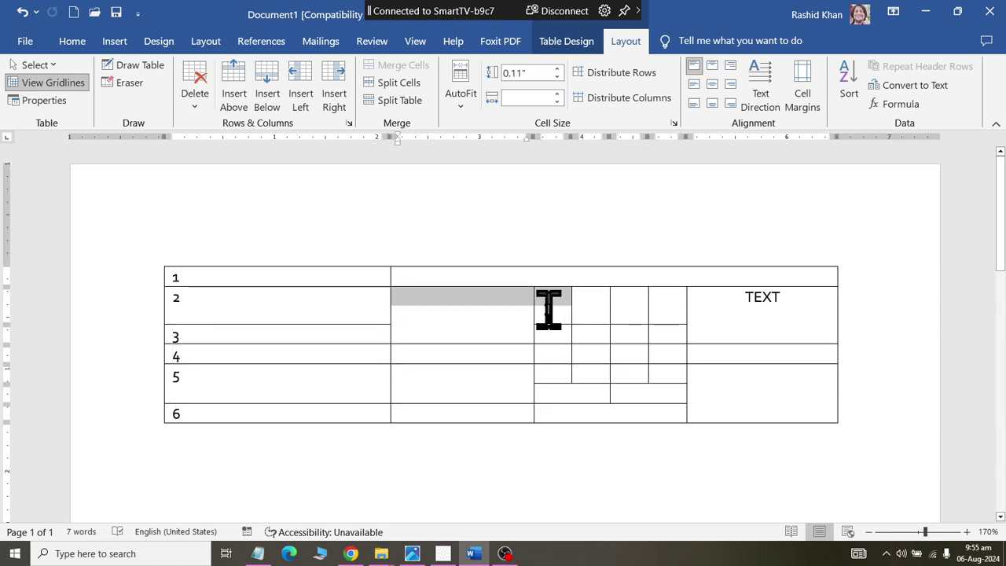
{"action": "left_click", "coordinate": [449, 315]}
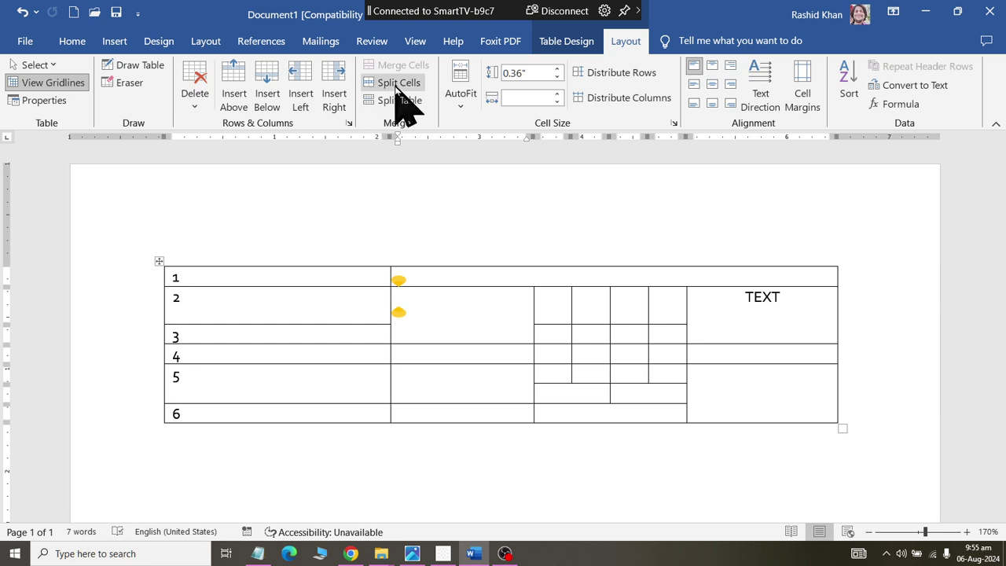
{"action": "left_click", "coordinate": [399, 83]}
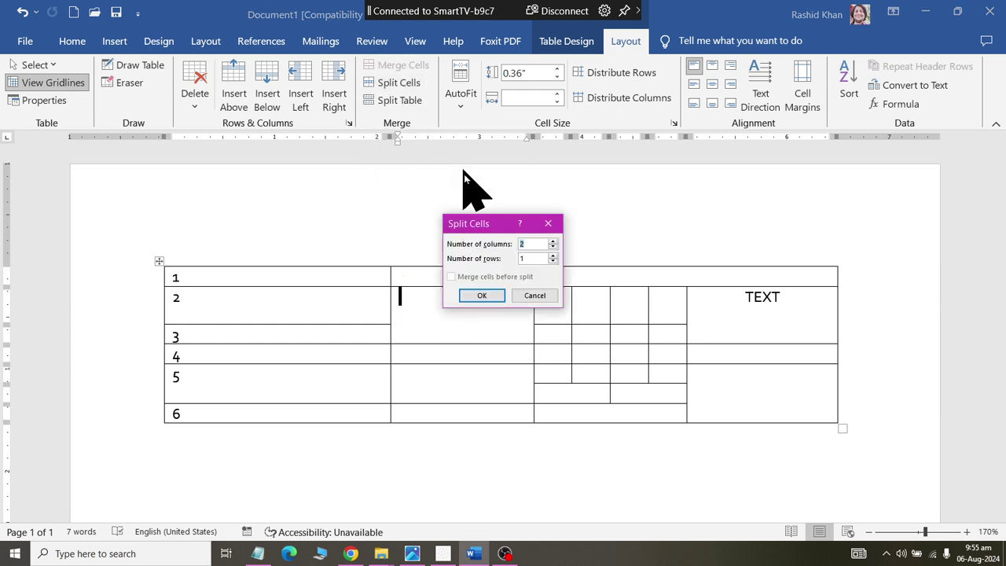
{"action": "key", "text": "Return"}
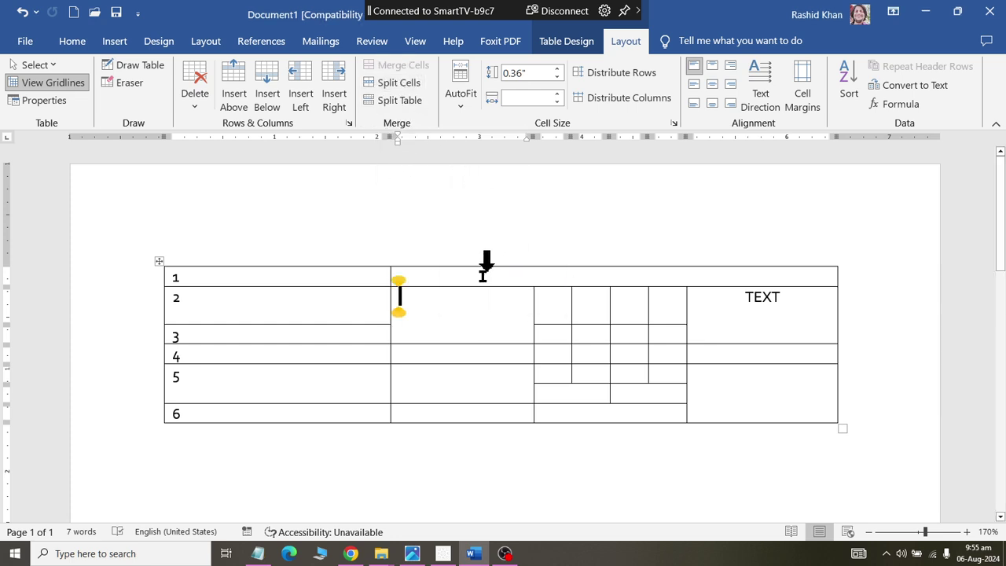
{"action": "left_click", "coordinate": [258, 358]}
{"action": "left_click", "coordinate": [399, 100]}
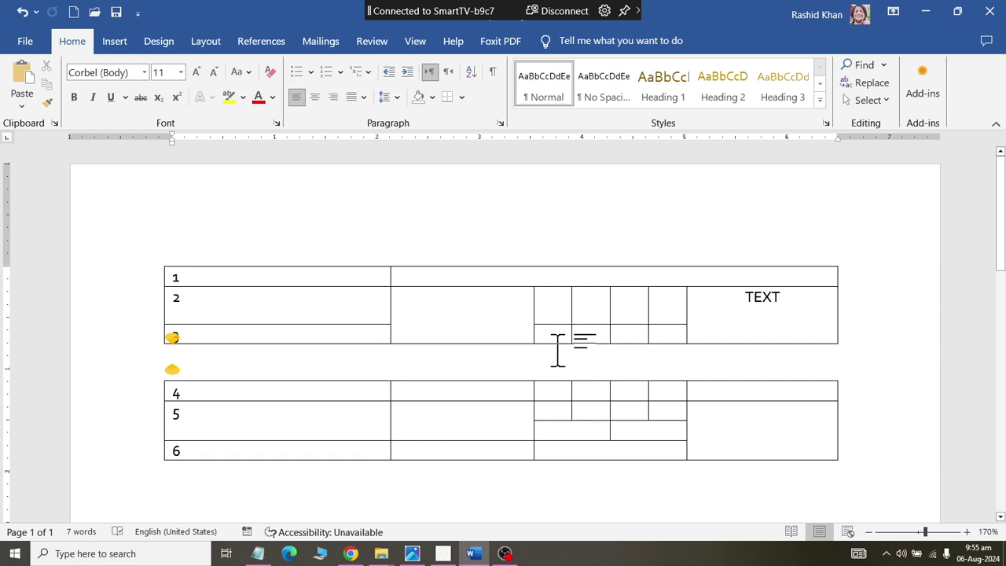
Add a blank line below the lower table and insert a 7-by-4 table there
{"action": "scroll", "coordinate": [480, 328], "scroll_direction": "down", "scroll_amount": 3}
{"action": "left_click", "coordinate": [193, 260]}
{"action": "key", "text": "Return"}
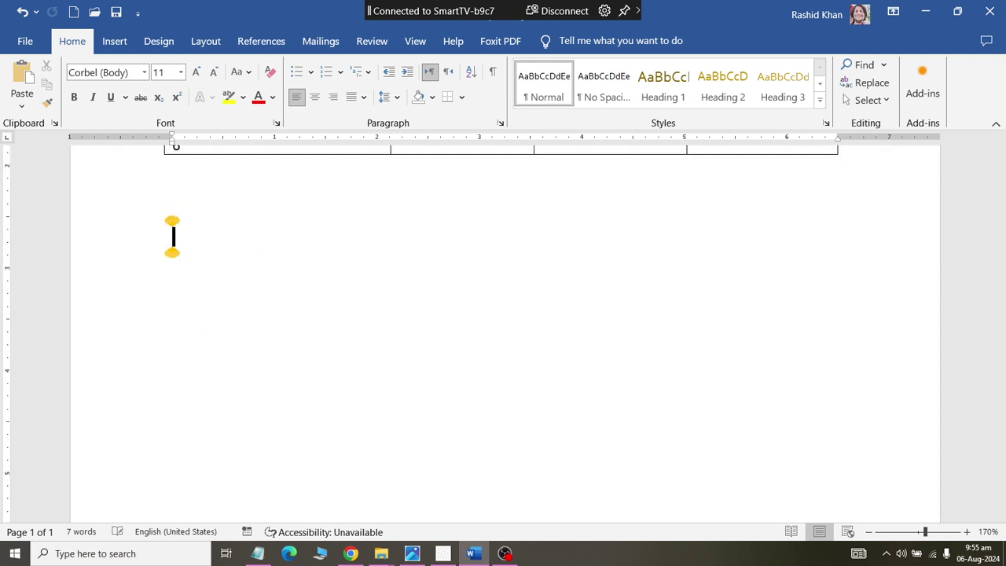
{"action": "left_click", "coordinate": [114, 41]}
{"action": "left_click", "coordinate": [111, 90]}
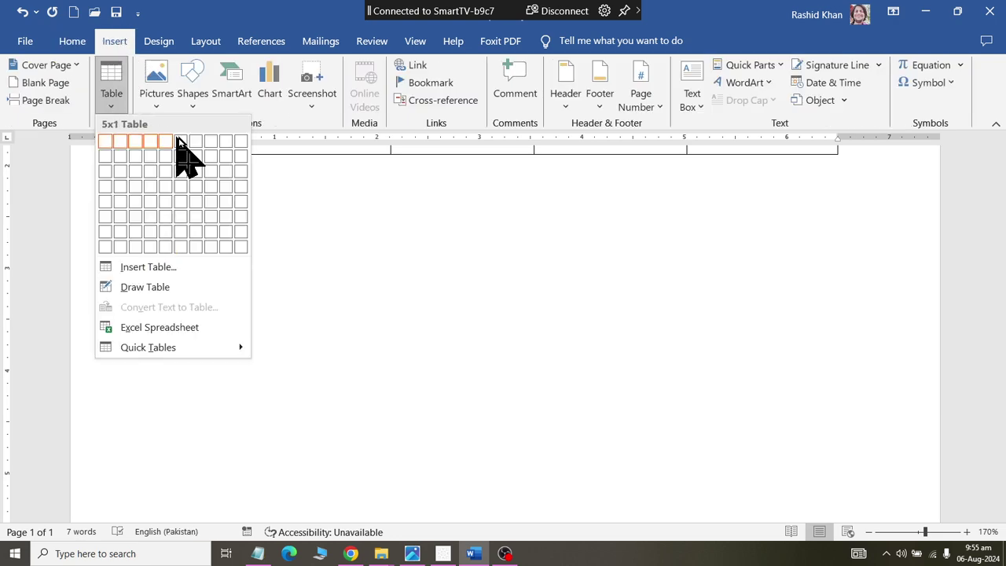
{"action": "left_click", "coordinate": [195, 189]}
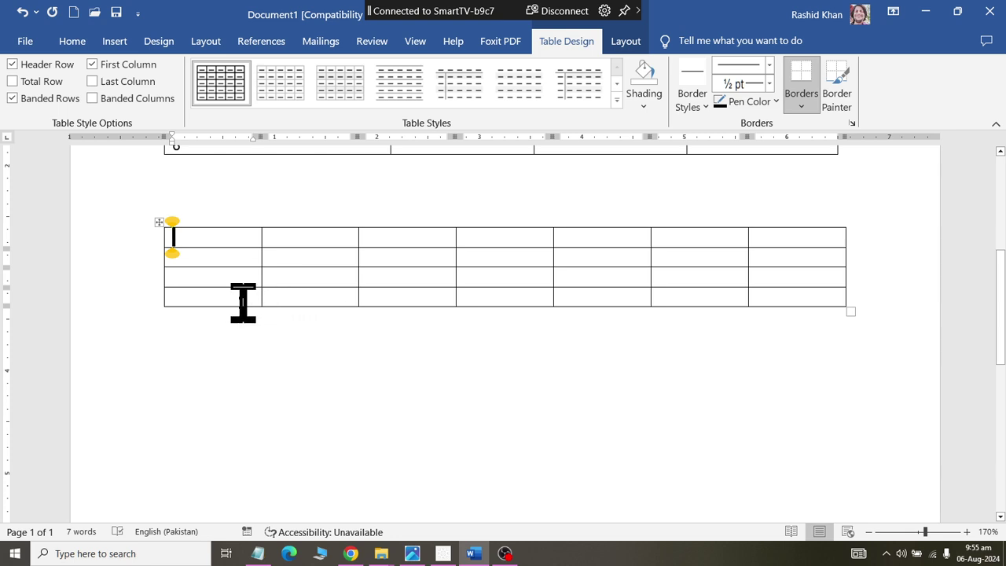
Add a blank line below the new 7-by-4 table
{"action": "left_click_drag", "start_coordinate": [242, 303], "coordinate": [784, 294]}
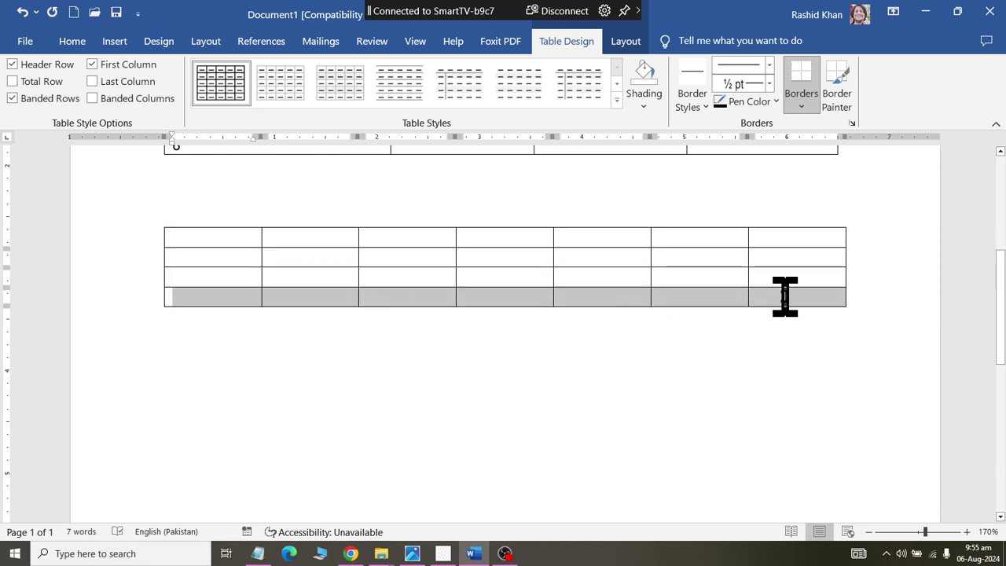
{"action": "left_click", "coordinate": [417, 297]}
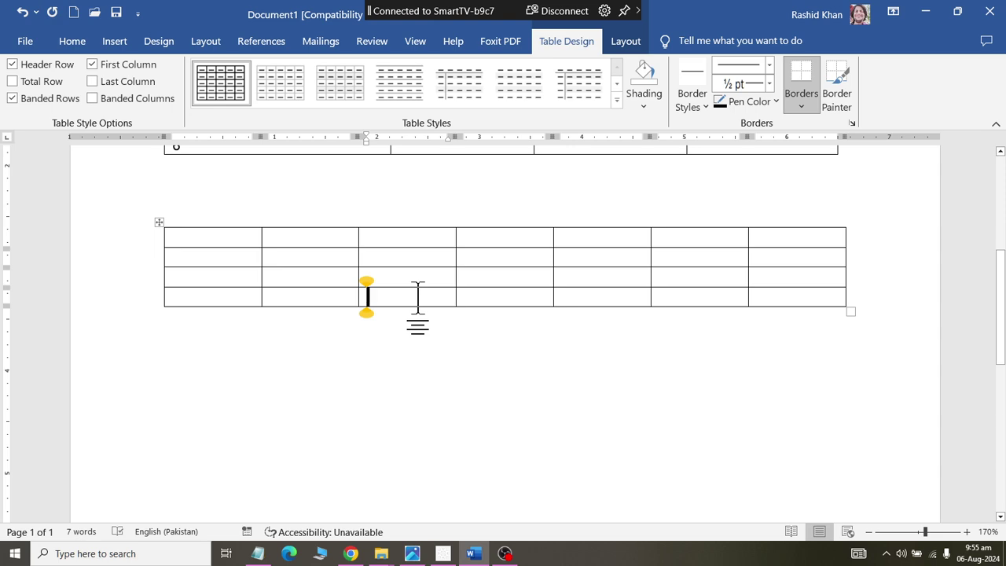
{"action": "left_click", "coordinate": [263, 344]}
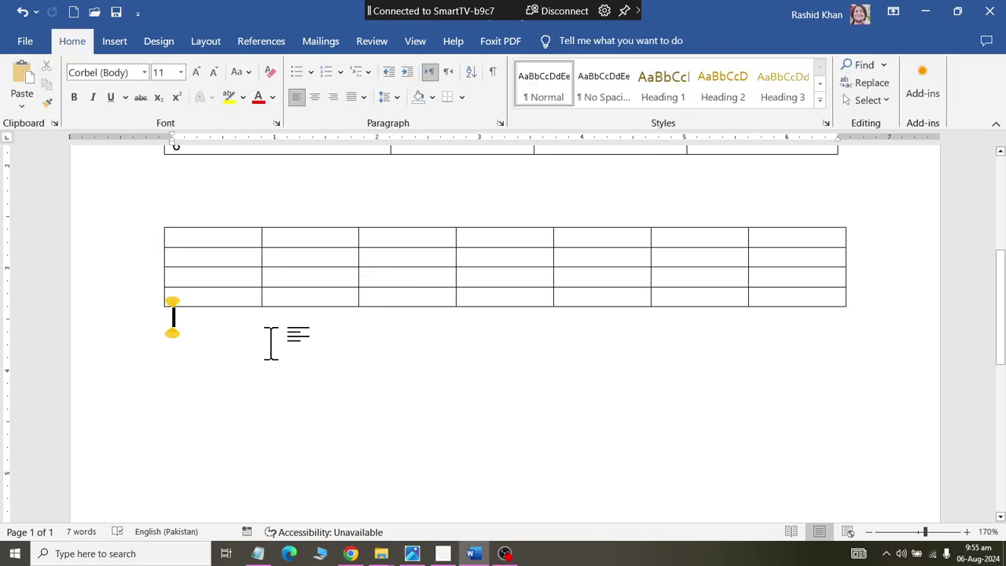
{"action": "key", "text": "Return"}
{"action": "left_click", "coordinate": [114, 41]}
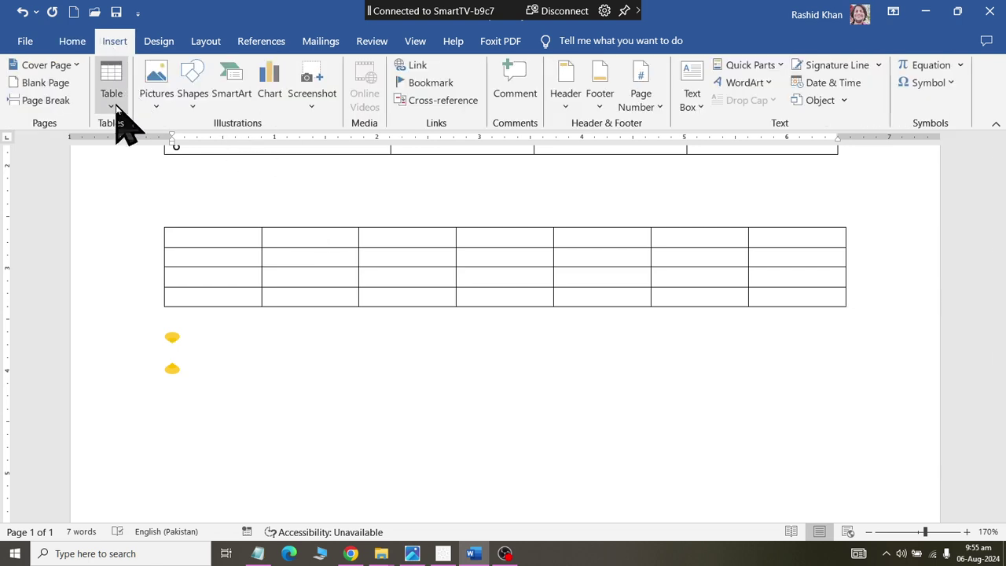
Insert a 5-by-3 table below, briefly join it to the 7-column table, then undo the join
{"action": "left_click", "coordinate": [111, 94]}
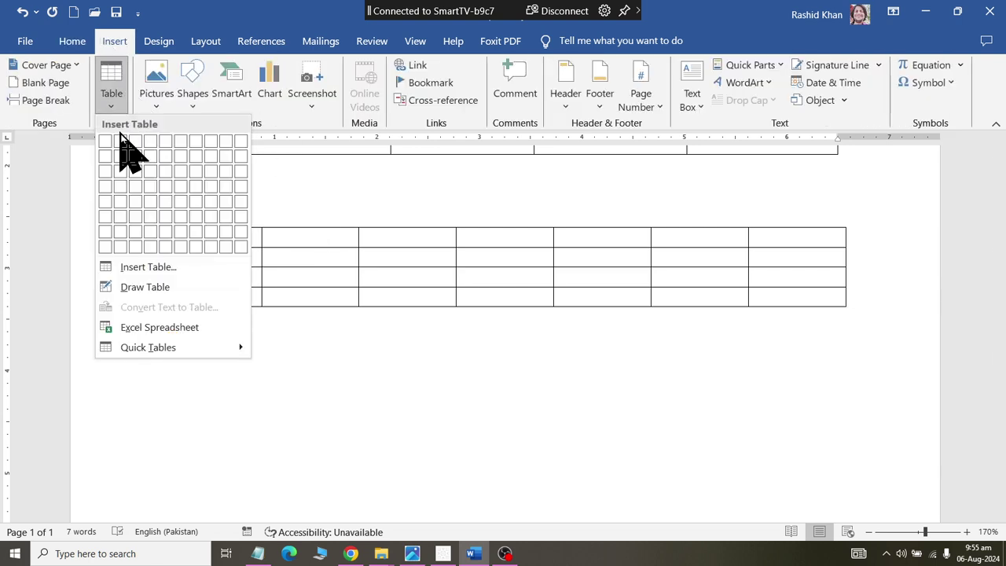
{"action": "left_click", "coordinate": [165, 185]}
{"action": "left_click", "coordinate": [241, 325]}
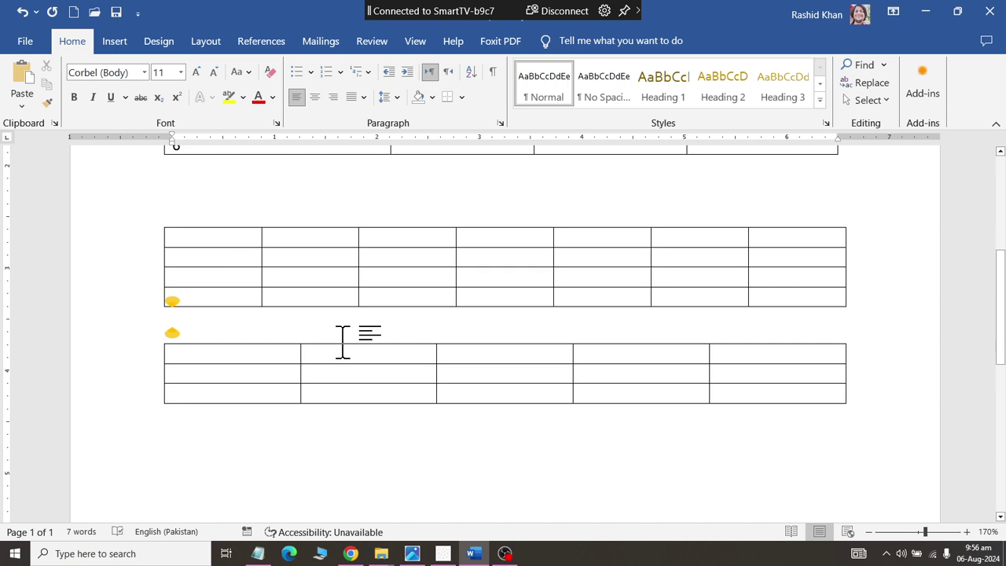
{"action": "key", "text": "Delete"}
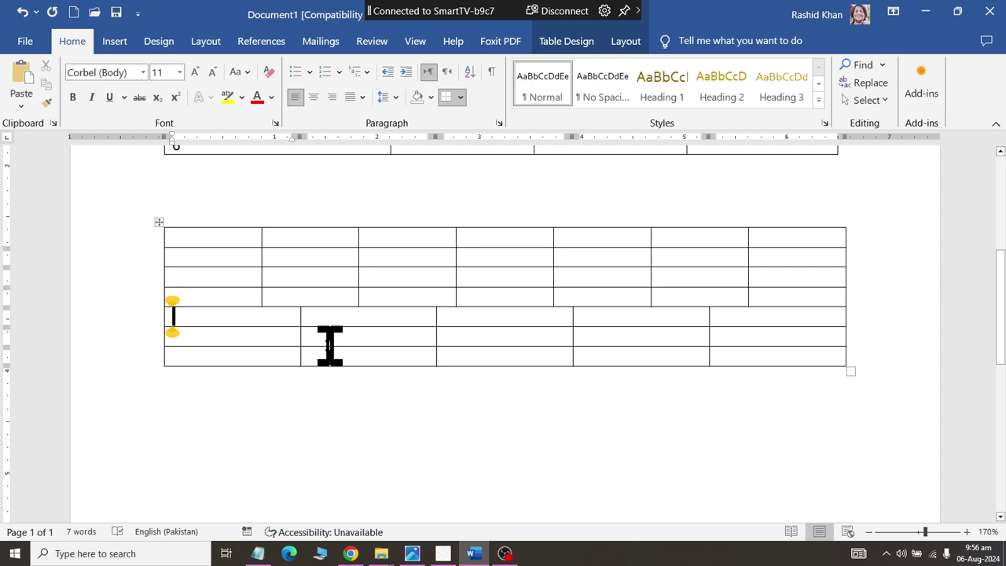
{"action": "key", "text": "ctrl+z"}
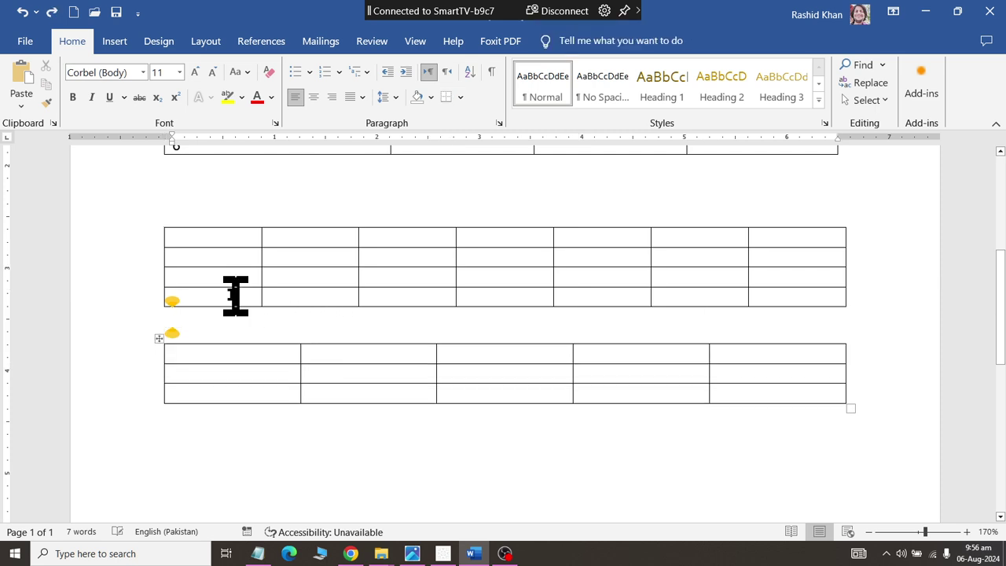
Add two rows to the seven-column table and split it at the current row
{"action": "left_click", "coordinate": [206, 276]}
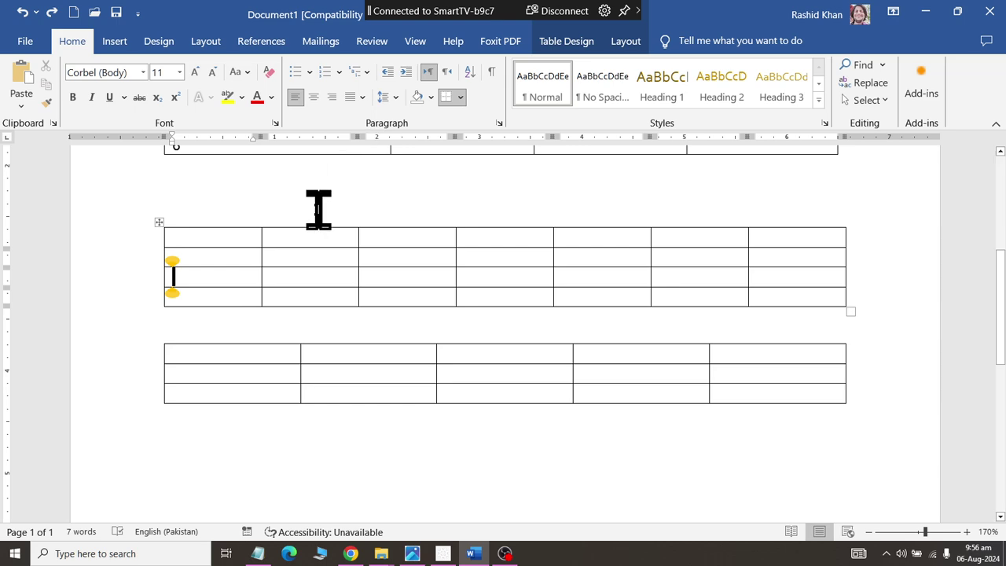
{"action": "left_click", "coordinate": [626, 41]}
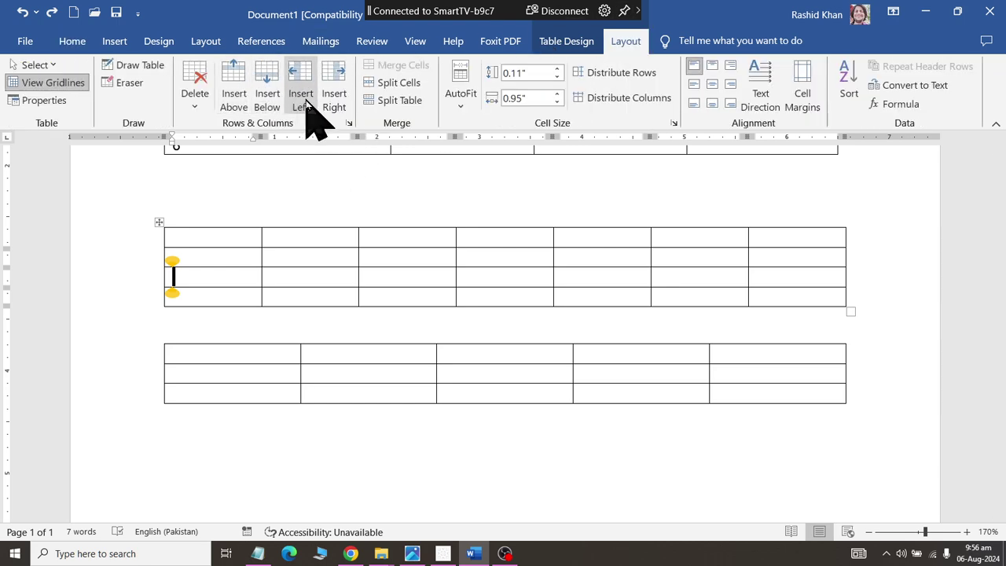
{"action": "left_click", "coordinate": [262, 105]}
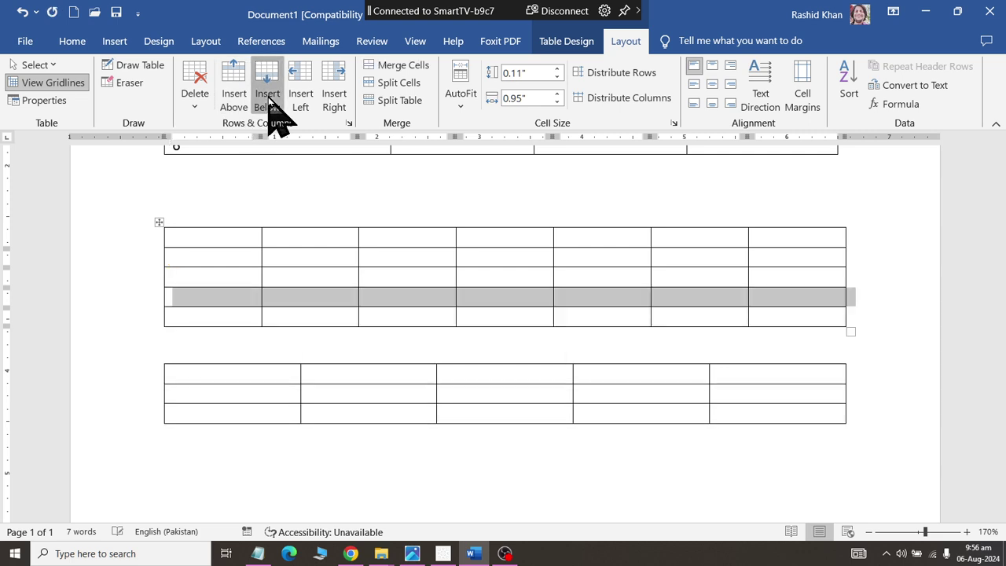
{"action": "left_click", "coordinate": [213, 289]}
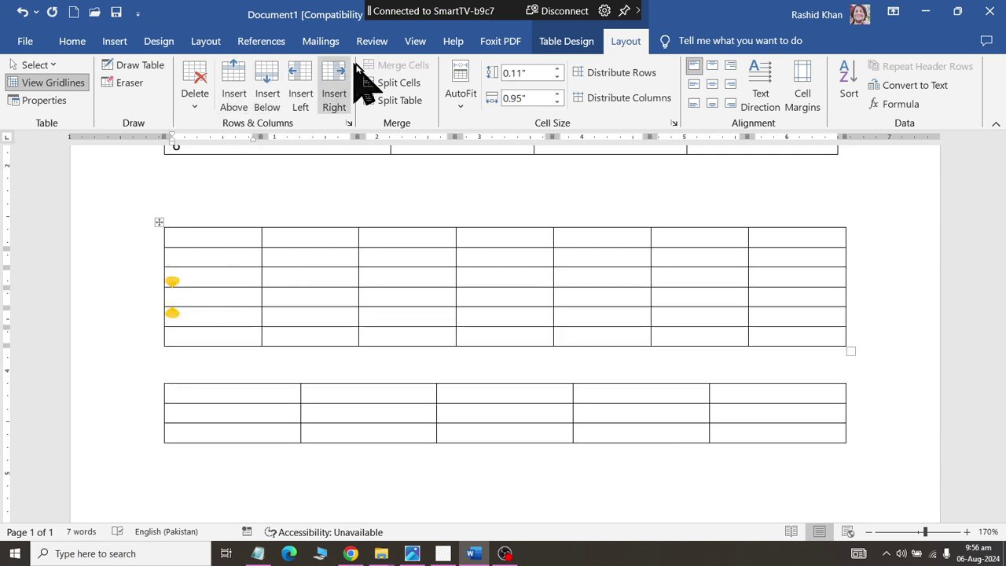
{"action": "left_click", "coordinate": [393, 100]}
Delete the first two rows of the middle table, leaving a single row
{"action": "left_click_drag", "start_coordinate": [221, 338], "coordinate": [777, 333]}
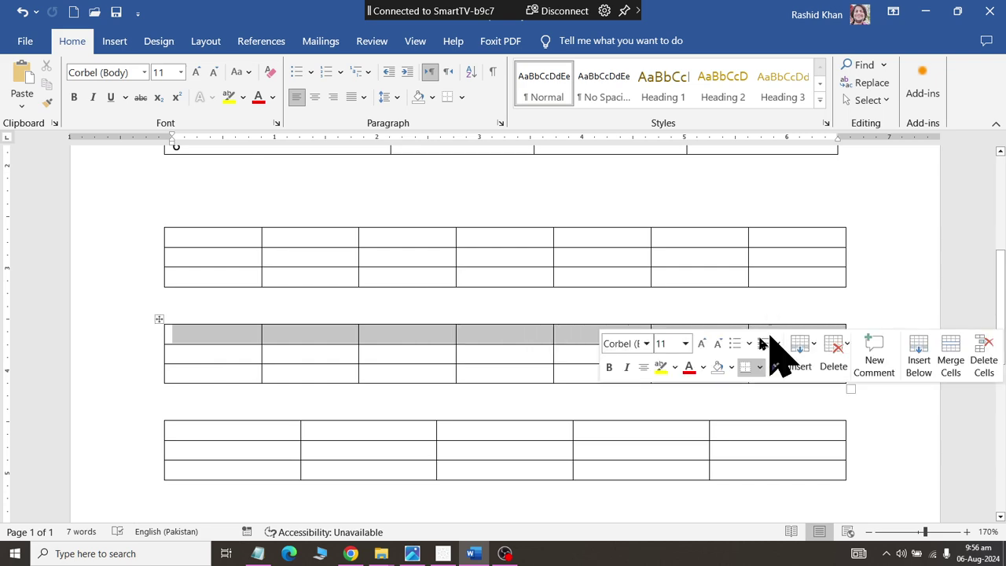
{"action": "mouse_move", "coordinate": [267, 354]}
{"action": "left_mouse_down"}
{"action": "mouse_move", "coordinate": [738, 336]}
{"action": "mouse_move", "coordinate": [800, 346]}
{"action": "left_mouse_up"}
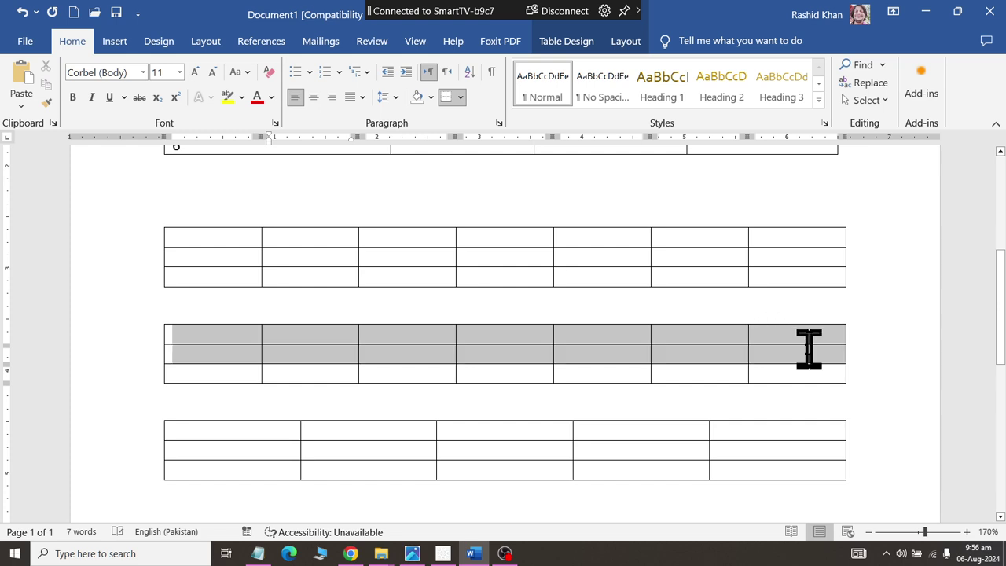
{"action": "left_click", "coordinate": [625, 41]}
{"action": "left_click", "coordinate": [211, 105]}
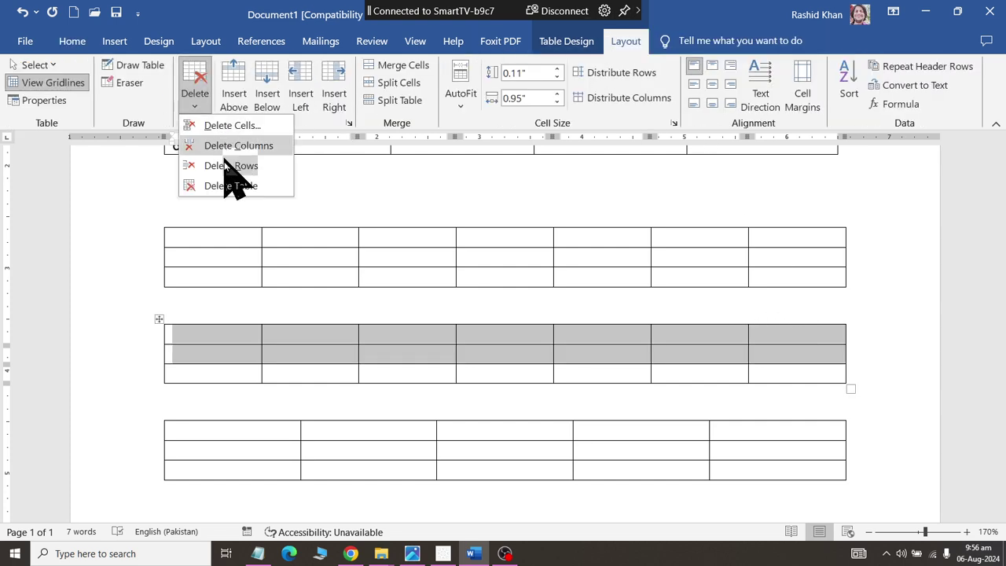
{"action": "left_click", "coordinate": [236, 166]}
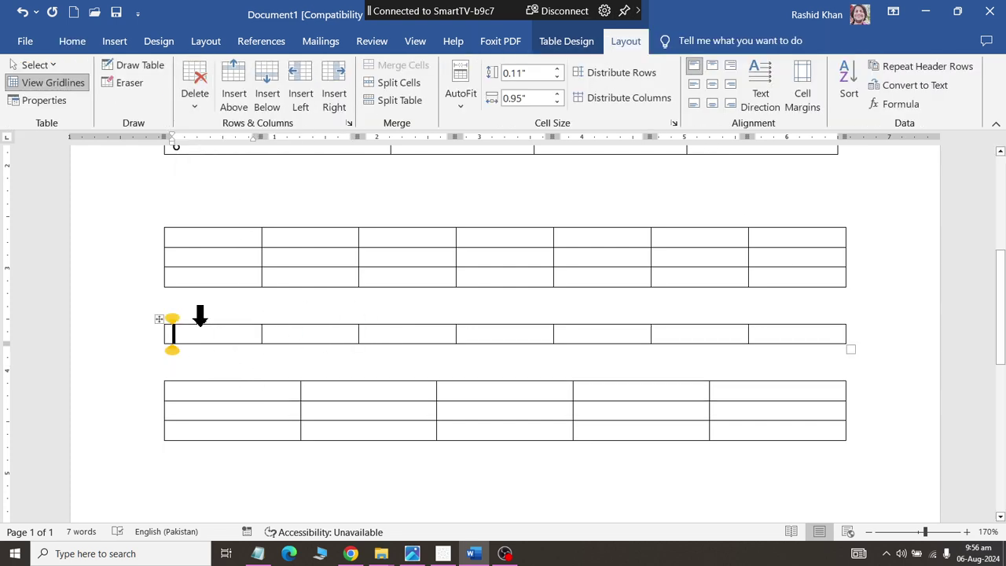
Merge cells 1–2, 3–4 and 5–6 of the one-row table, leaving four columns
{"action": "left_click_drag", "start_coordinate": [200, 314], "coordinate": [348, 323]}
{"action": "left_click", "coordinate": [405, 68]}
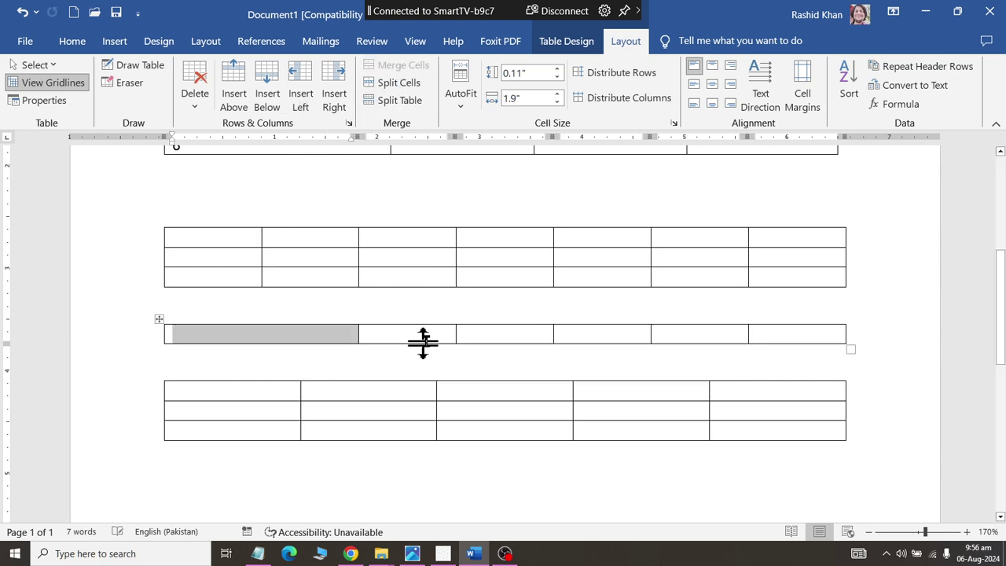
{"action": "key", "text": "Tab"}
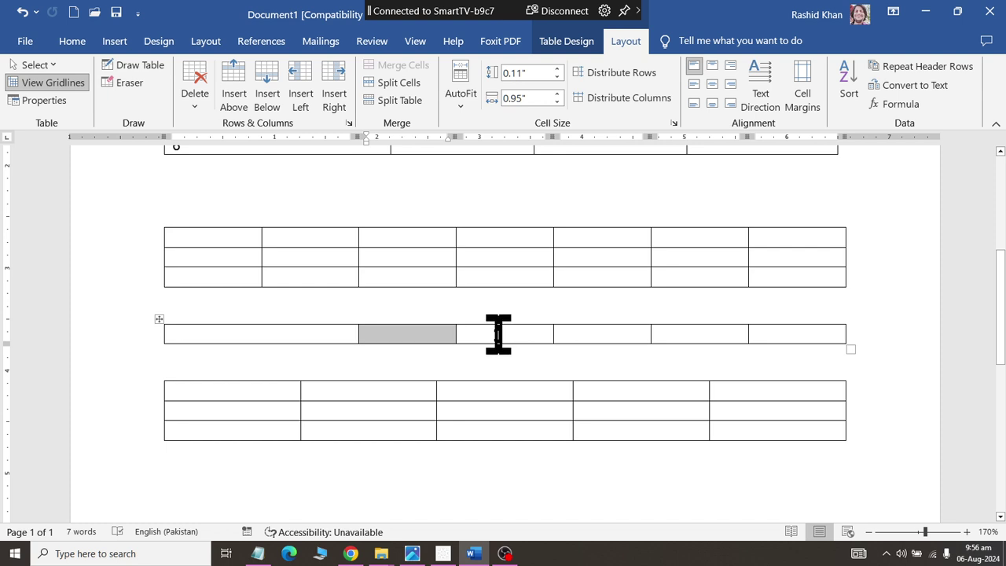
{"action": "left_click_drag", "start_coordinate": [498, 334], "coordinate": [419, 328]}
{"action": "left_click", "coordinate": [397, 66]}
{"action": "left_click_drag", "start_coordinate": [676, 328], "coordinate": [621, 326]}
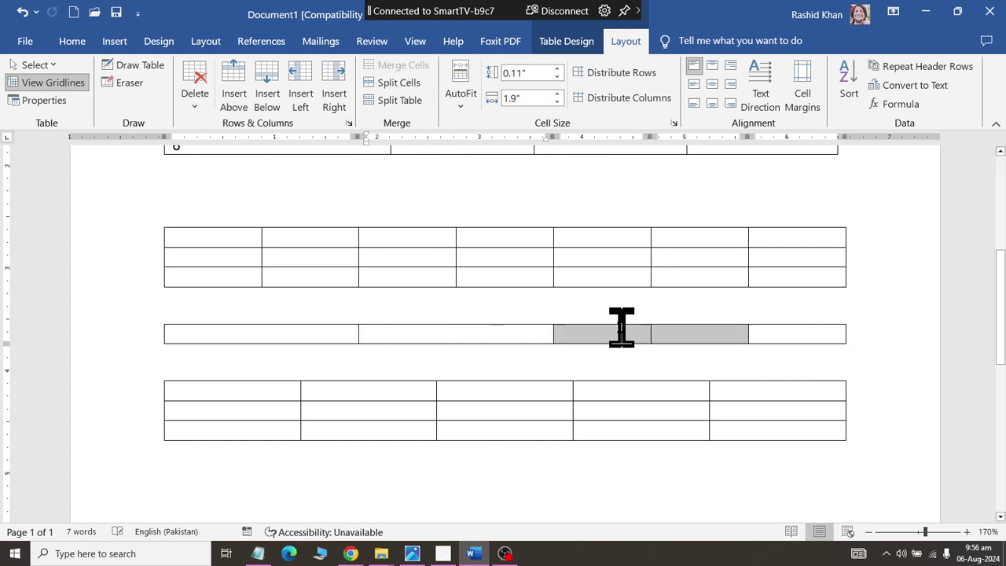
{"action": "left_click", "coordinate": [397, 66]}
Insert rows below to extend the four-column table to five rows
{"action": "left_click", "coordinate": [835, 360]}
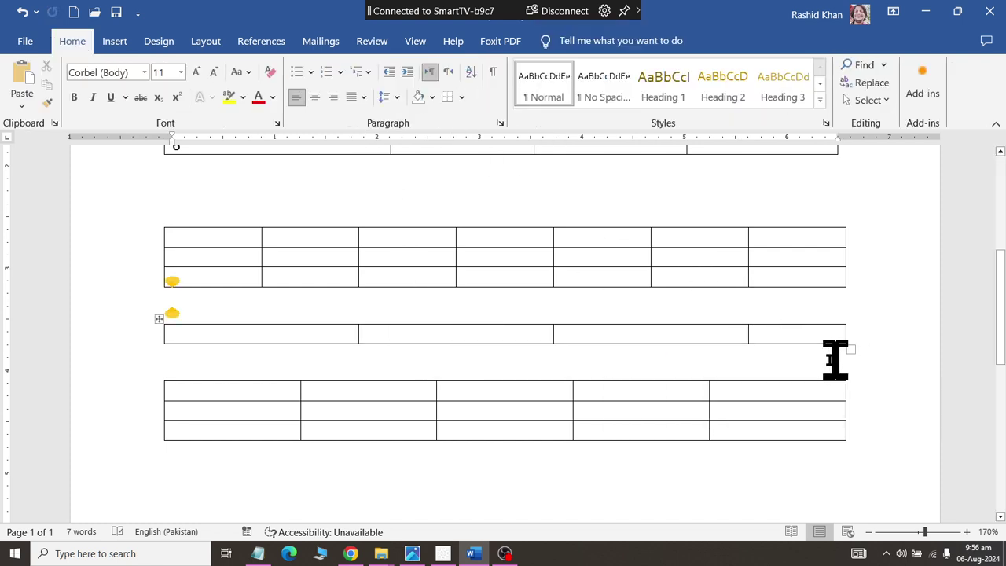
{"action": "left_click", "coordinate": [432, 338]}
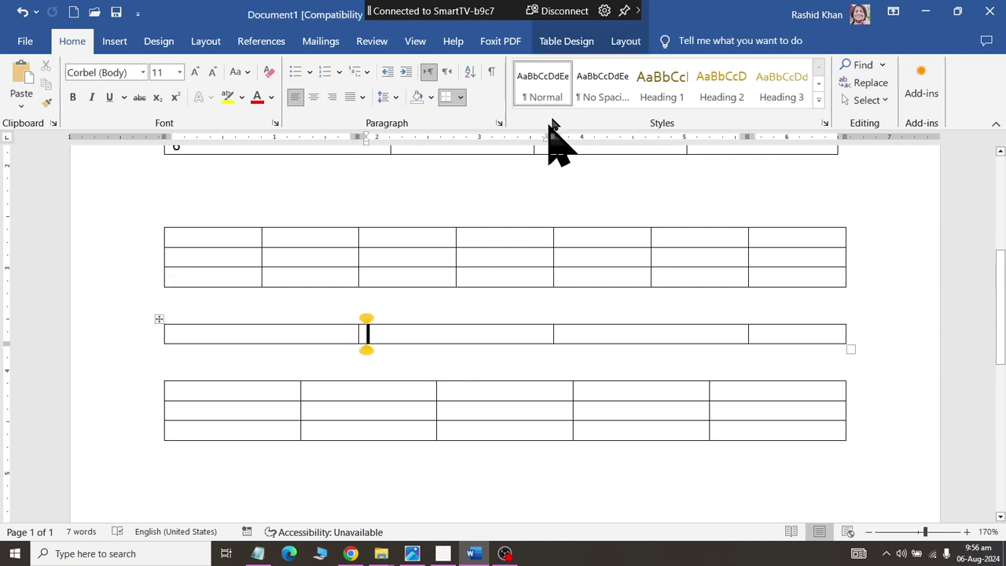
{"action": "left_click", "coordinate": [627, 40]}
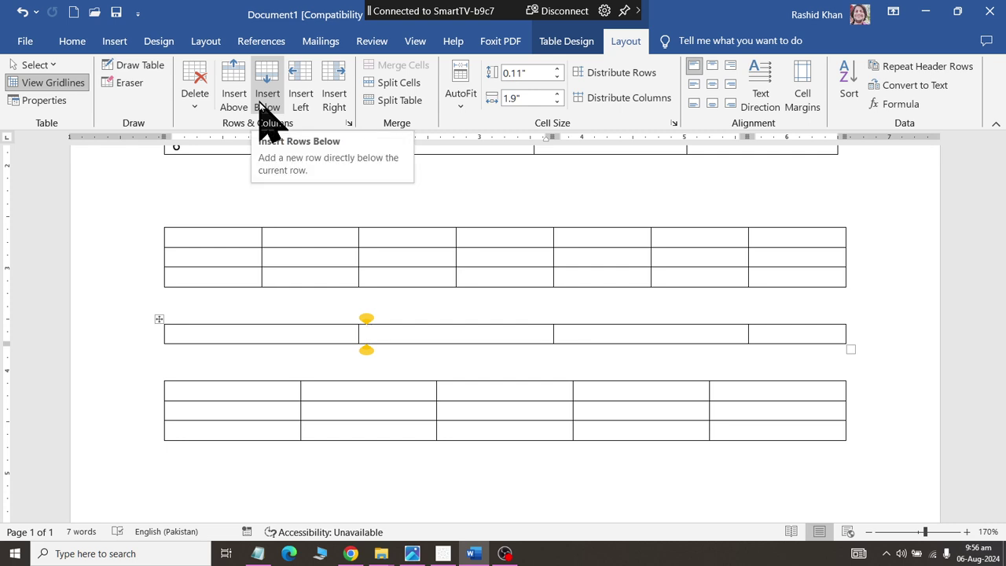
{"action": "left_click", "coordinate": [267, 93]}
{"action": "left_click", "coordinate": [268, 93]}
{"action": "left_click", "coordinate": [267, 93]}
{"action": "left_click", "coordinate": [267, 93]}
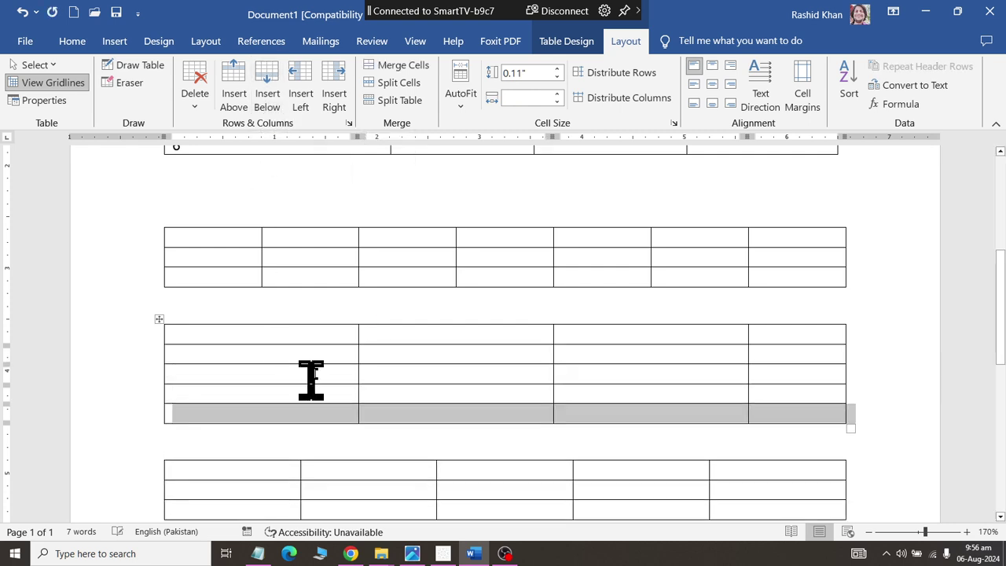
{"action": "left_click", "coordinate": [343, 304]}
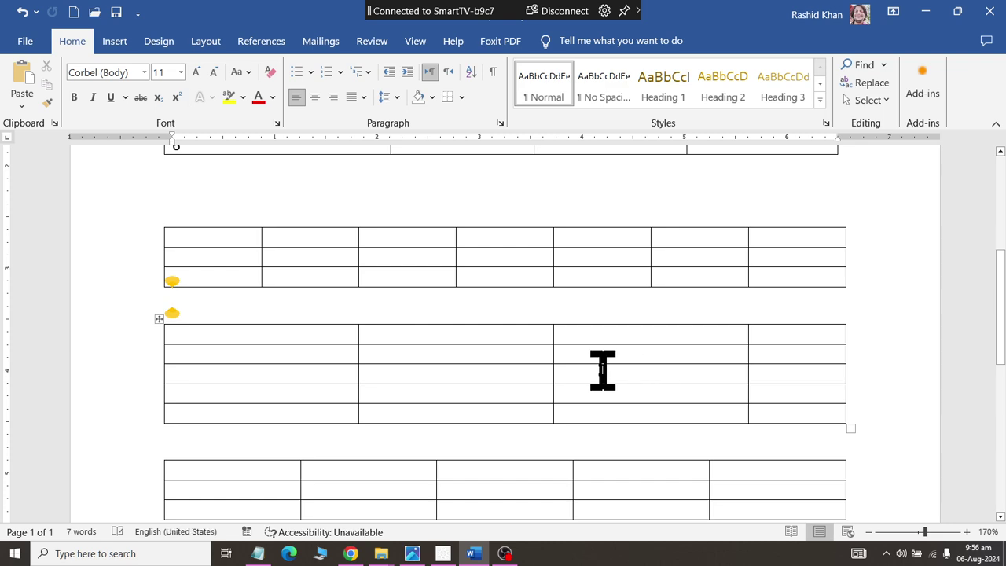
Join the two tables by deleting the gap, then split off the first row as its own table
{"action": "key", "text": "Delete"}
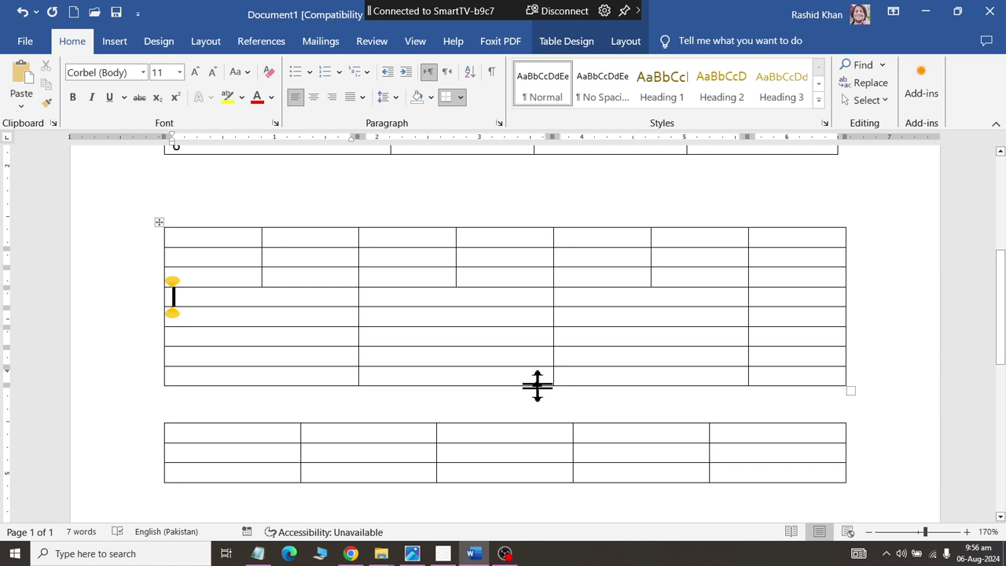
{"action": "left_click", "coordinate": [209, 254]}
{"action": "left_click", "coordinate": [633, 41]}
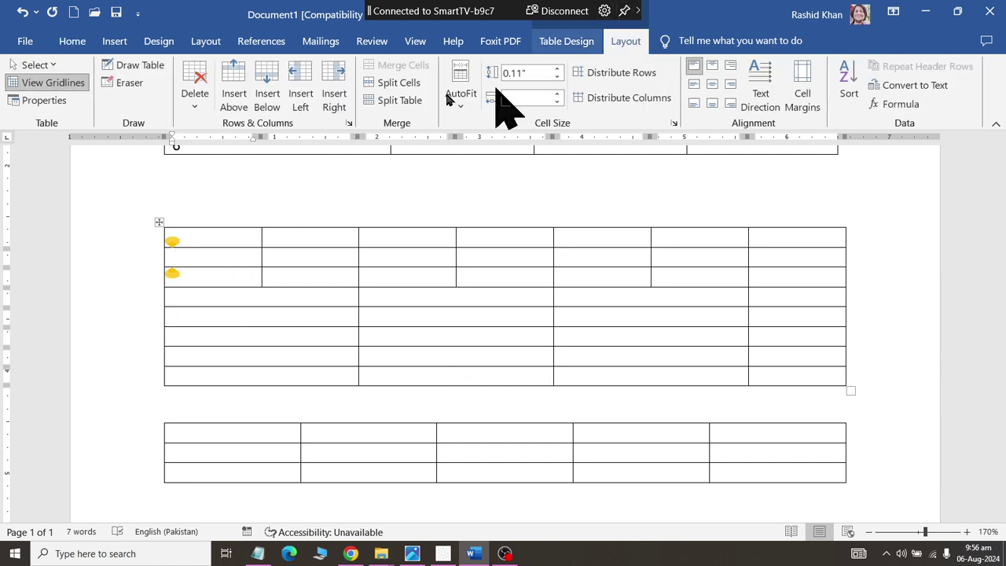
{"action": "left_click", "coordinate": [387, 101]}
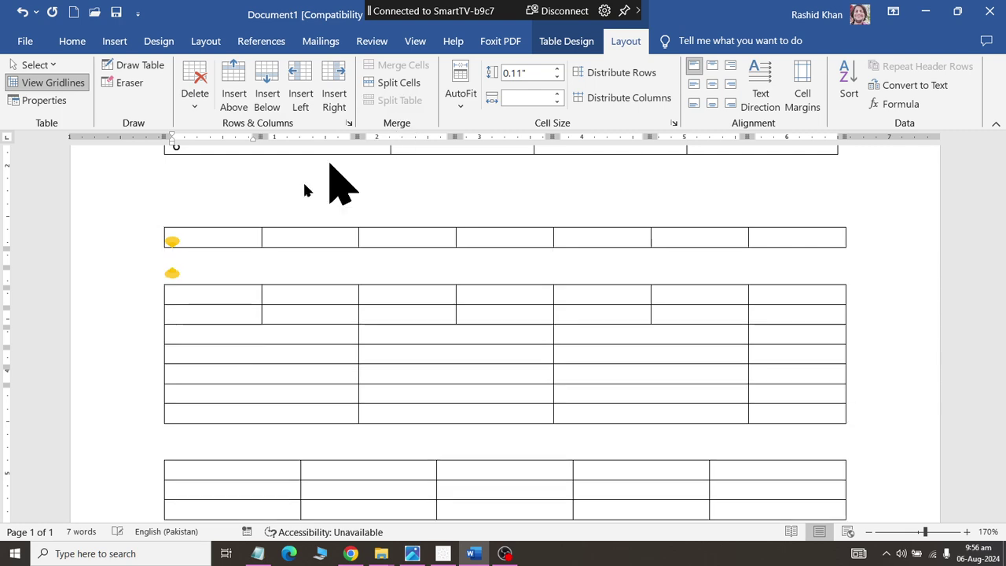
Split twice more, leaving three one-row 7-column tables above the merged-cell table
{"action": "left_click", "coordinate": [203, 305]}
{"action": "left_click", "coordinate": [626, 41]}
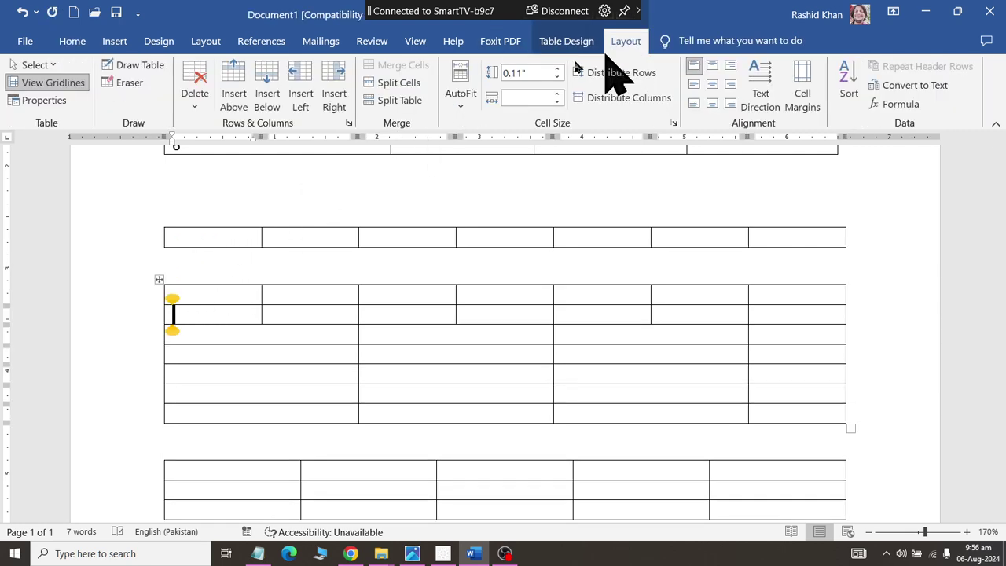
{"action": "left_click", "coordinate": [407, 107]}
{"action": "left_click", "coordinate": [200, 375]}
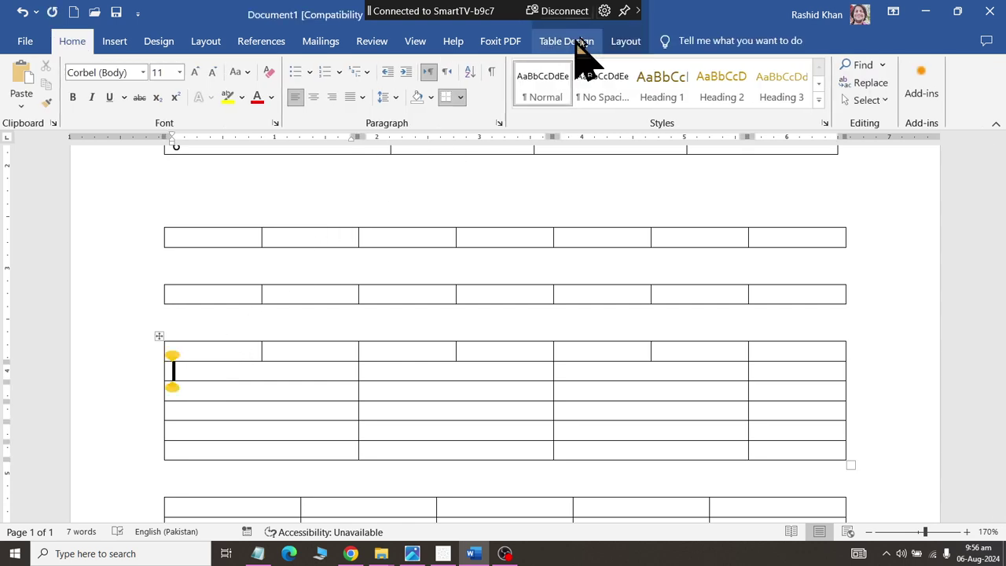
{"action": "left_click", "coordinate": [626, 41]}
{"action": "left_click", "coordinate": [399, 100]}
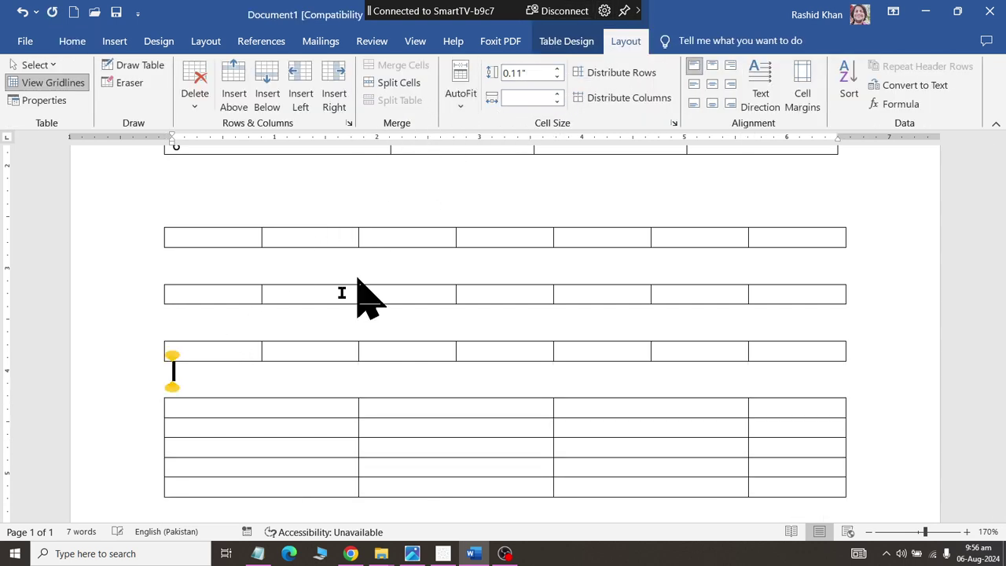
{"action": "left_click", "coordinate": [199, 253]}
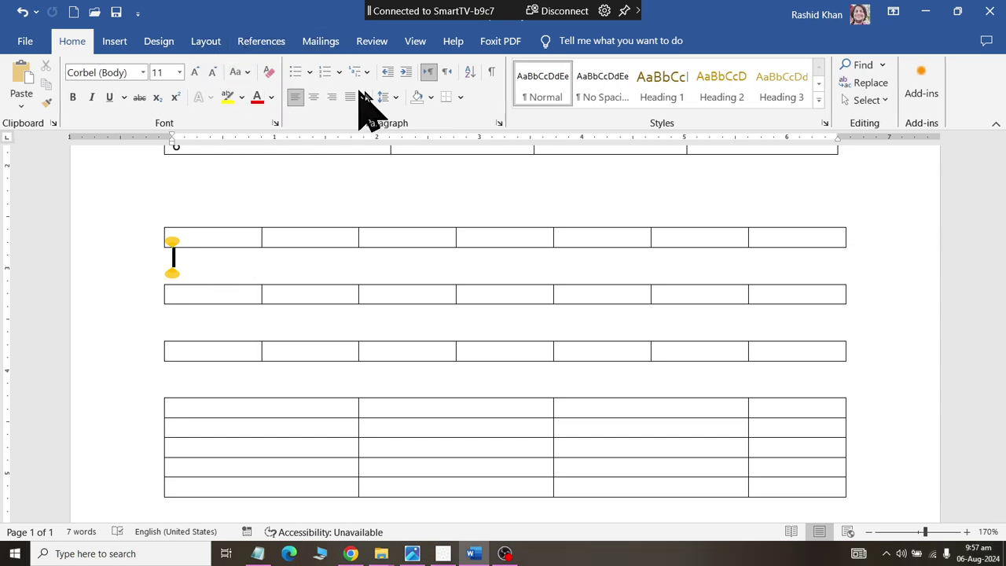
Remove the space after the empty gap line and adjust its line spacing further
{"action": "left_click", "coordinate": [386, 97]}
{"action": "left_click", "coordinate": [393, 263]}
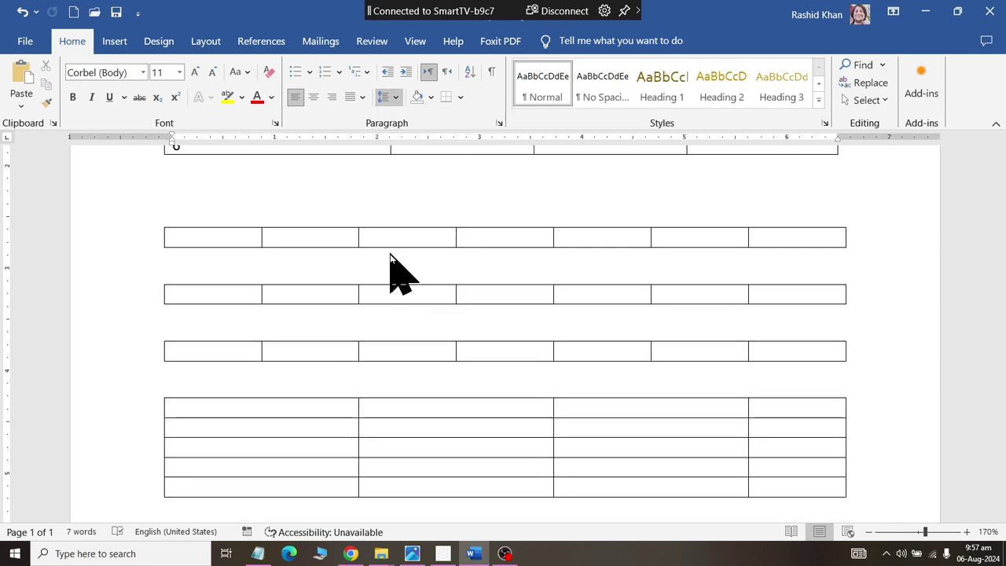
{"action": "left_click", "coordinate": [385, 98]}
{"action": "left_click", "coordinate": [395, 135]}
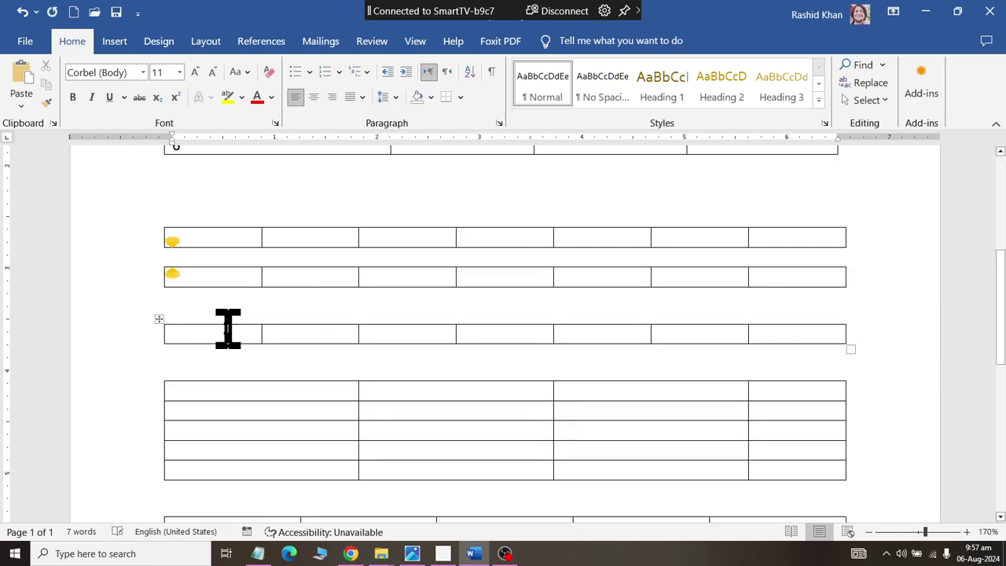
Apply the No Spacing style to the gaps between the second, third and fourth tables
{"action": "left_click", "coordinate": [217, 259]}
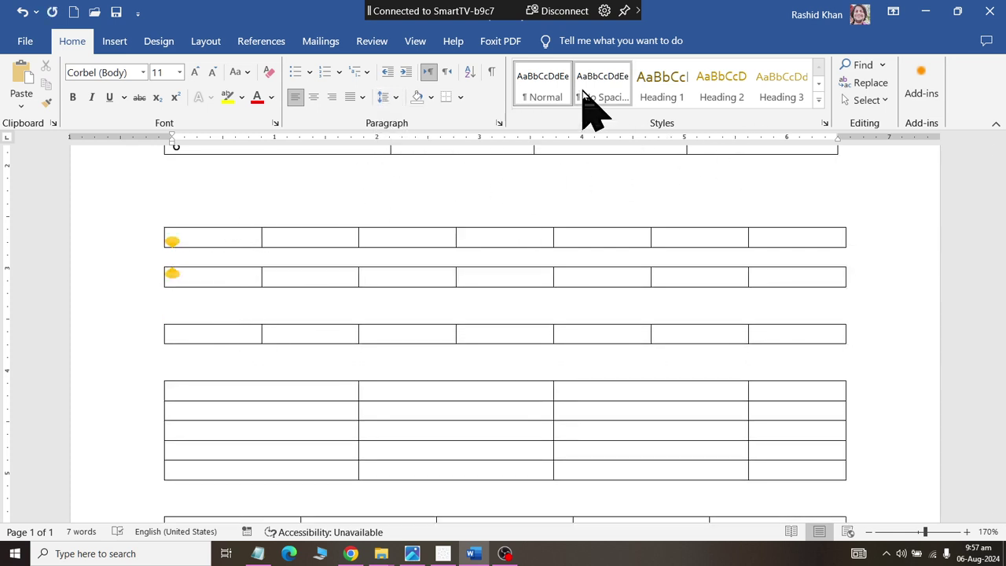
{"action": "left_click", "coordinate": [299, 311]}
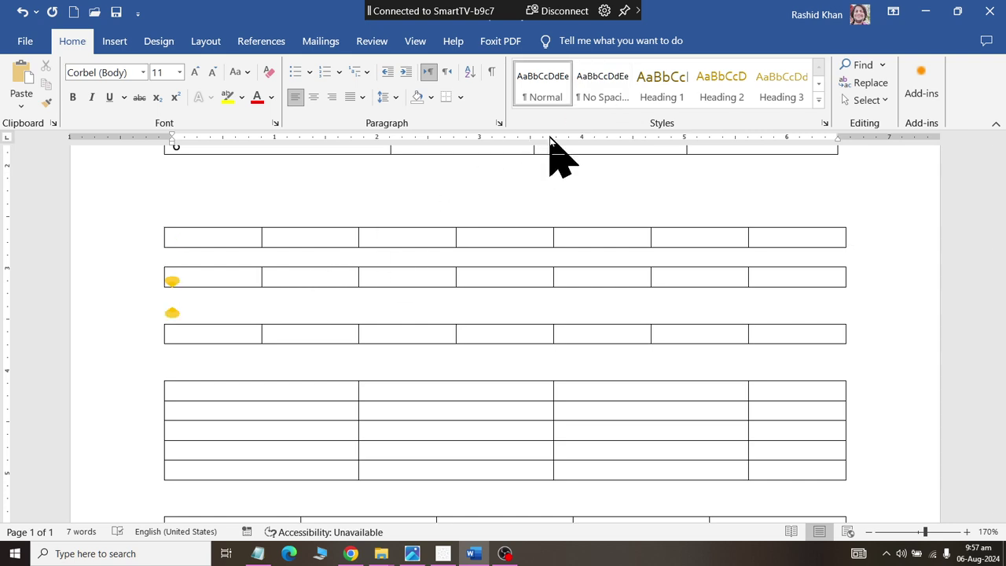
{"action": "left_click", "coordinate": [605, 98]}
{"action": "left_click", "coordinate": [615, 82]}
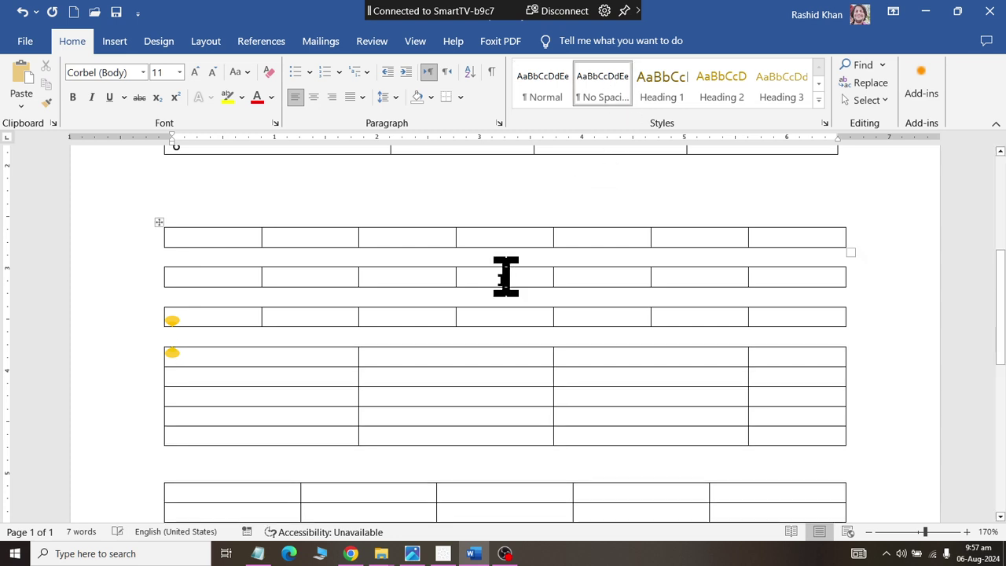
Shrink the gap lines' font size down to 2 between the first three tables
{"action": "left_click", "coordinate": [172, 256]}
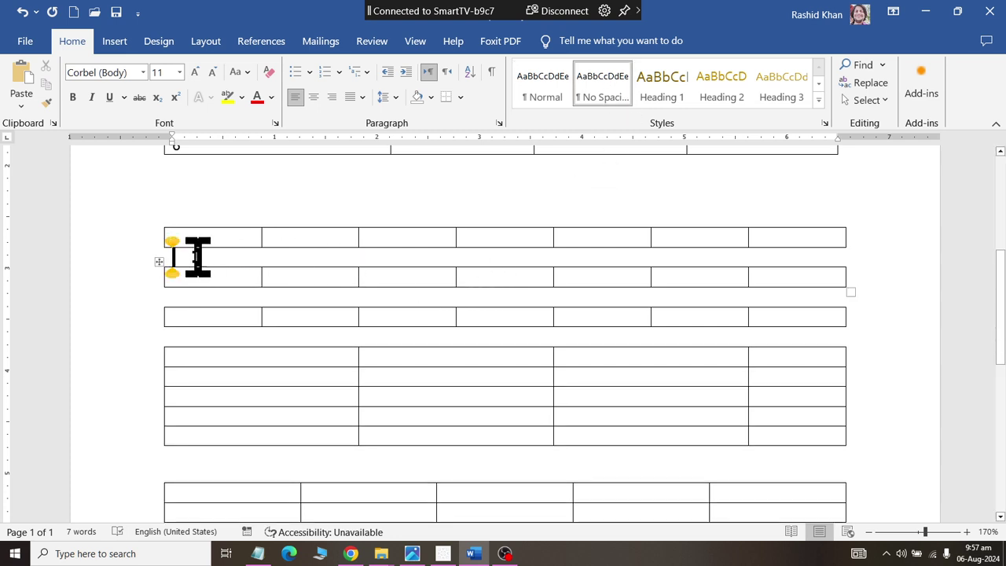
{"action": "scroll", "coordinate": [197, 256], "scroll_direction": "up", "scroll_amount": 5, "text": "ctrl"}
{"action": "left_click", "coordinate": [213, 73]}
{"action": "left_click", "coordinate": [213, 73]}
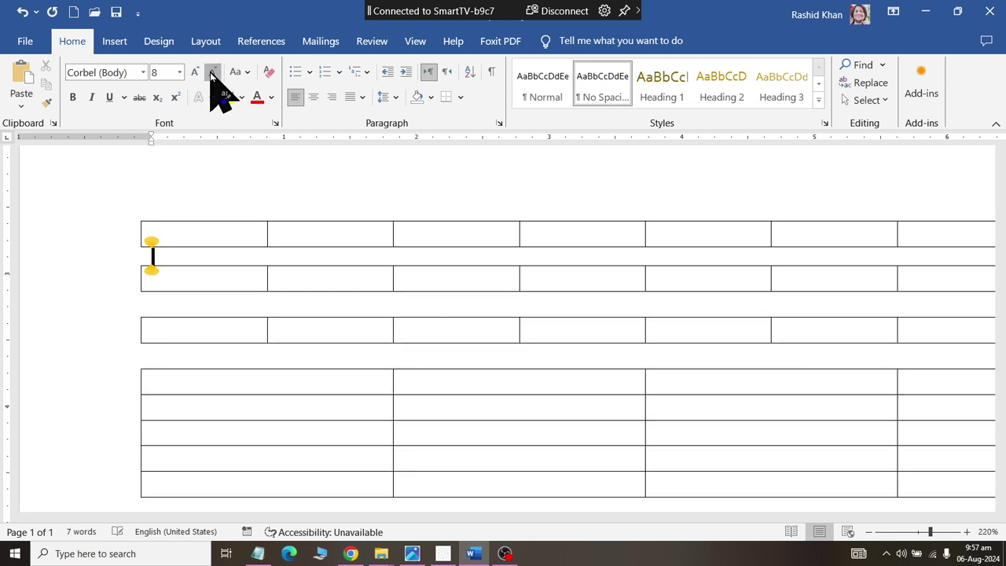
{"action": "left_click", "coordinate": [213, 73]}
{"action": "left_click", "coordinate": [213, 73]}
{"action": "left_click", "coordinate": [213, 73]}
{"action": "left_click", "coordinate": [213, 73]}
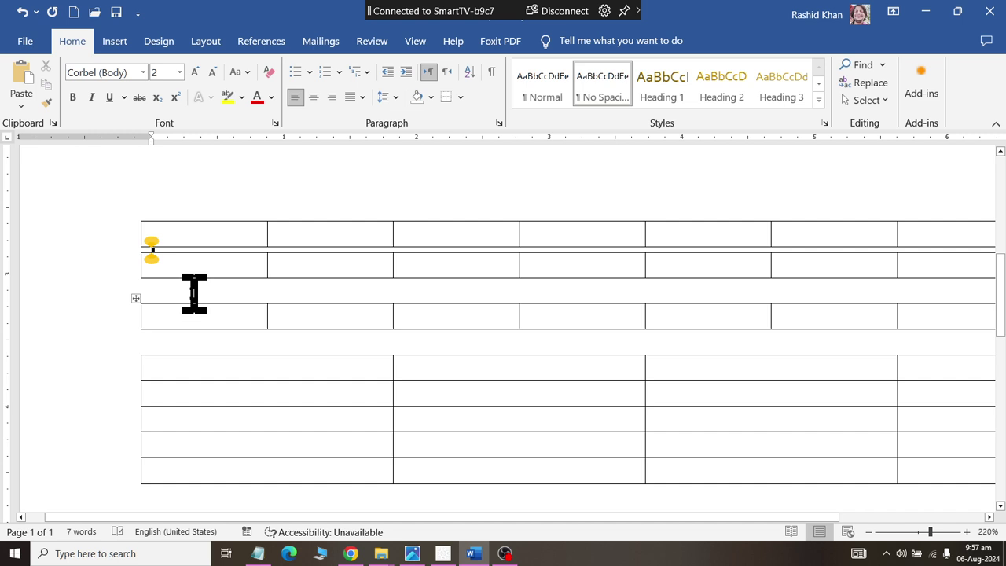
{"action": "left_click", "coordinate": [193, 291]}
{"action": "left_click", "coordinate": [213, 72]}
{"action": "left_click", "coordinate": [213, 72]}
{"action": "left_click", "coordinate": [213, 72]}
{"action": "left_click", "coordinate": [213, 72]}
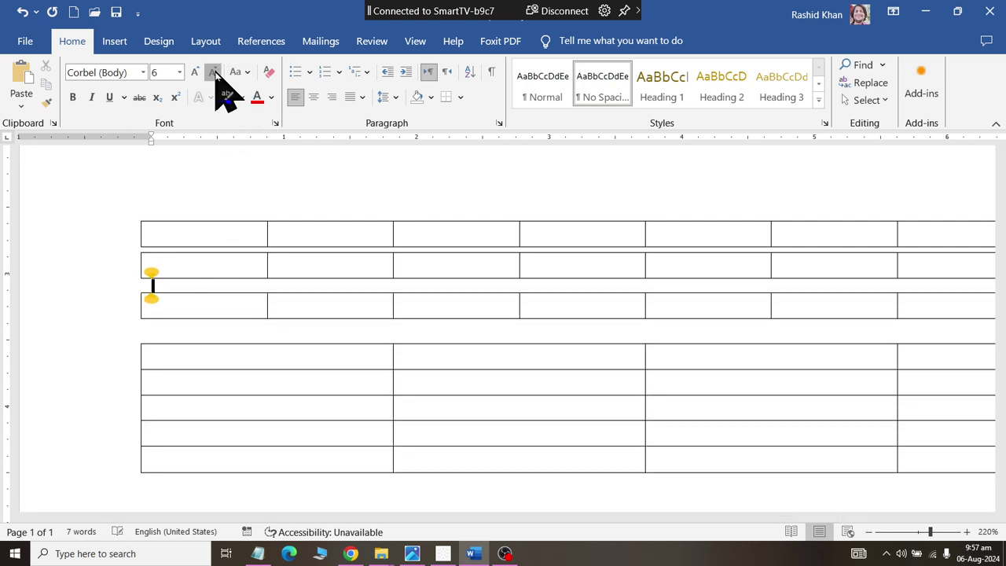
{"action": "left_click", "coordinate": [213, 72]}
{"action": "left_click", "coordinate": [213, 73]}
{"action": "left_click", "coordinate": [213, 72]}
{"action": "left_click", "coordinate": [213, 73]}
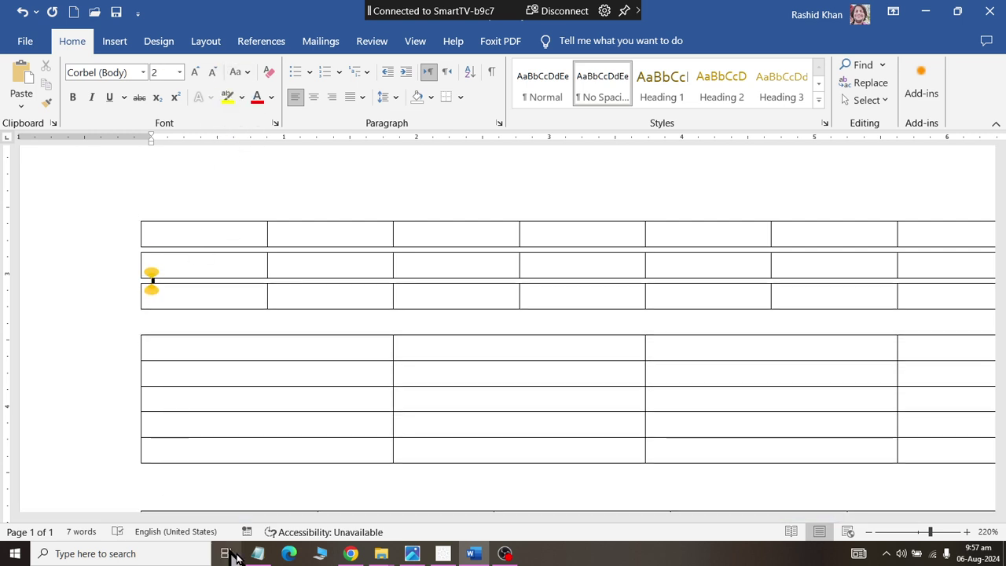